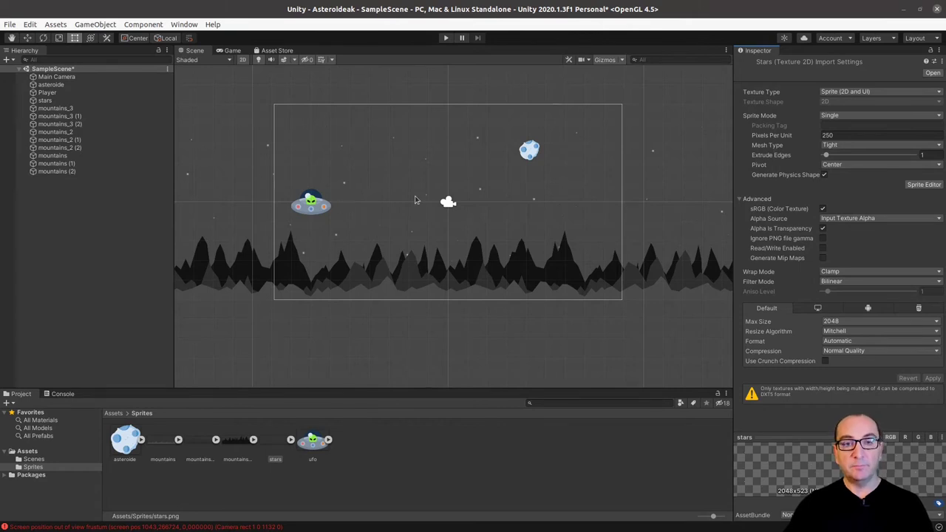
- Deactivate the asteroide object so it disappears from the scene
left_click(530, 154)
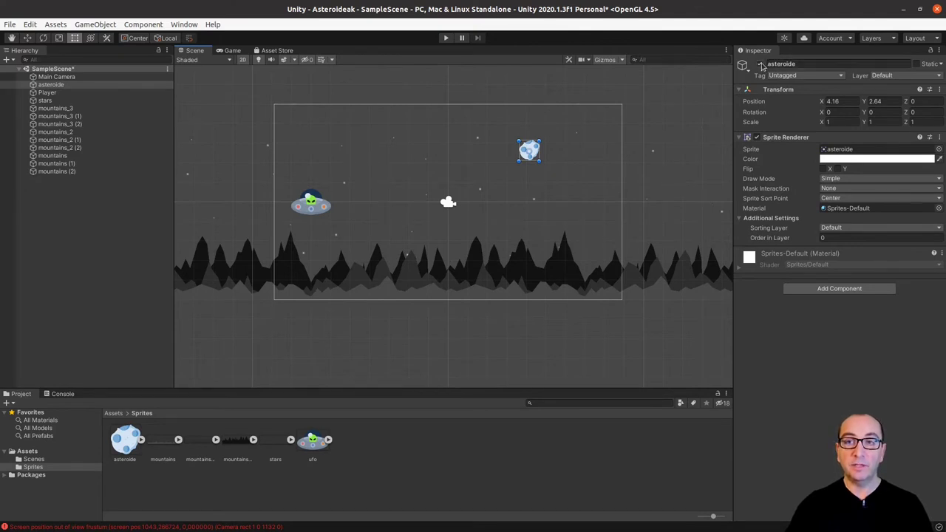
left_click(761, 65)
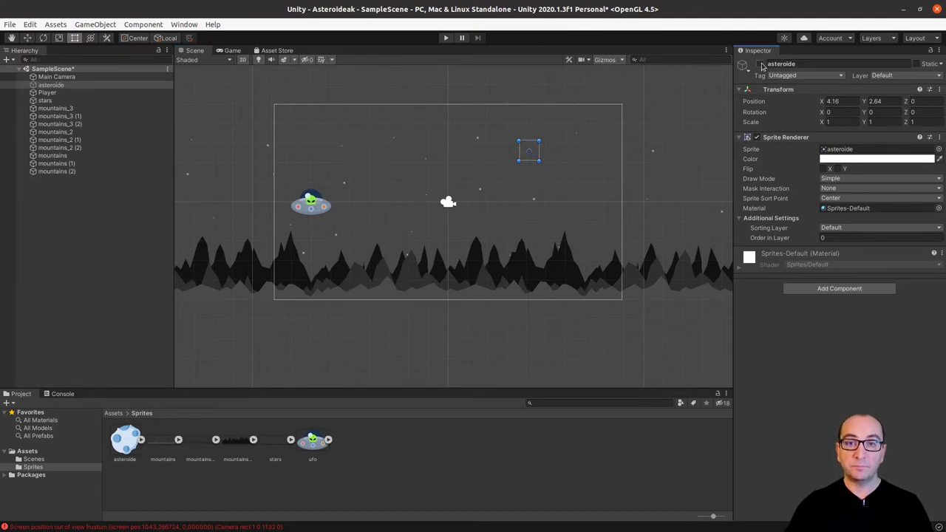
left_click(567, 204)
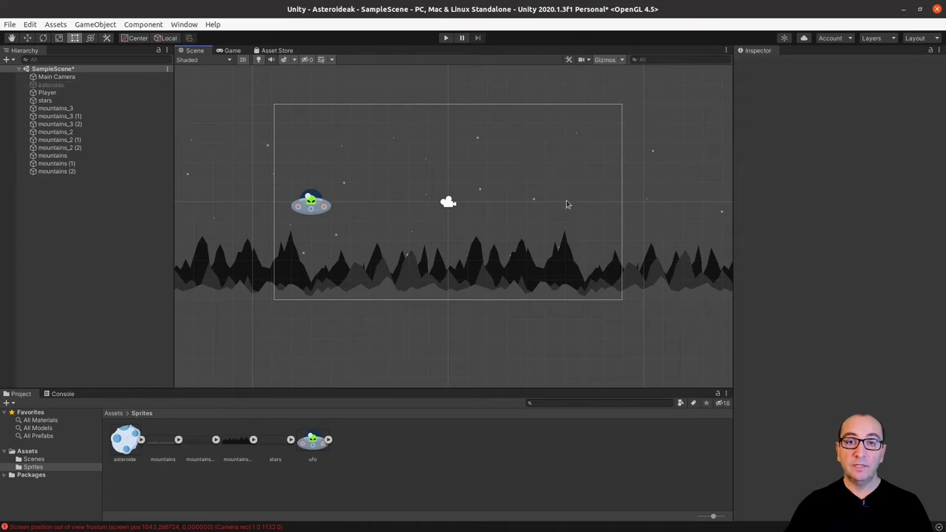
left_click(67, 86)
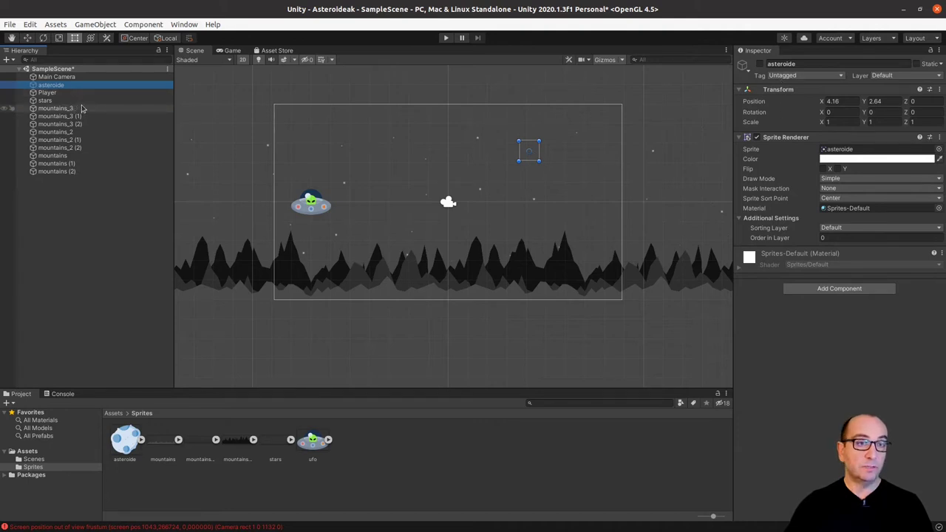
- Deactivate all the mountains objects, then preview the Game view showing only the UFO over the stars
left_click(59, 92)
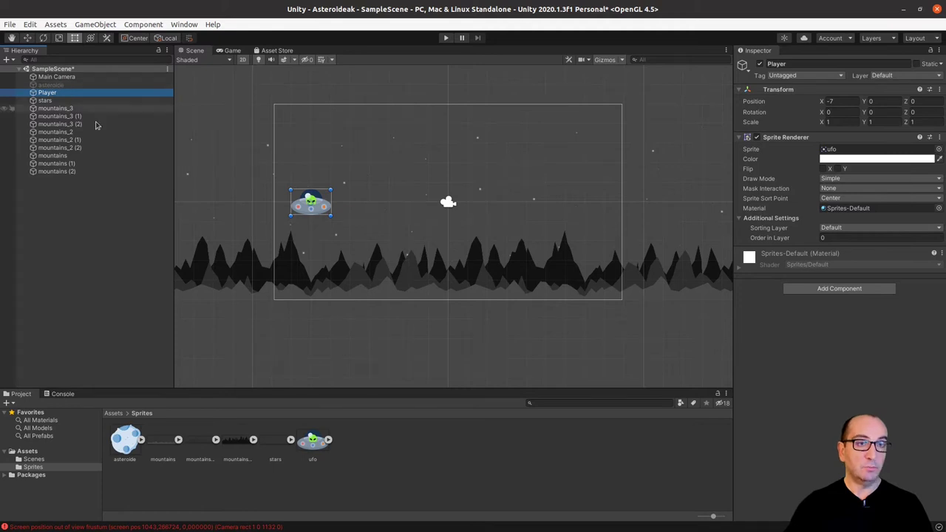
left_click(72, 108)
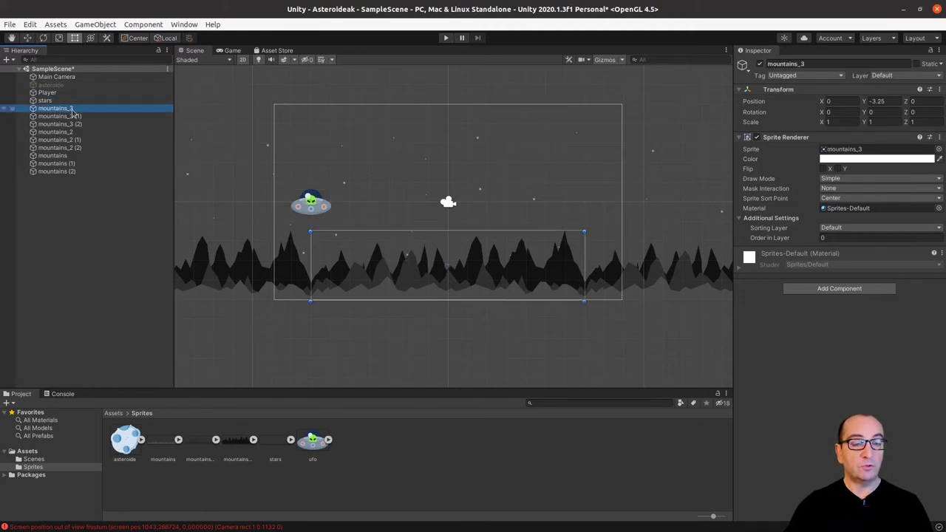
left_click(63, 172, "shift")
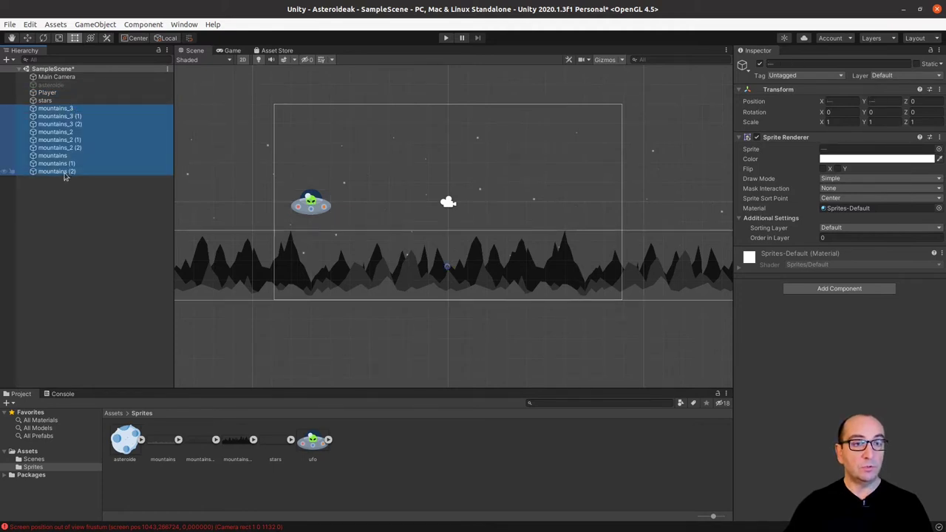
left_click(760, 65)
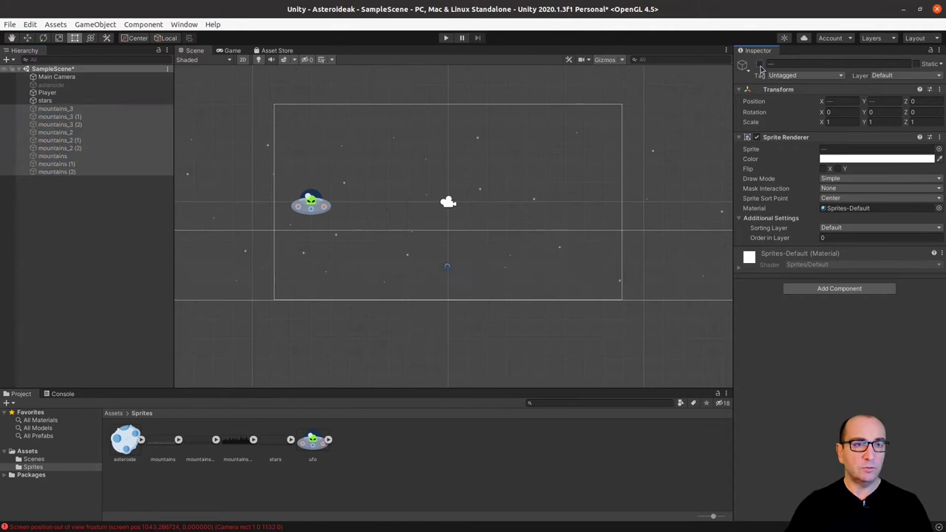
left_click(83, 109)
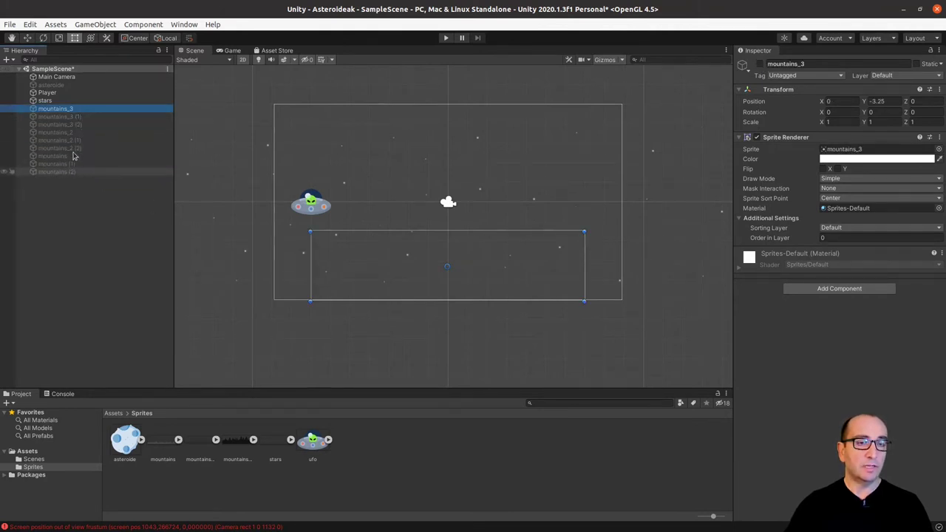
left_click(78, 110)
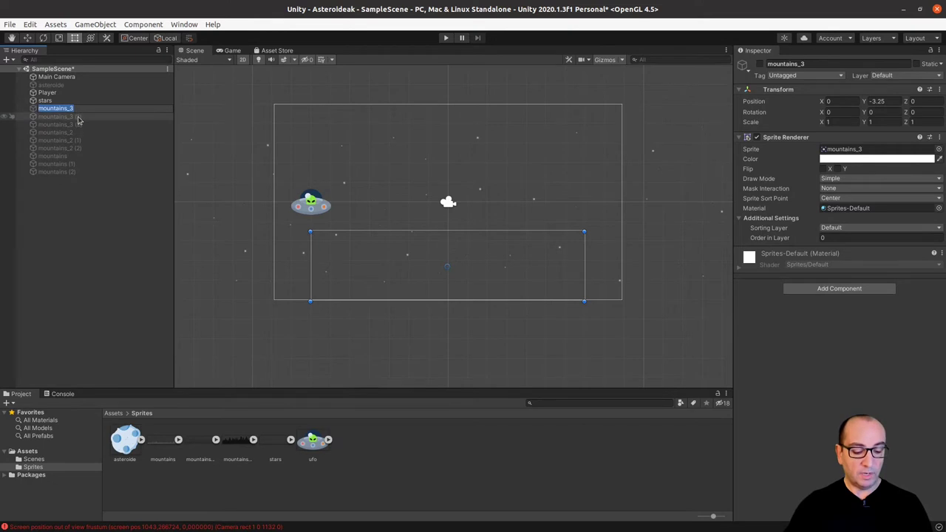
left_click(73, 172, "shift")
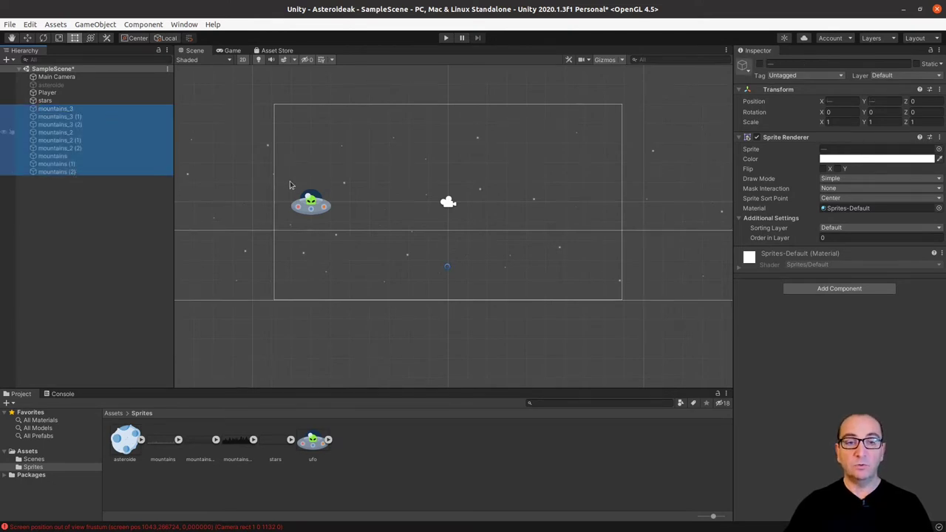
left_click(264, 177)
left_click(232, 50)
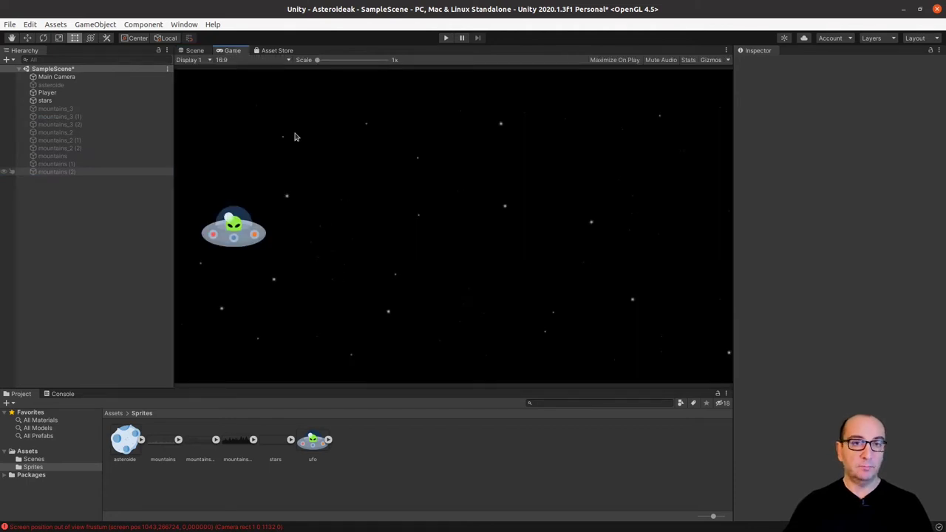
- Switch back to the Scene view and zoom out to show the starfield around the camera frame
left_click(194, 52)
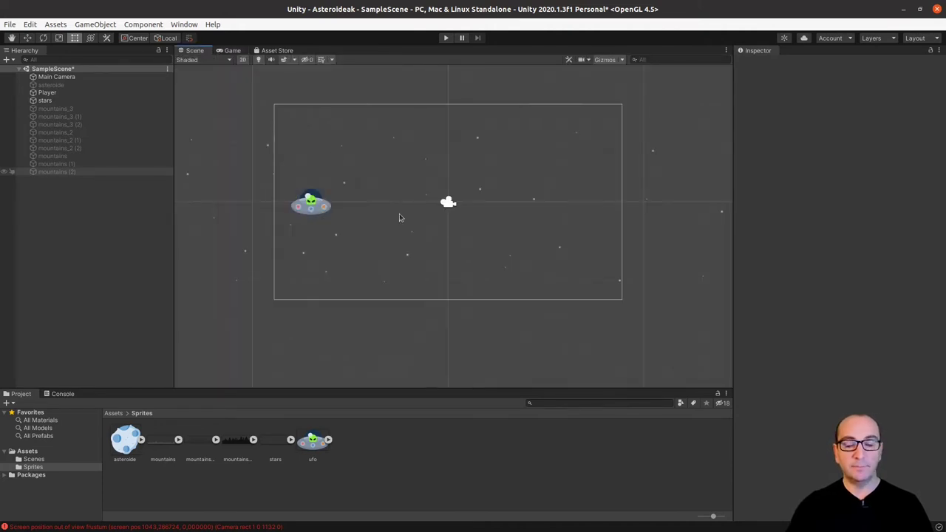
scroll(433, 235, "down", 2)
scroll(433, 235, "down", 2)
scroll(434, 235, "down", 1)
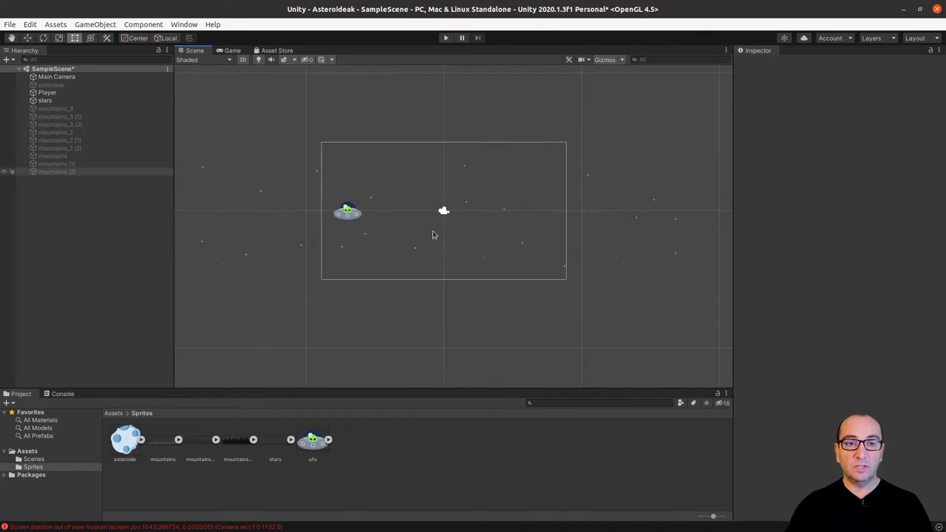
scroll(434, 235, "down", 1)
scroll(433, 235, "down", 1)
scroll(434, 234, "down", 1)
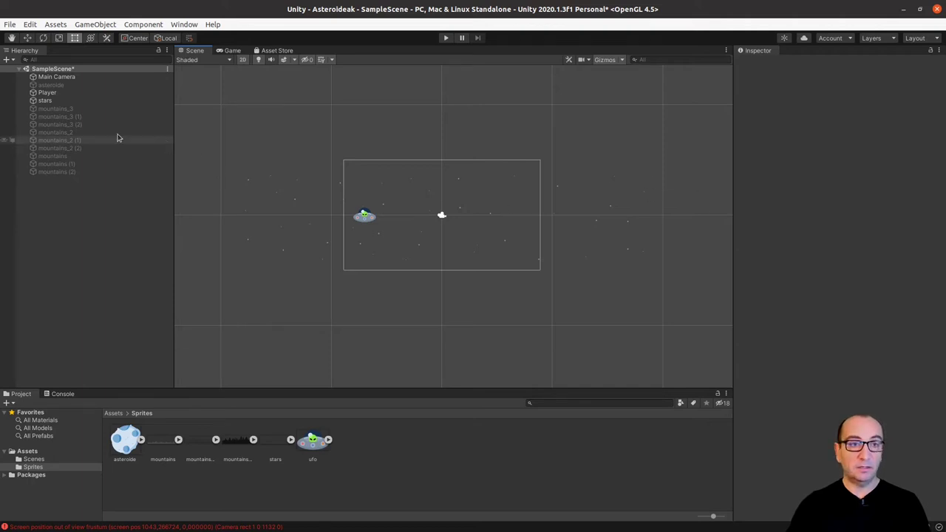
- Duplicate the stars sprite to create stars (1)
left_click(45, 100)
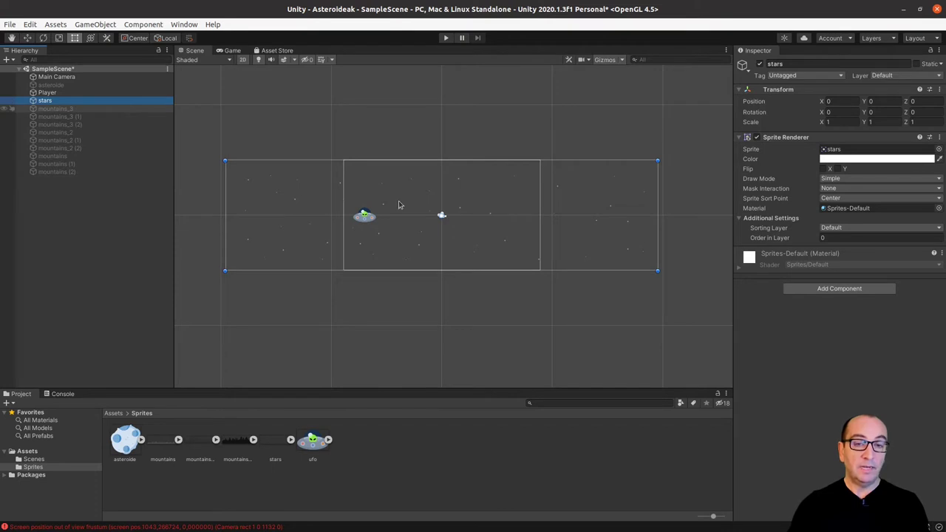
right_click(101, 102)
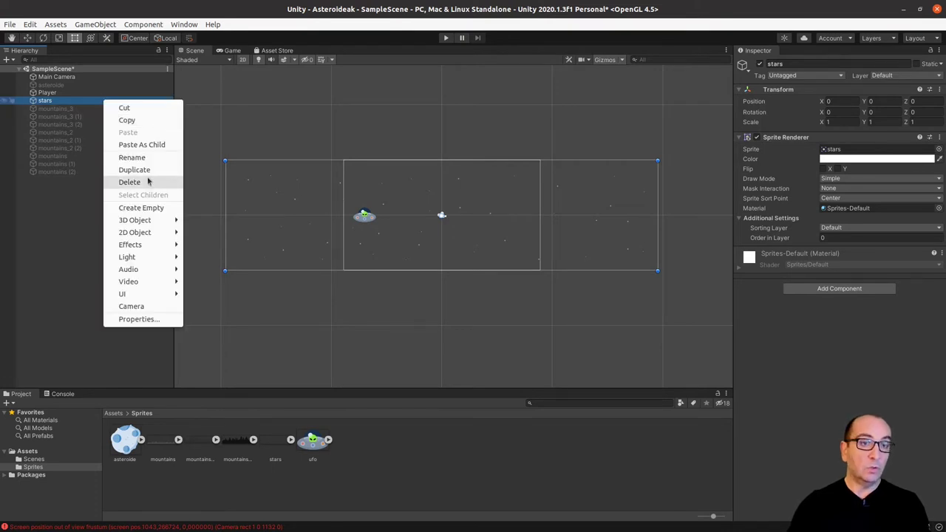
left_click(150, 170)
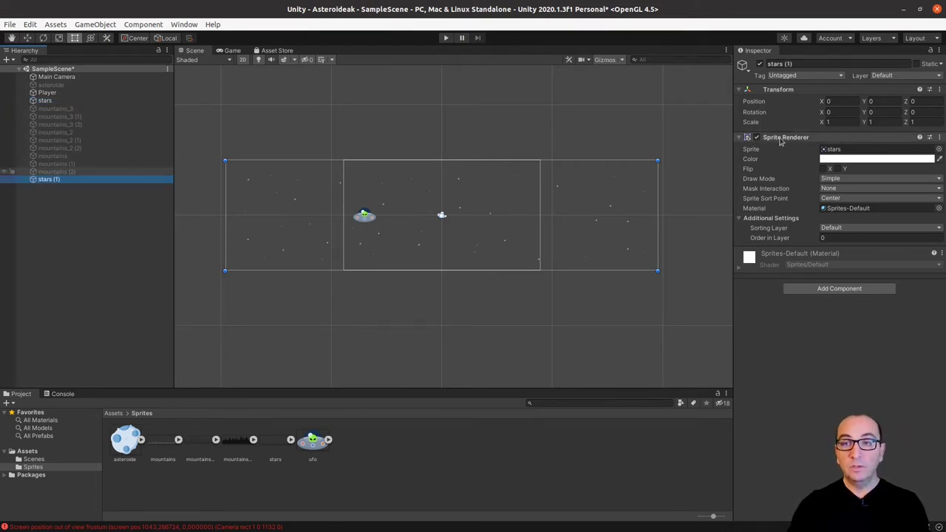
- Set the stars (1) copy's Position X to 39
left_click(839, 101)
type("3.42")
left_click_drag(859, 105, 925, 105)
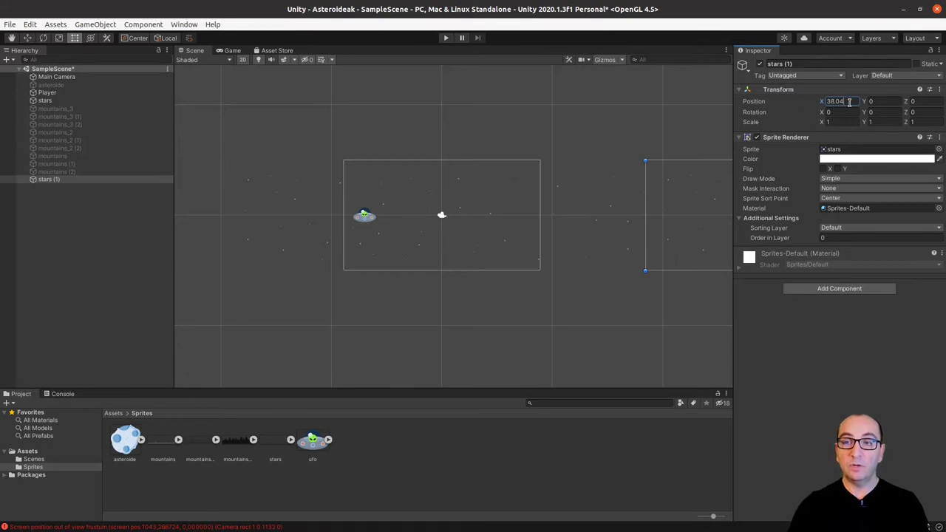
left_click(848, 102)
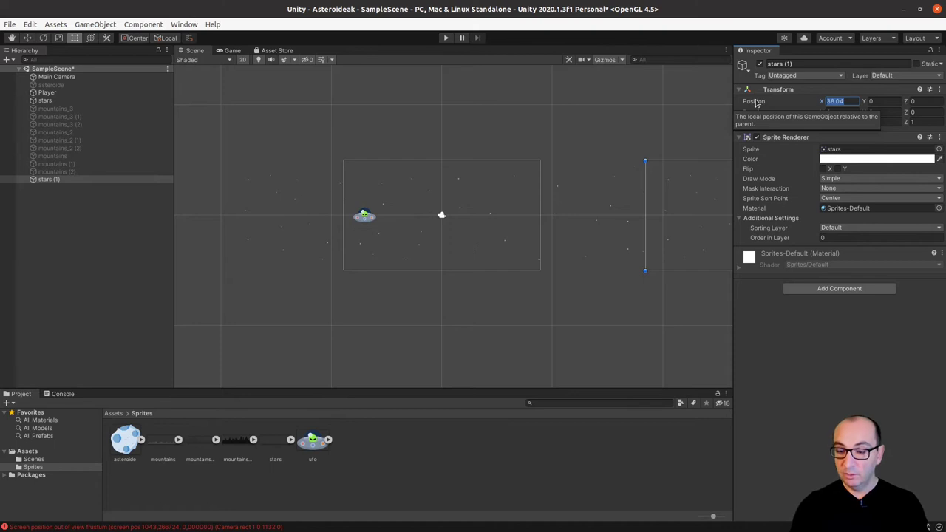
type("39")
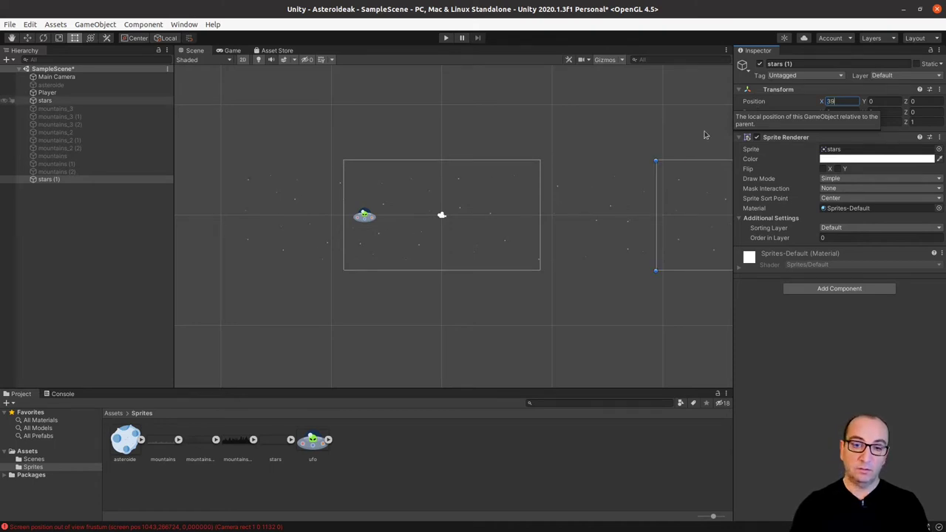
- Move the original stars below mountains (2) in the Hierarchy, next to its copy
middle_click_drag(587, 277, 486, 283)
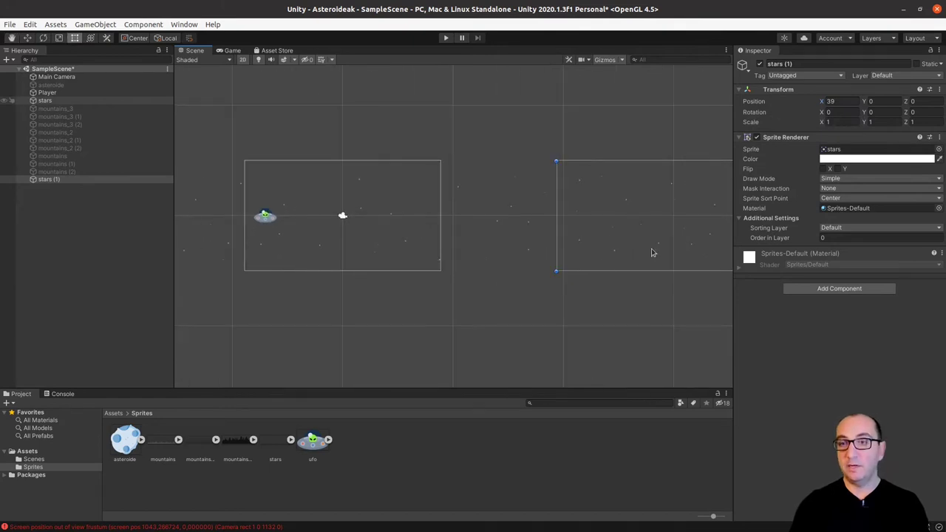
left_click(502, 347)
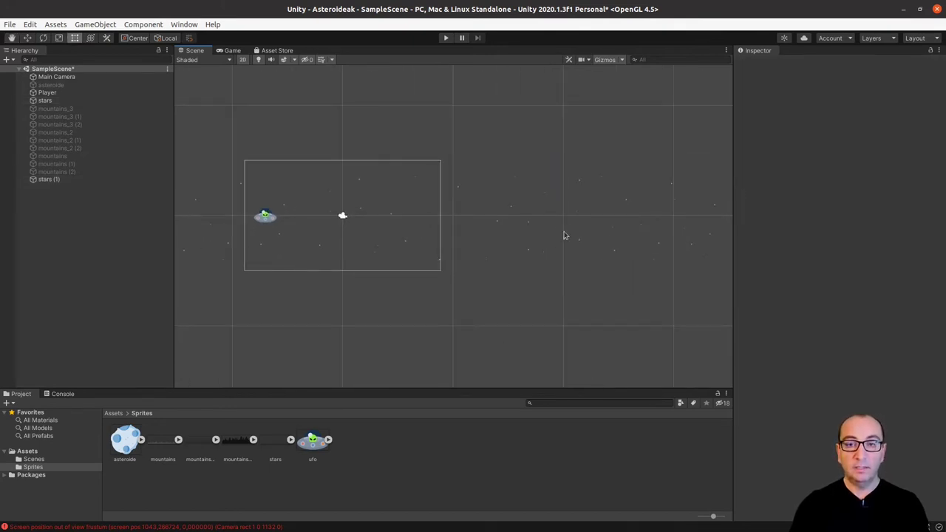
left_click(638, 226)
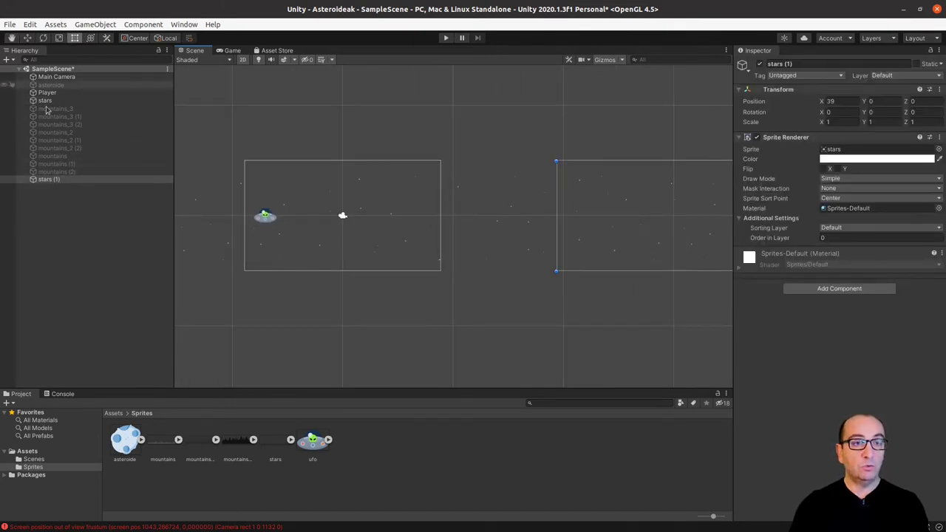
left_click_drag(44, 101, 47, 181)
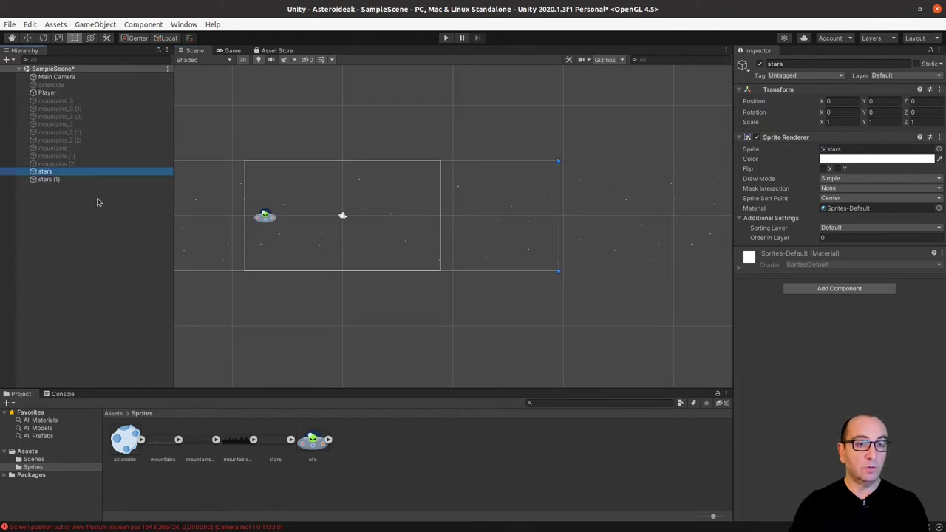
left_click(52, 180)
left_click(49, 172)
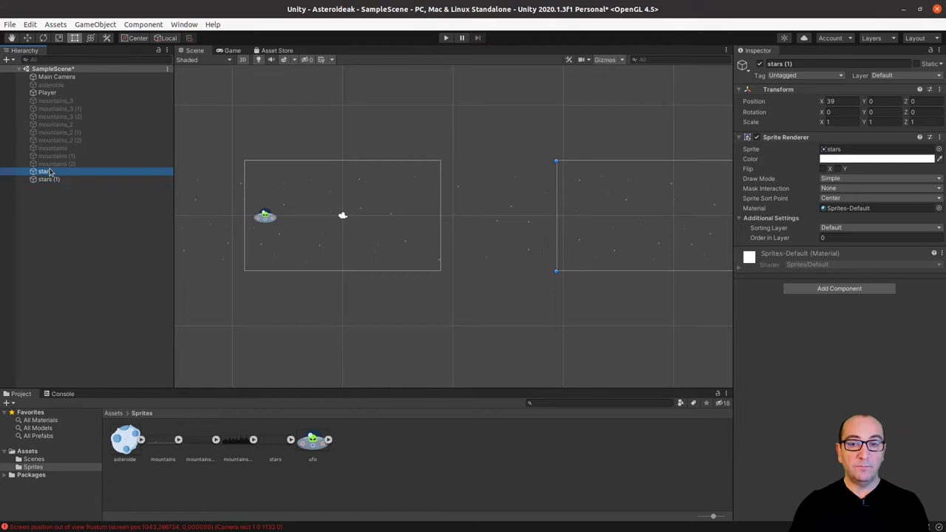
left_click(54, 180)
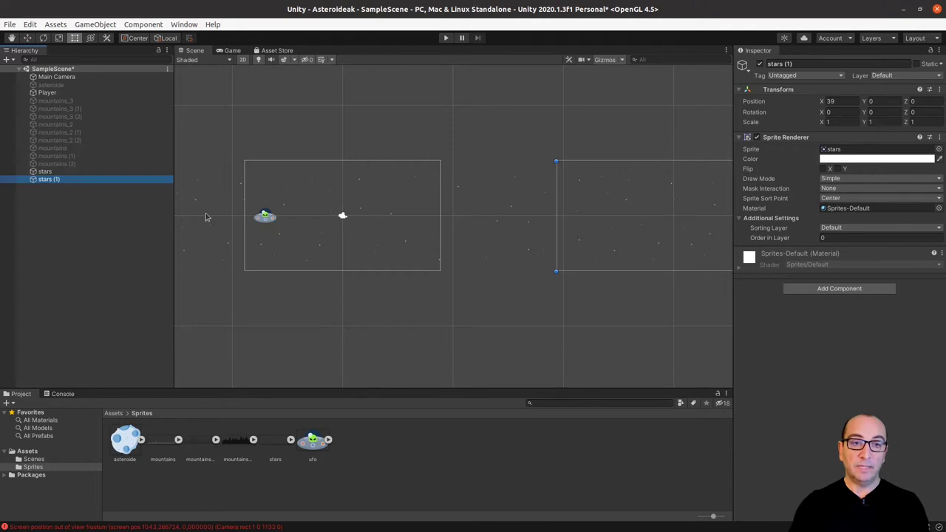
left_click(45, 173)
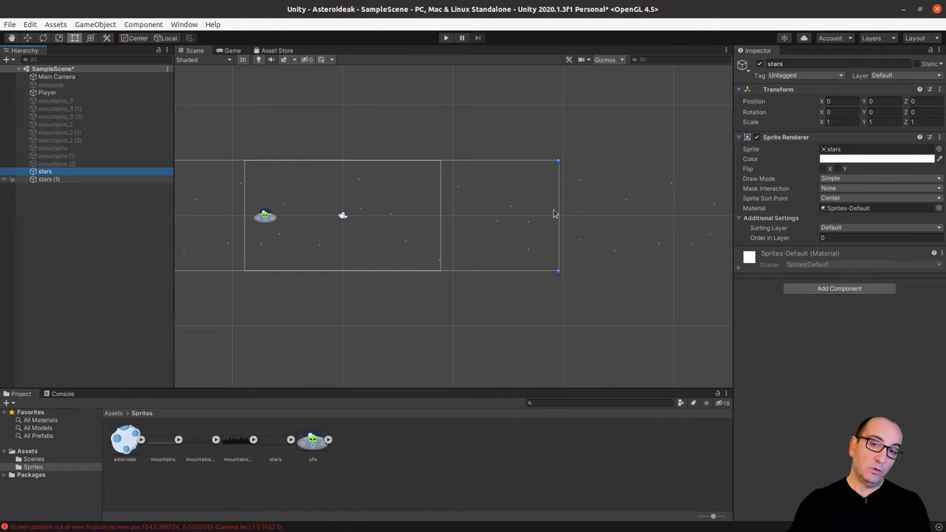
left_click(678, 210)
left_click(22, 178)
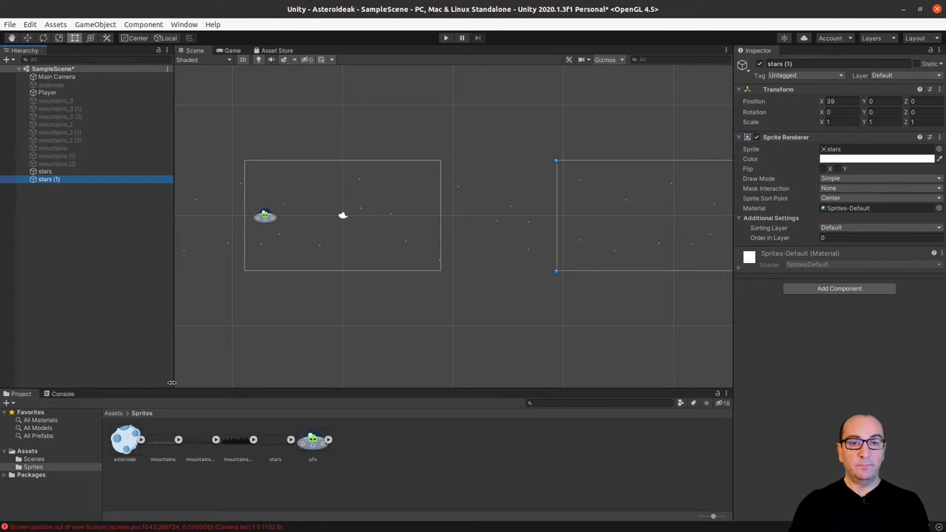
- Create a Scripts folder in the root Assets folder and open it
left_click(116, 414)
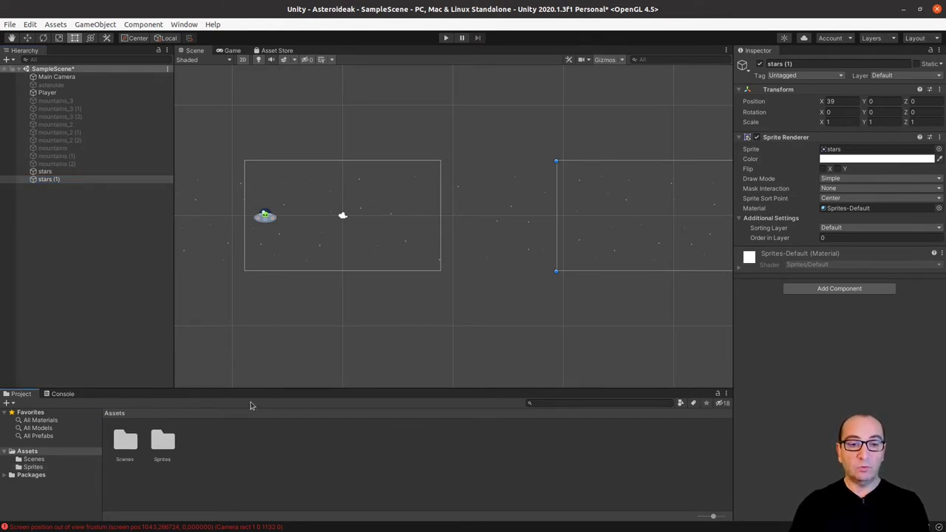
left_click_drag(275, 390, 277, 361)
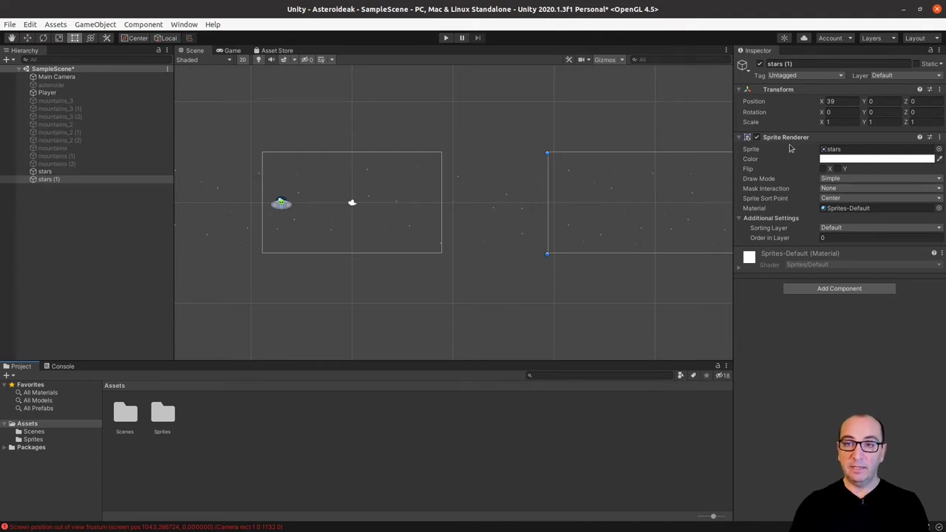
right_click(217, 415)
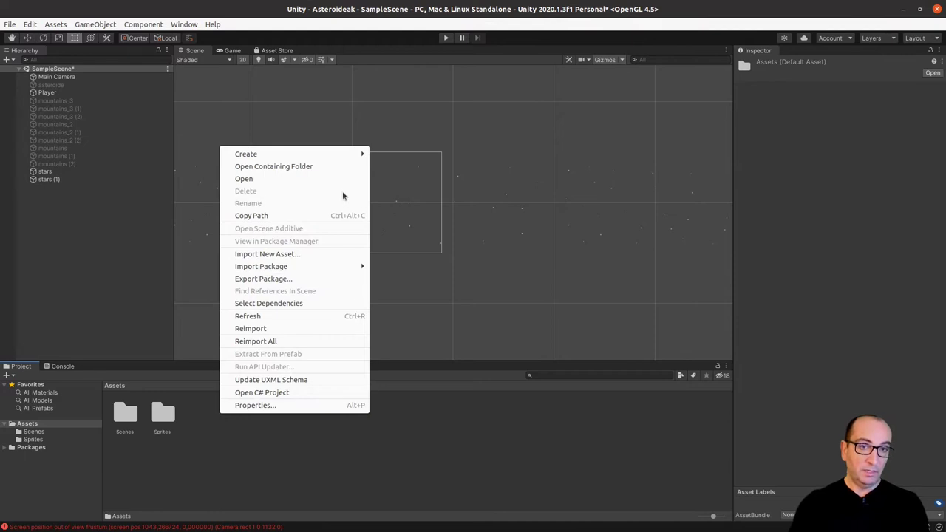
mouse_move(332, 158)
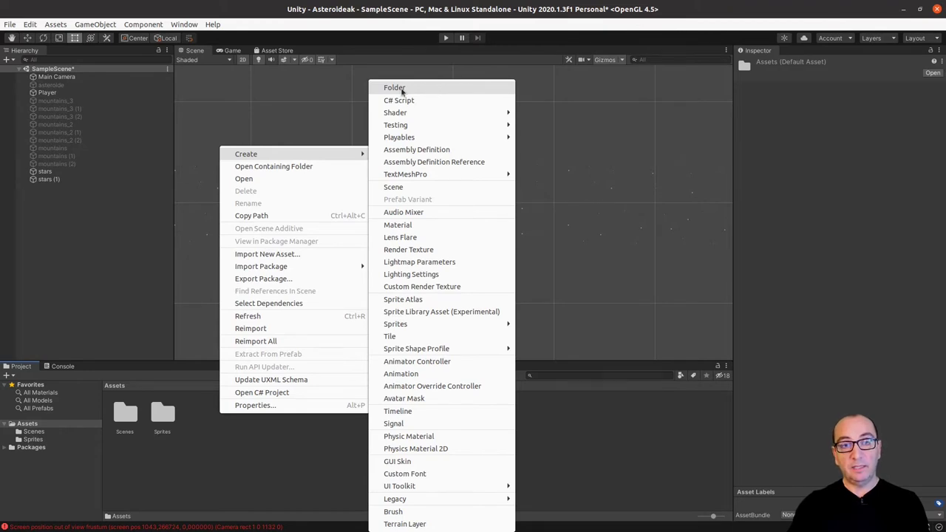
left_click(443, 89)
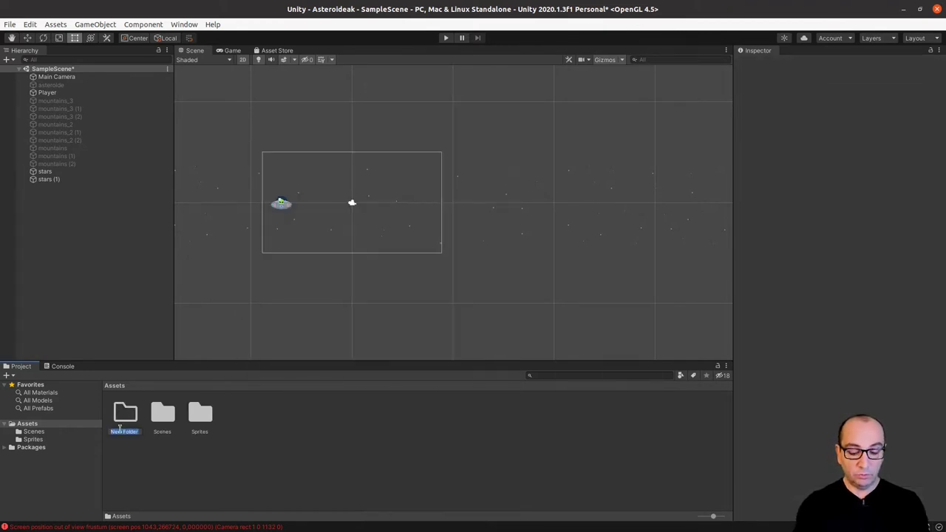
type("Scripts")
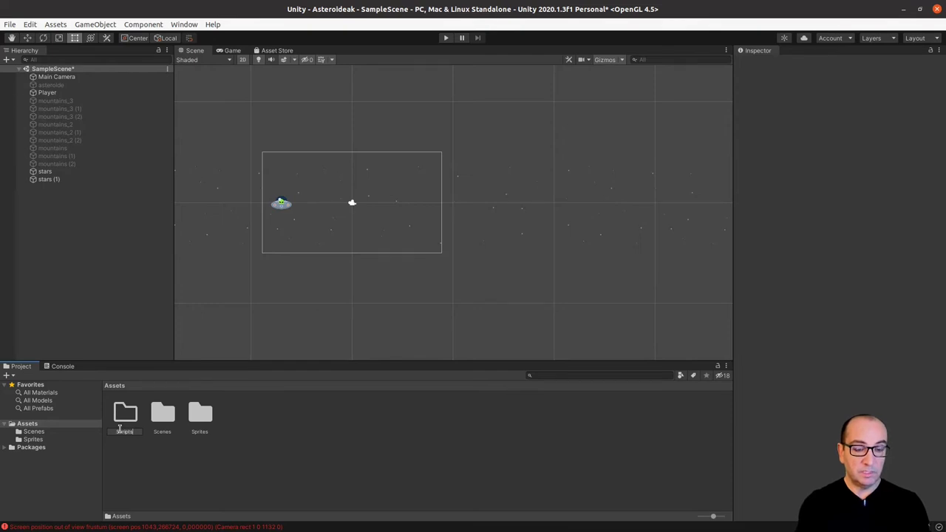
key("Return")
double_click(122, 425)
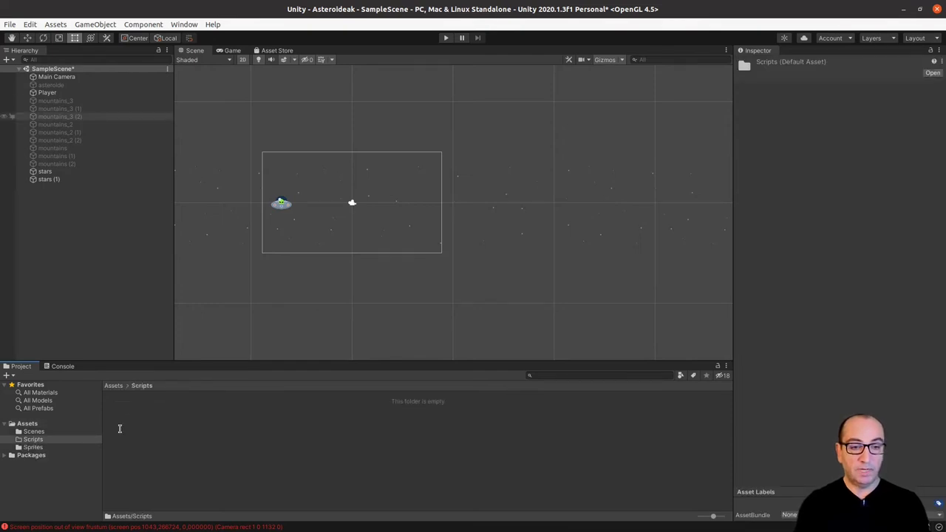
- Create a new C# script inside the Scripts folder
right_click(334, 435)
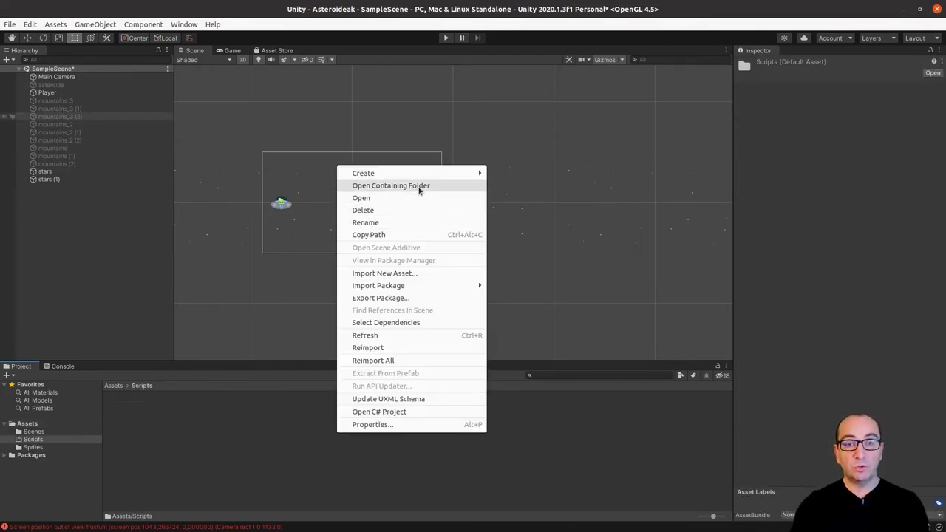
mouse_move(423, 175)
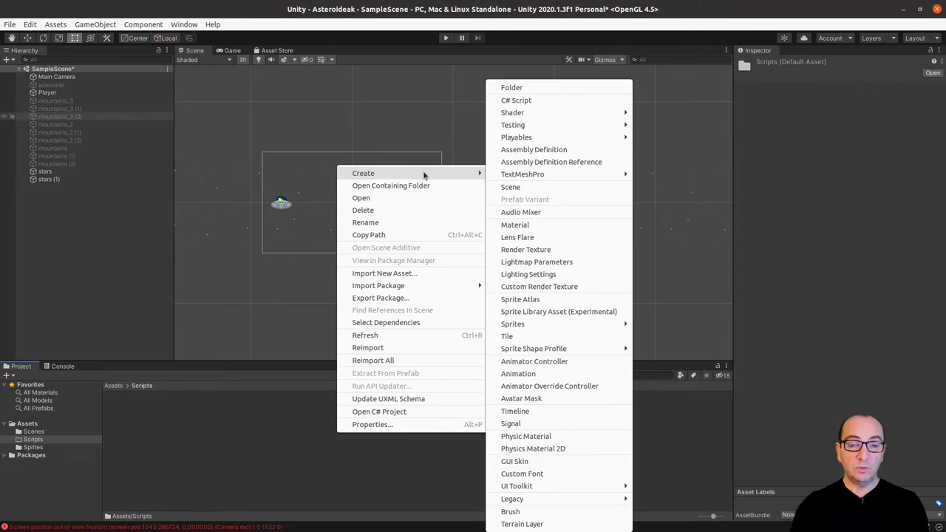
left_click(530, 101)
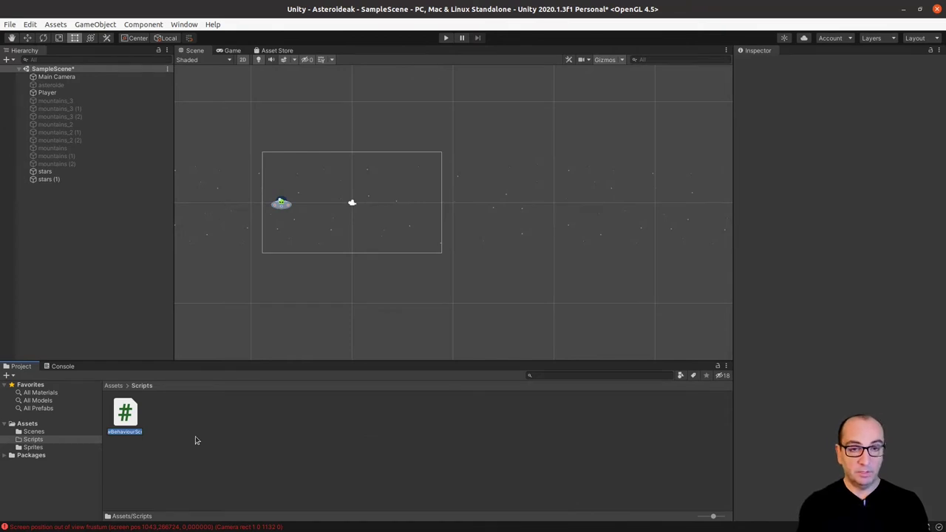
- Enter 'Scroller' as the new C# script's name
type("Scroller")
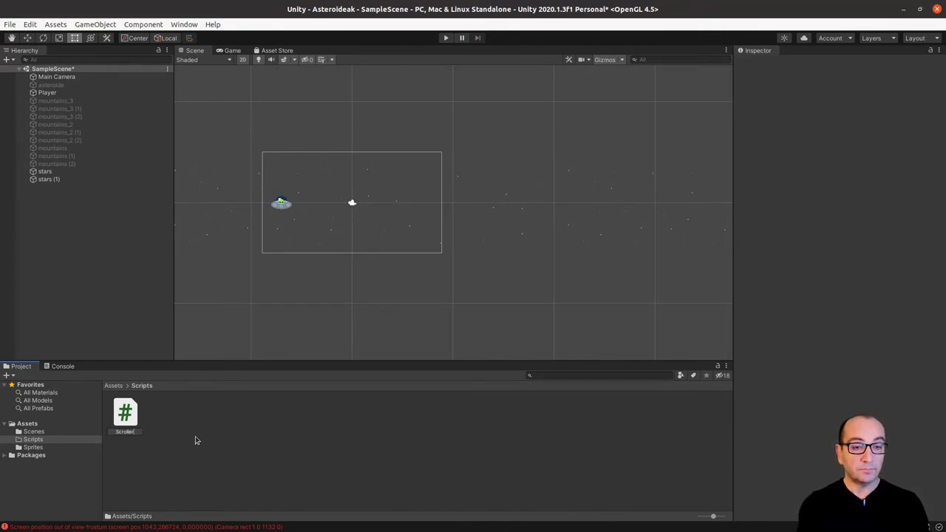
key("Return")
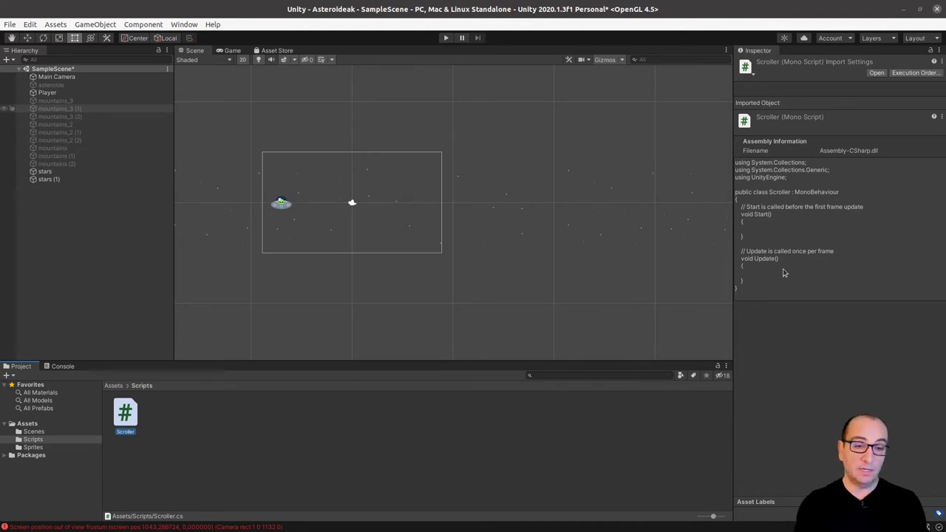
- Use Open C# Project on the Scroller script to load the Asteroideak solution in MonoDevelop
right_click(126, 414)
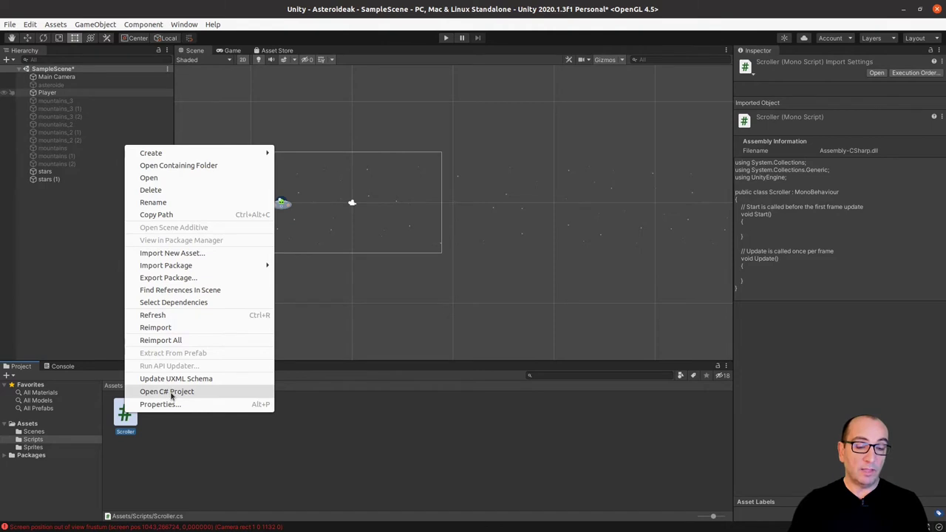
left_click(132, 423)
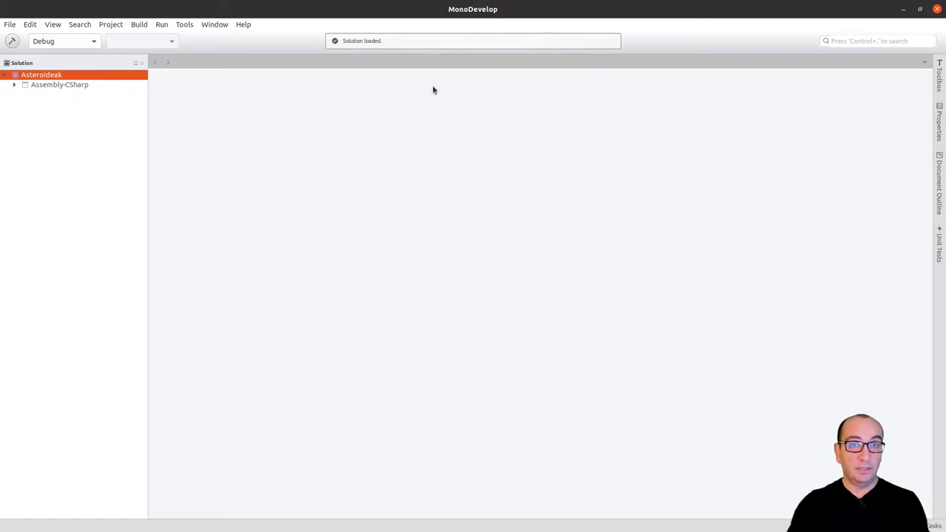
- Open Scroller.cs from Assembly-CSharp > Assets > Scripts and select its two System.Collections using lines
left_click(14, 84)
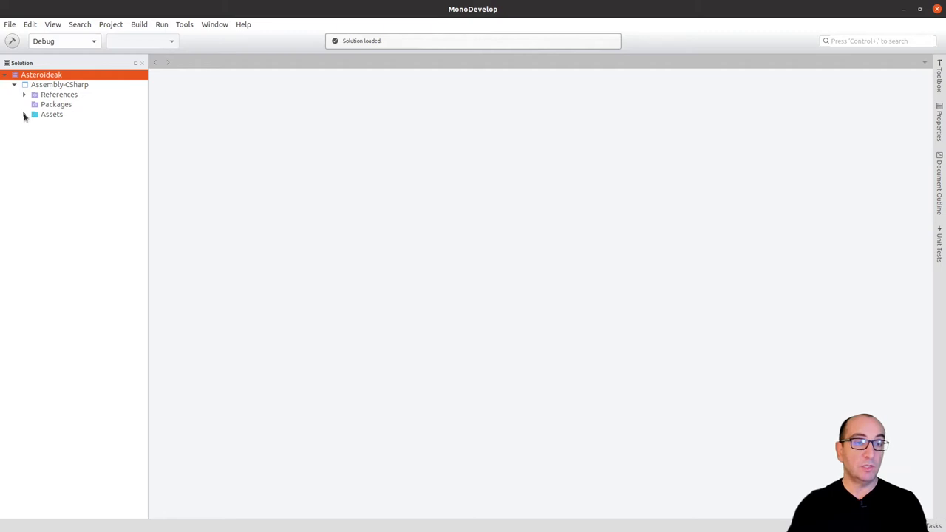
left_click(23, 114)
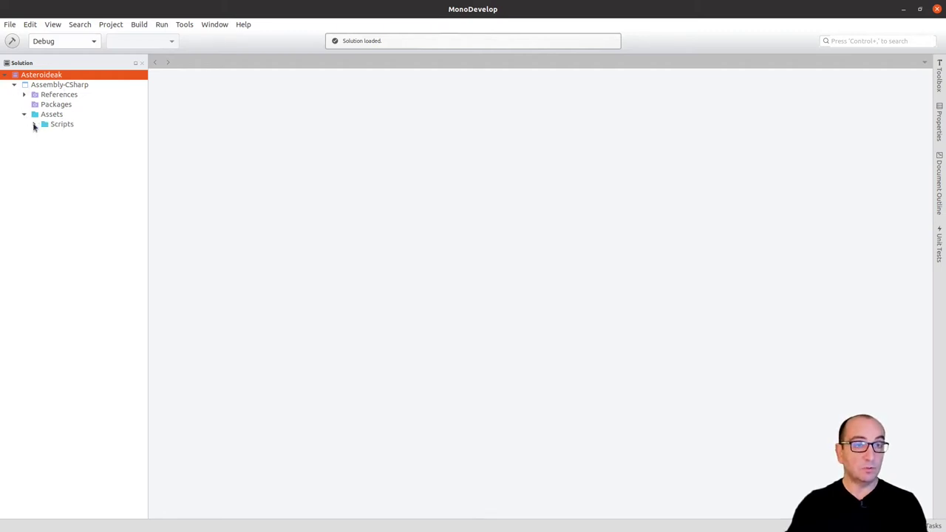
left_click(33, 126)
left_click(66, 135)
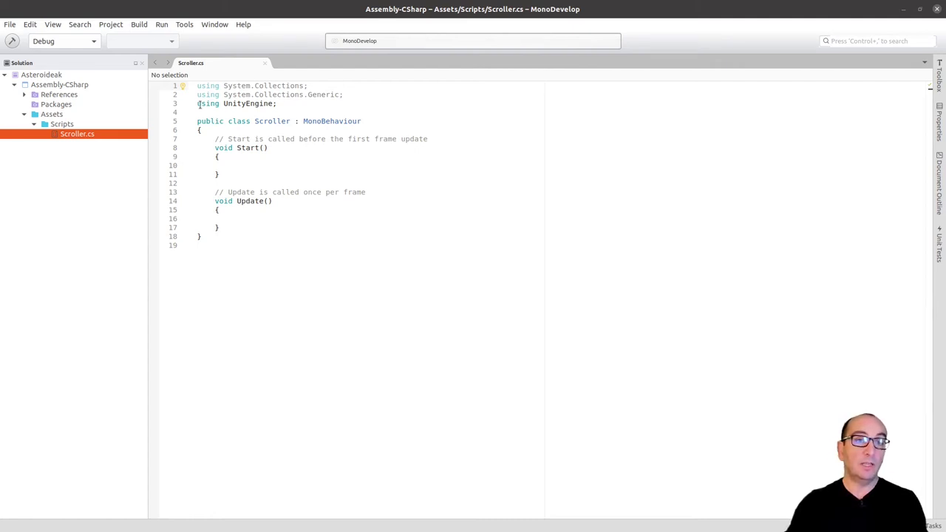
left_click_drag(197, 104, 194, 83)
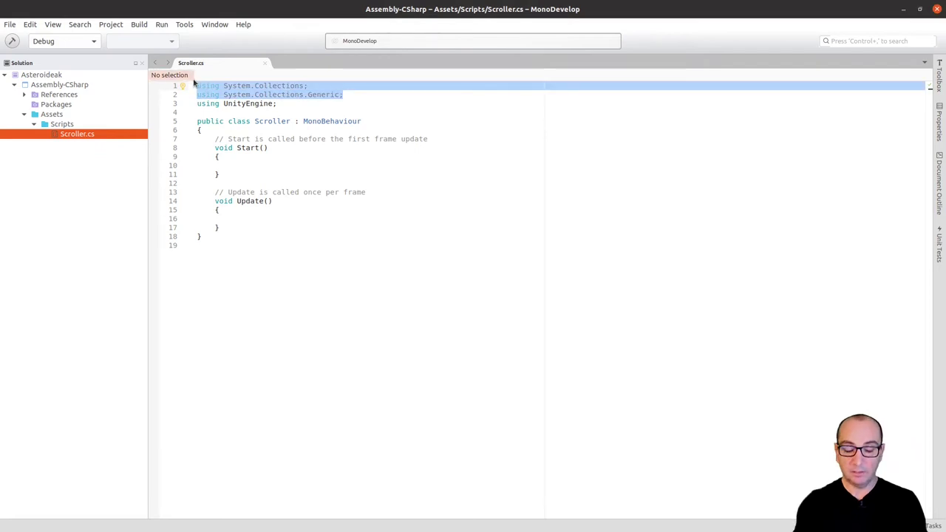
- Delete the two System.Collections using lines, leaving only using UnityEngine
key("BackSpace")
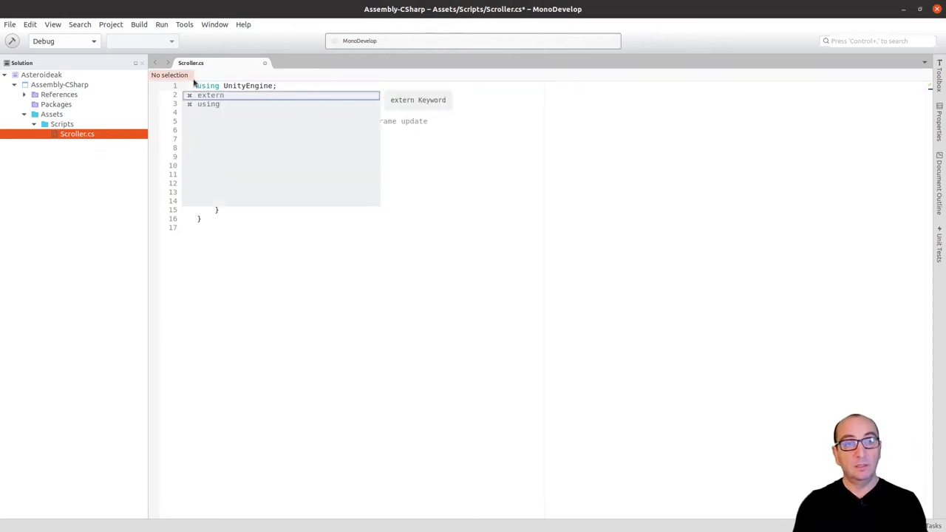
left_click(283, 85)
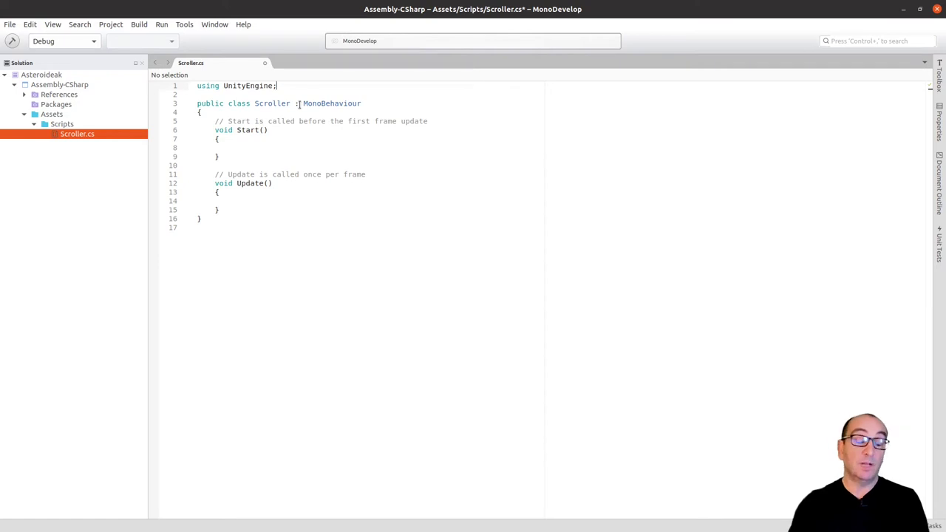
left_click(318, 89)
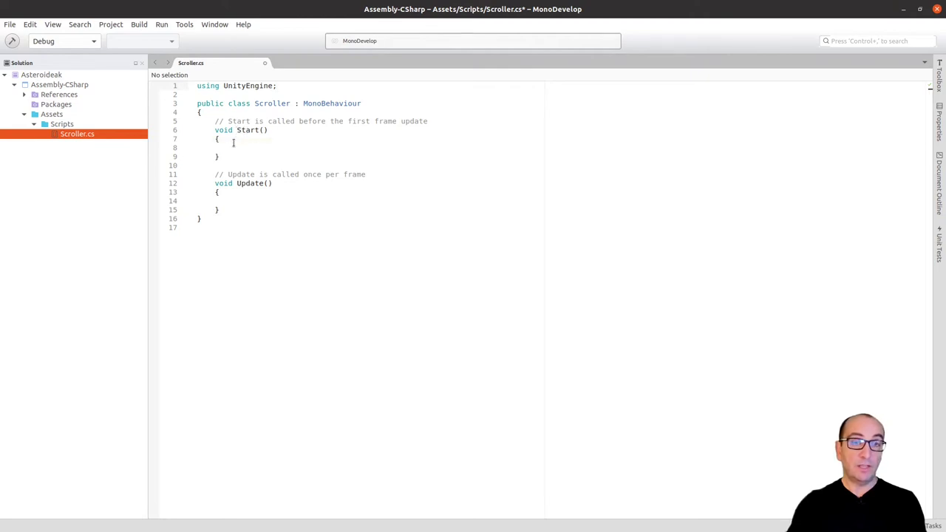
left_click(234, 146)
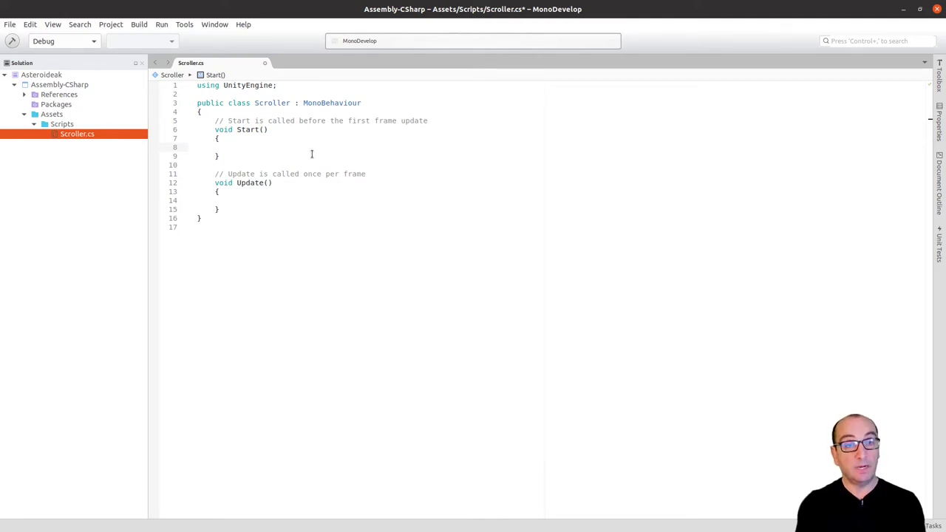
left_click(286, 200)
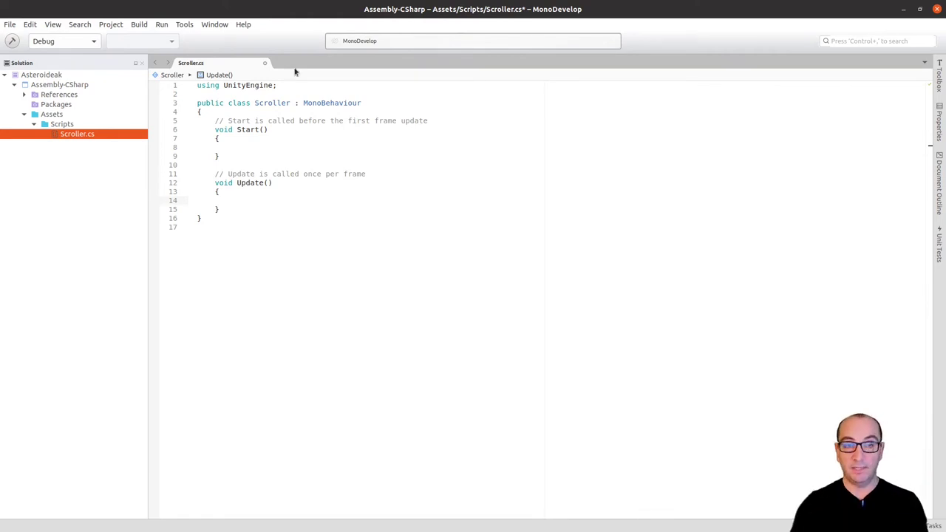
left_click(232, 200)
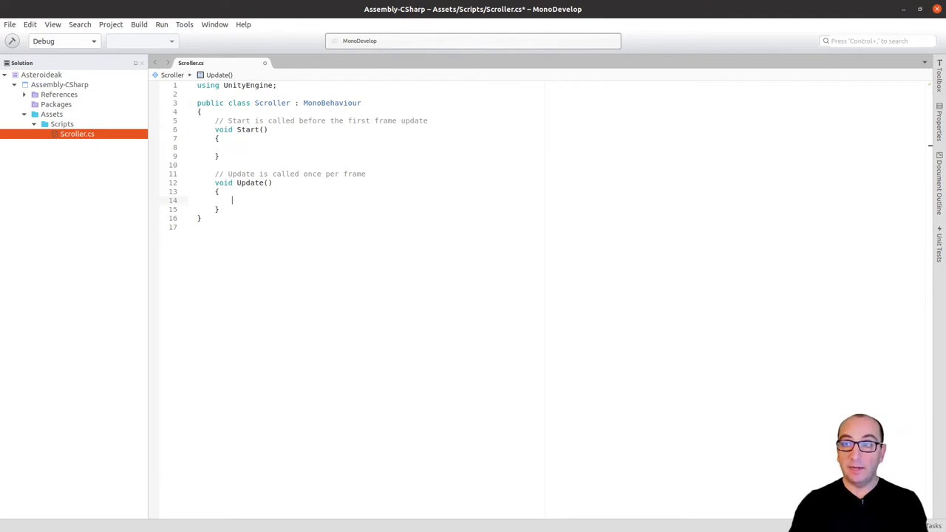
key("alt+Tab")
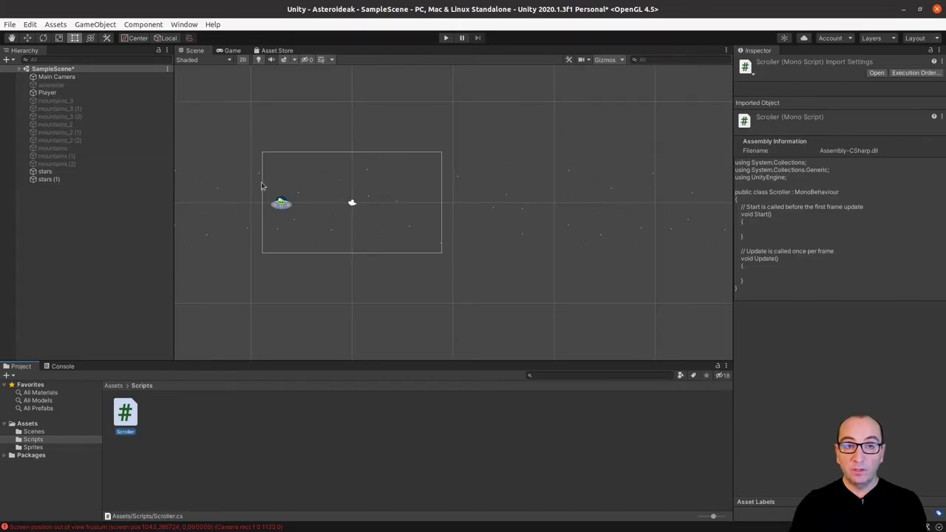
left_click(44, 171)
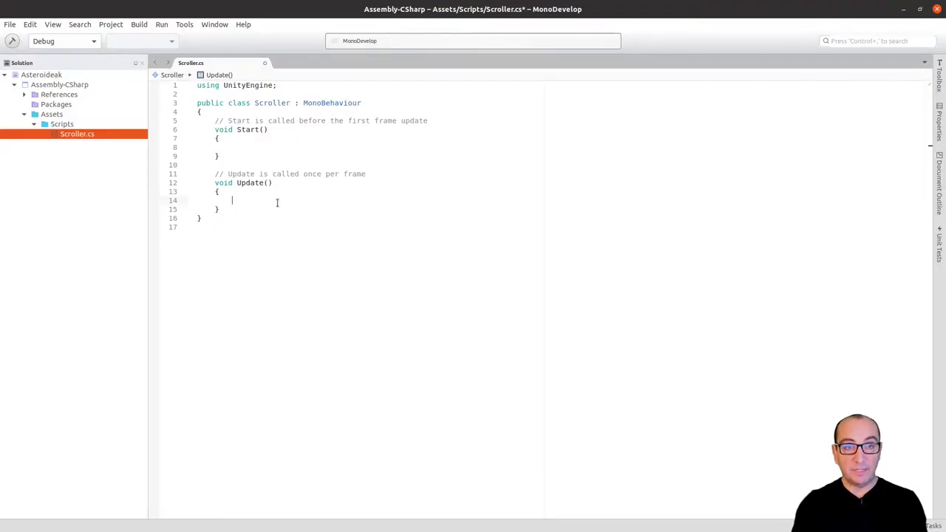
- Add a blank line just inside the Scroller class's opening brace
key("Up")
key("Up")
key("Down")
key("Down")
key("Up")
key("Up")
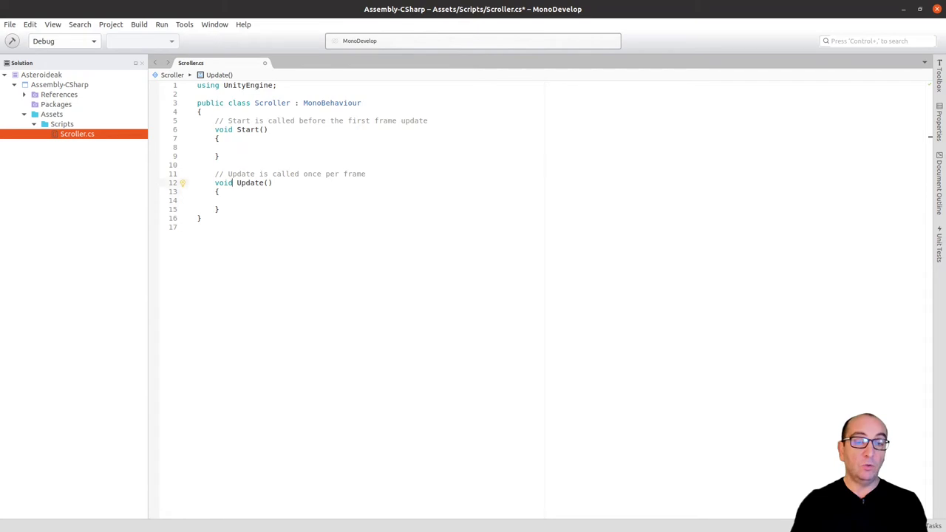
key("Up")
key("Up")
key("Up")
key("Up")
key("Up")
key("Up")
key("Up")
key("Up")
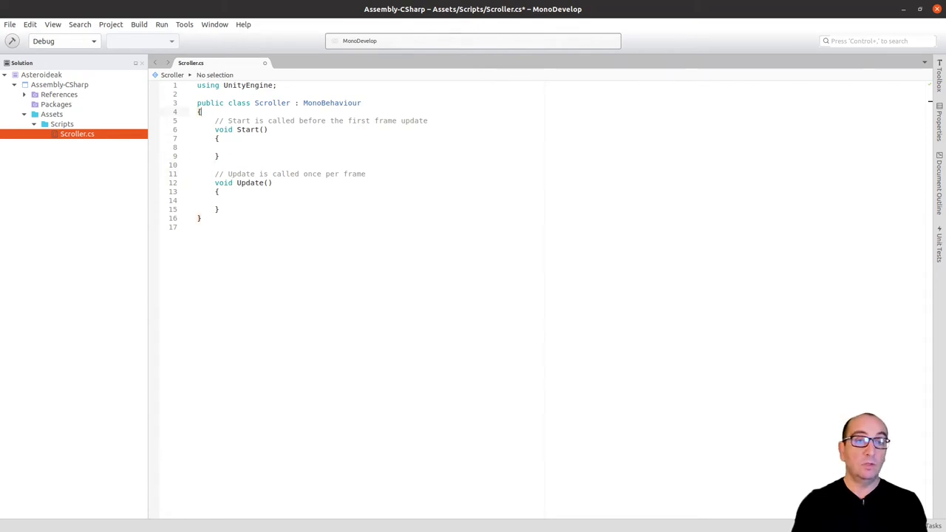
key("Return")
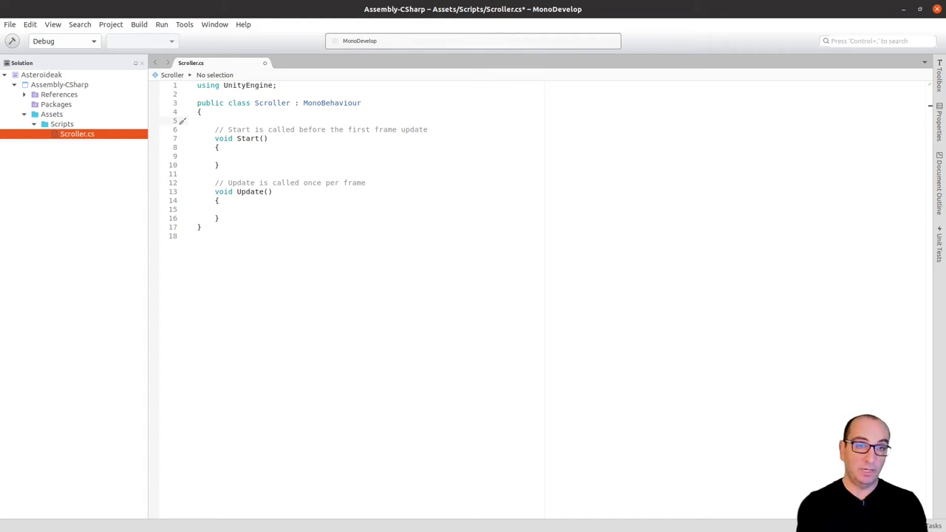
- Declare 'public float speed = 2.0f;' on the new line
type("pu")
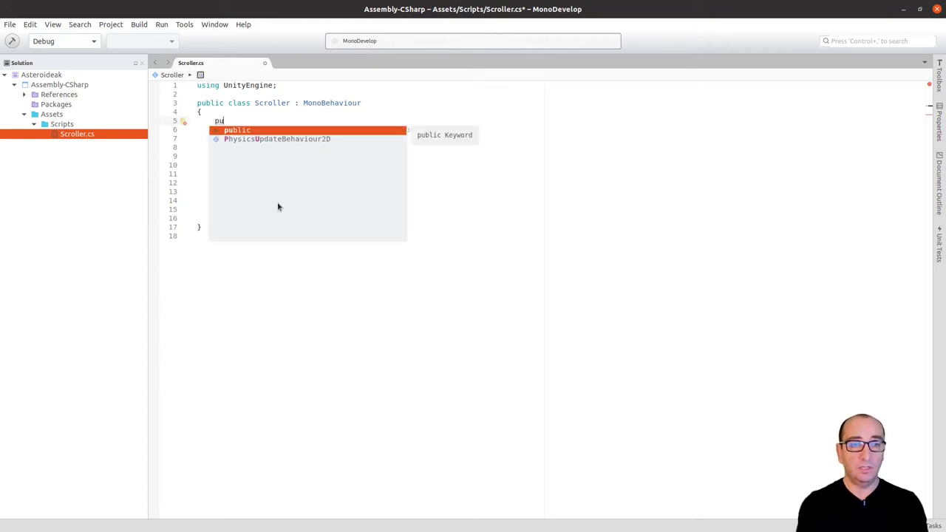
key("Tab")
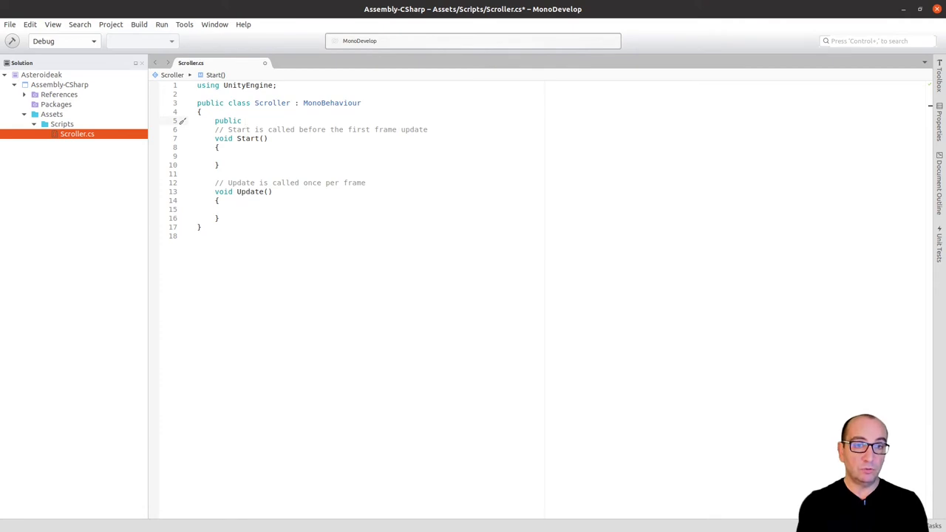
type(" f")
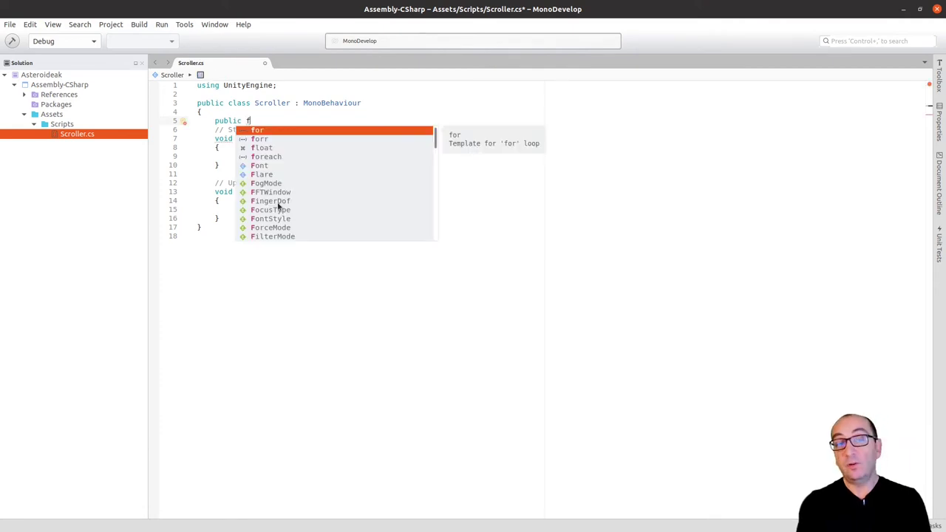
type("lo")
key("Return")
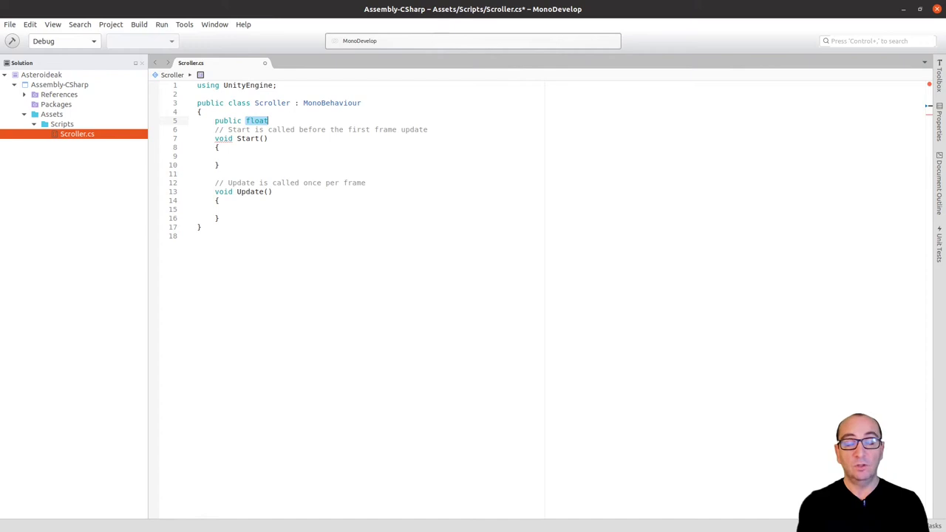
type("s")
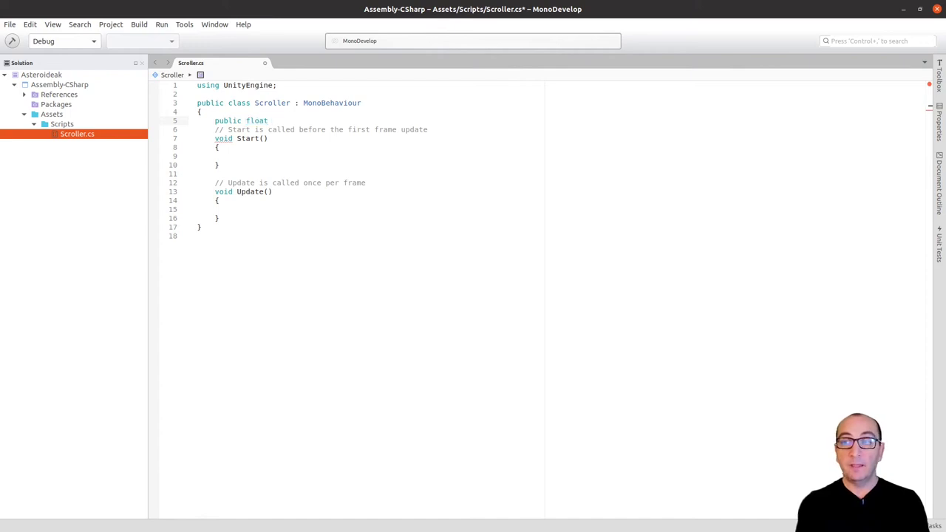
type("p")
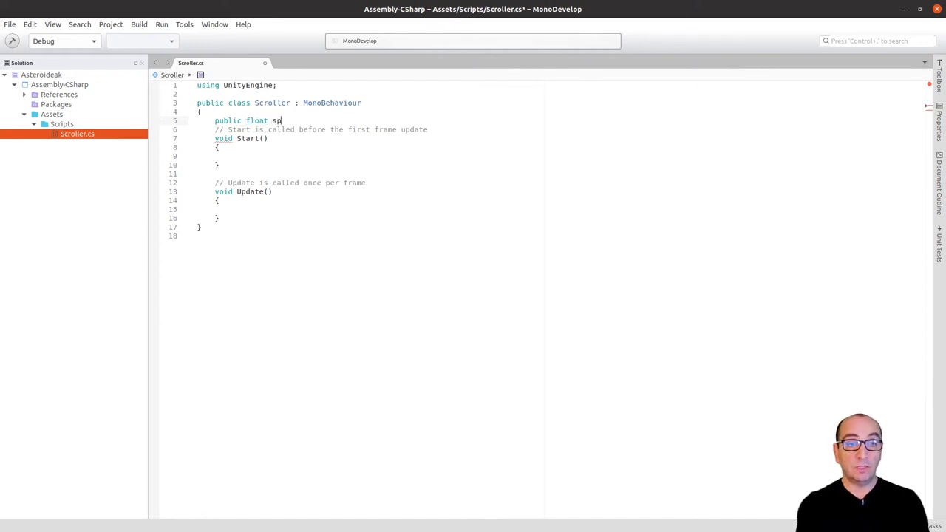
type("eed = ")
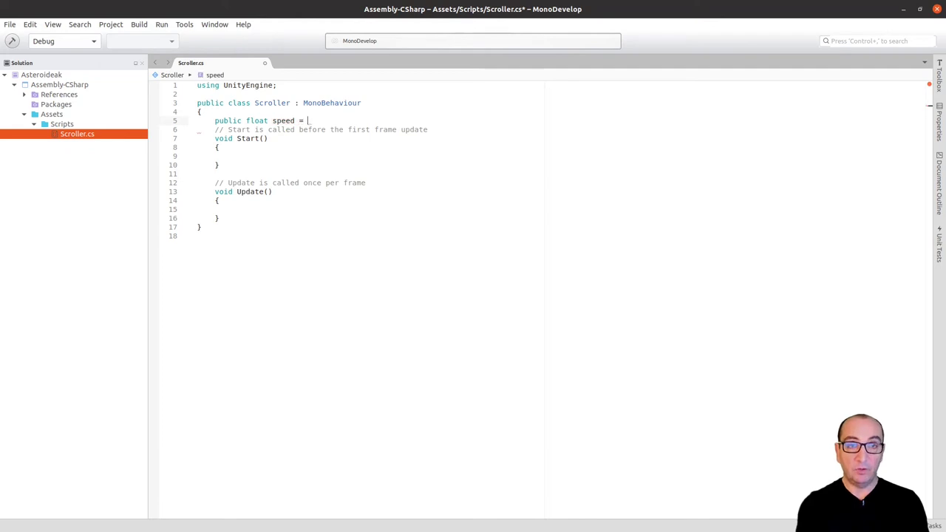
type("2.0")
type("f")
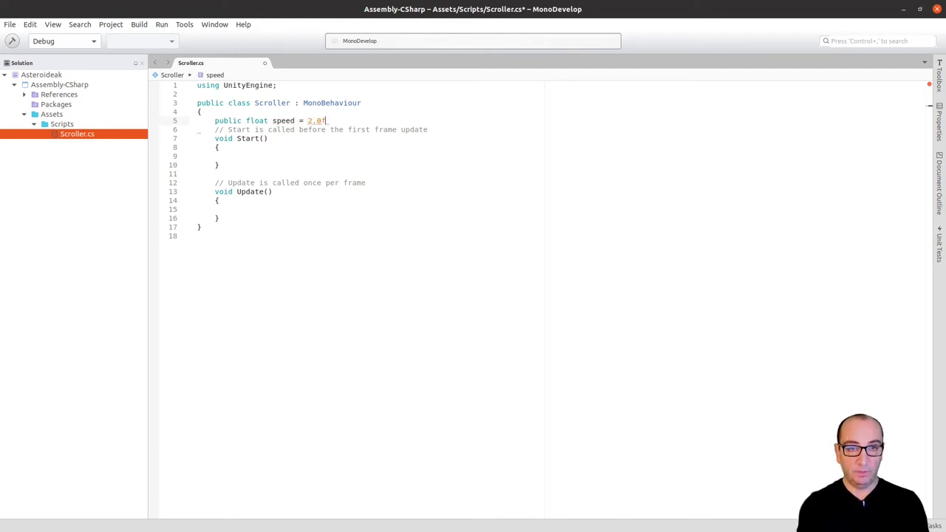
type(";")
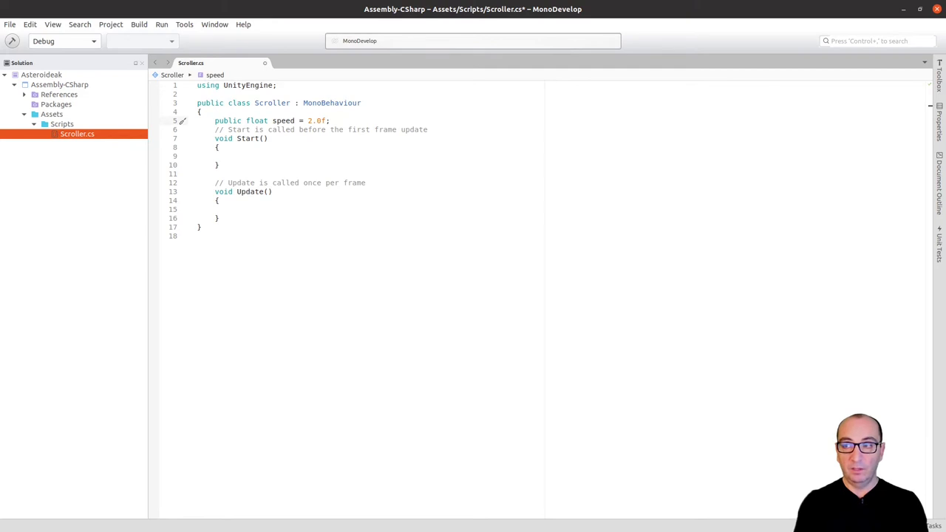
key("Down")
key("Down")
key("Down")
key("Down")
key("Down")
key("Down")
key("Down")
key("Down")
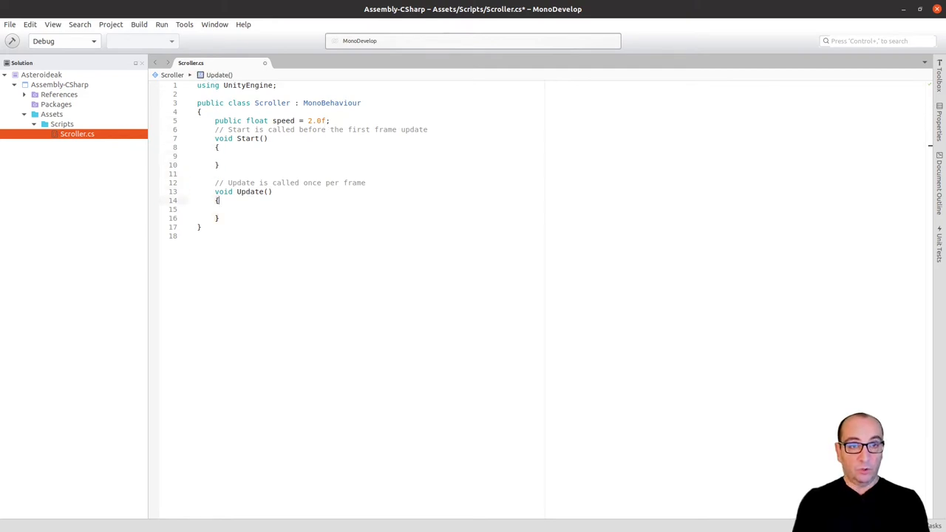
key("Down")
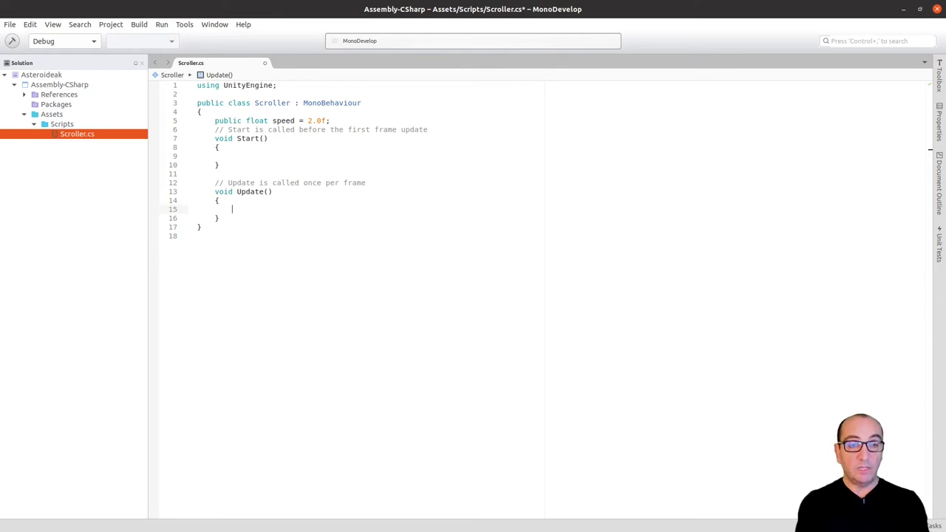
- Write 'transform.position =' inside Update() with autocomplete for transform and position
type("tra")
key("Return")
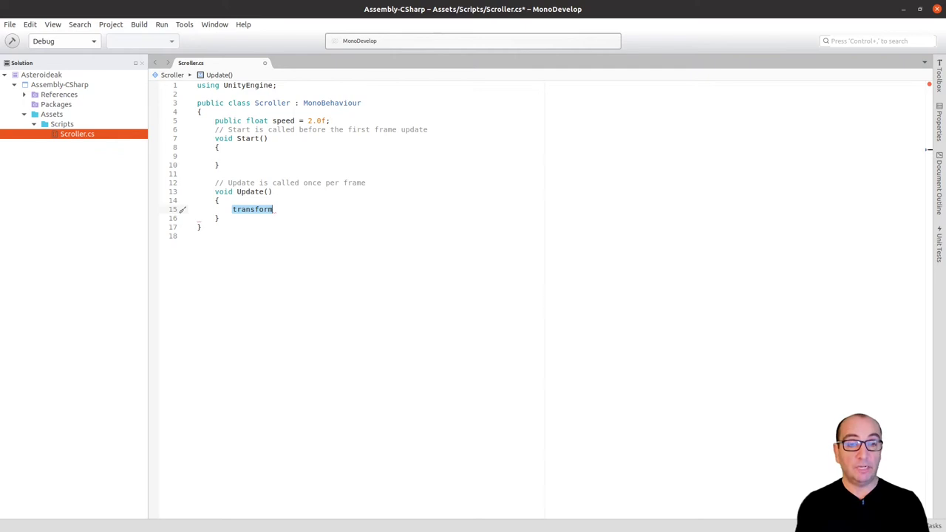
type(".")
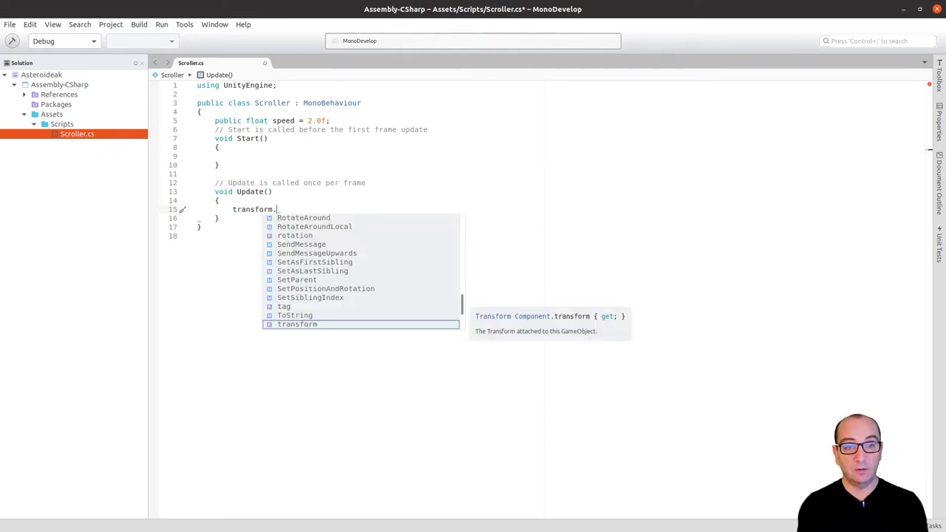
type("po")
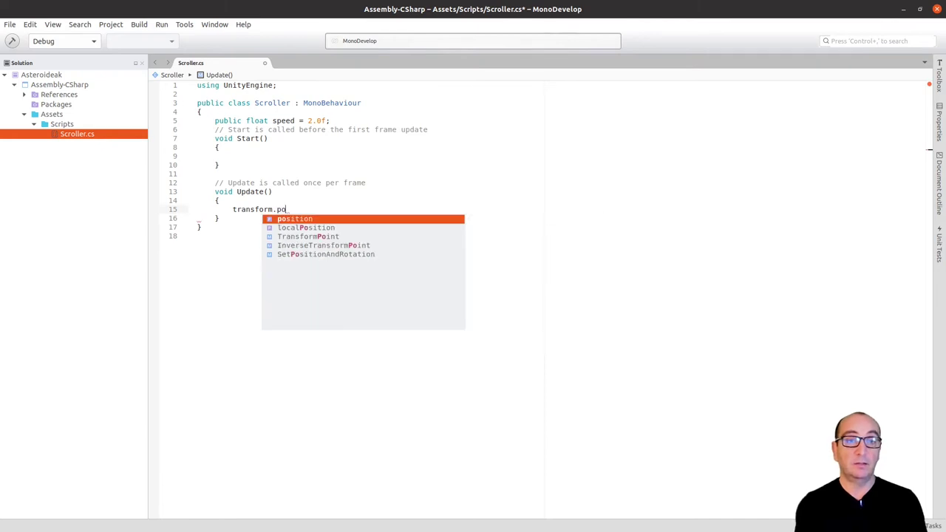
key("Return")
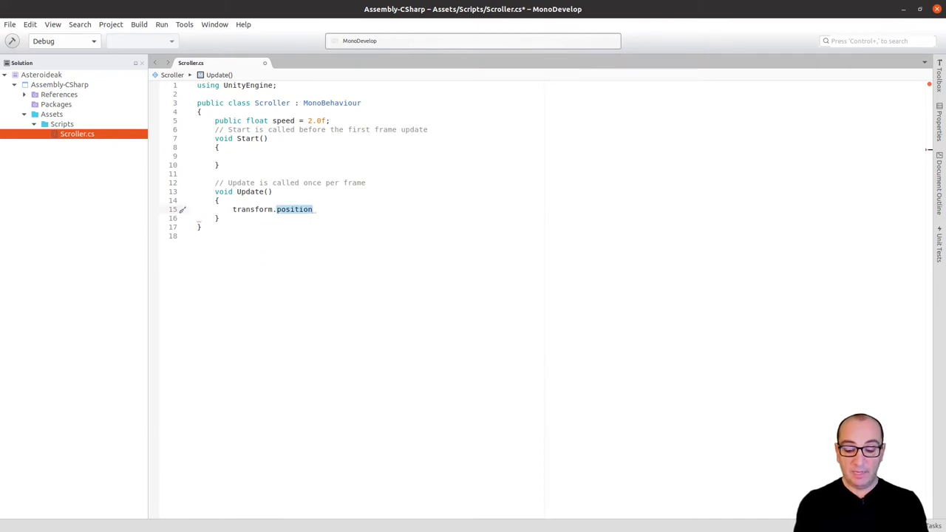
type("+")
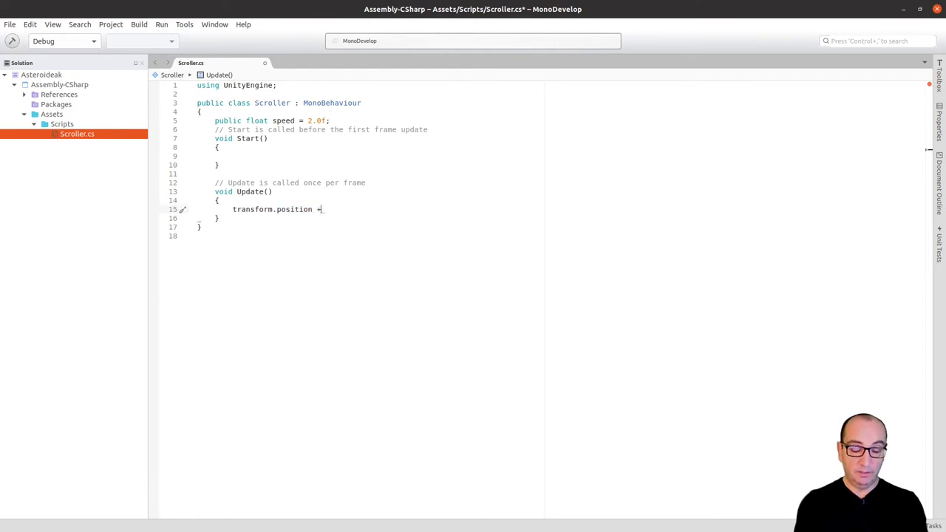
key("BackSpace")
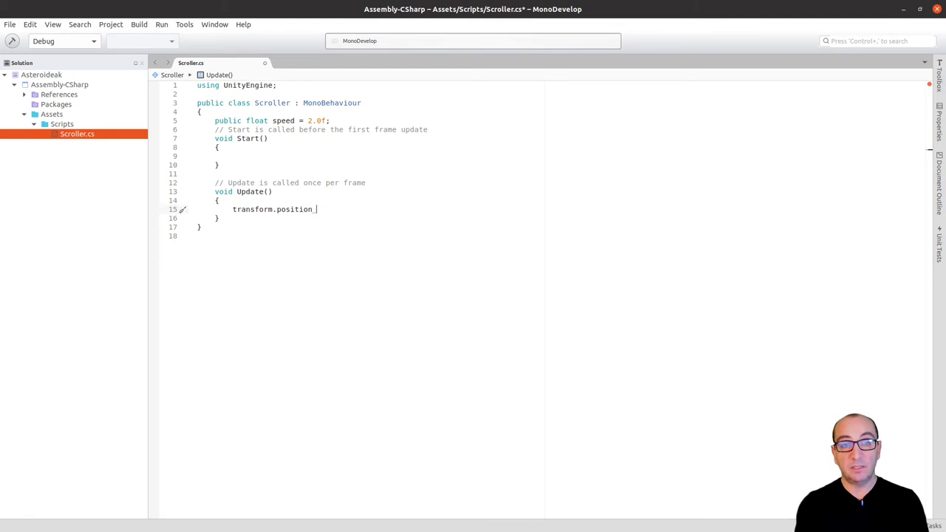
key("End")
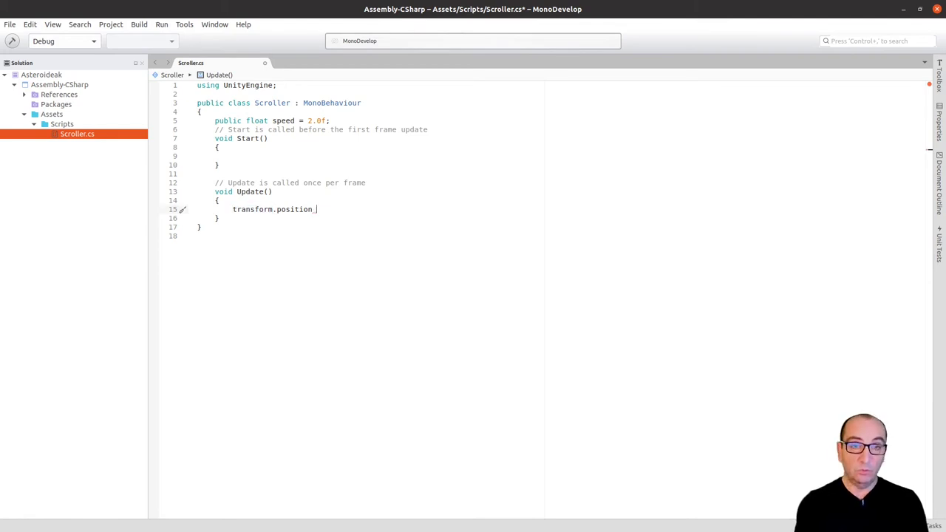
key("BackSpace")
type(".x")
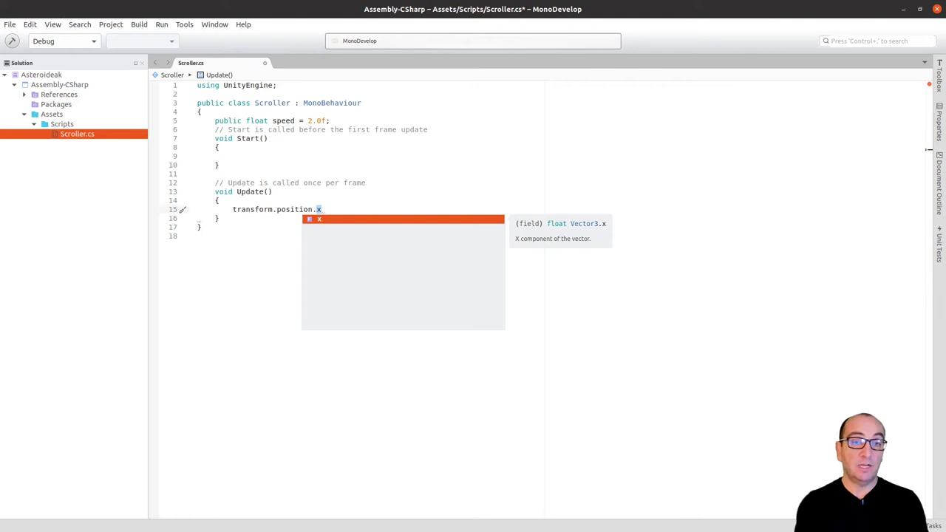
key("BackSpace")
key("BackSpace")
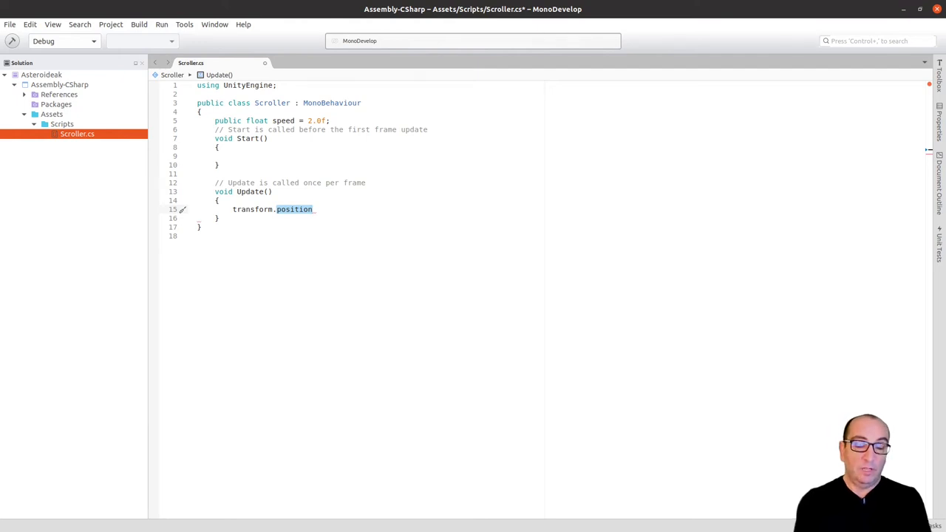
type("=")
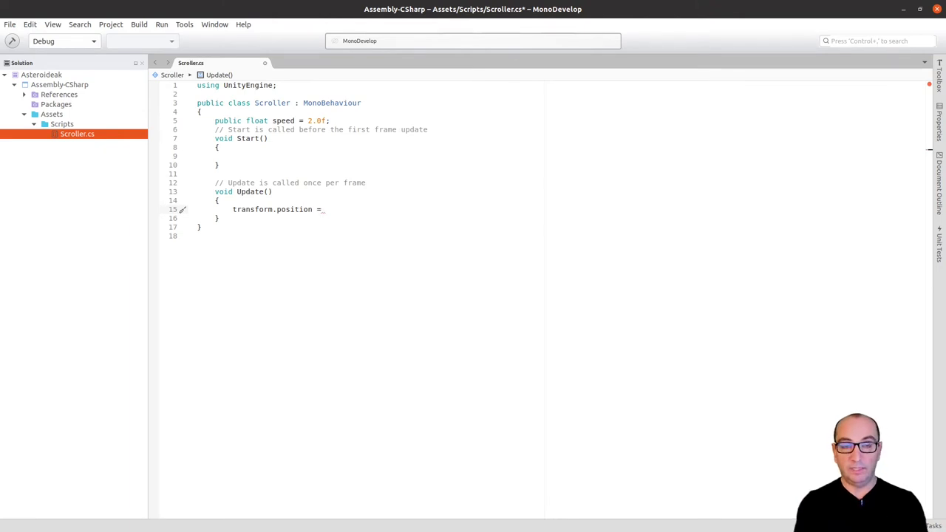
- Write Vector3.left in Update() with autocompletion
type(" Ve")
key("Down")
key("Return")
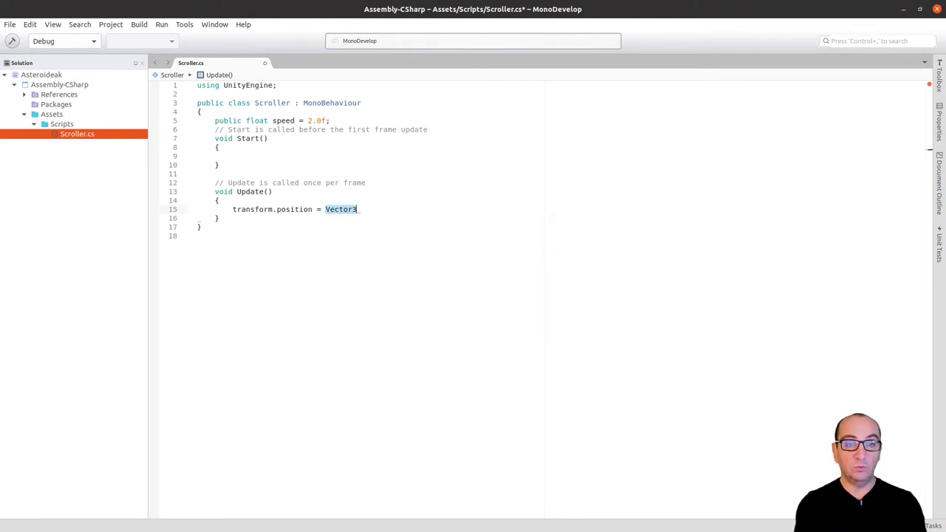
type(".")
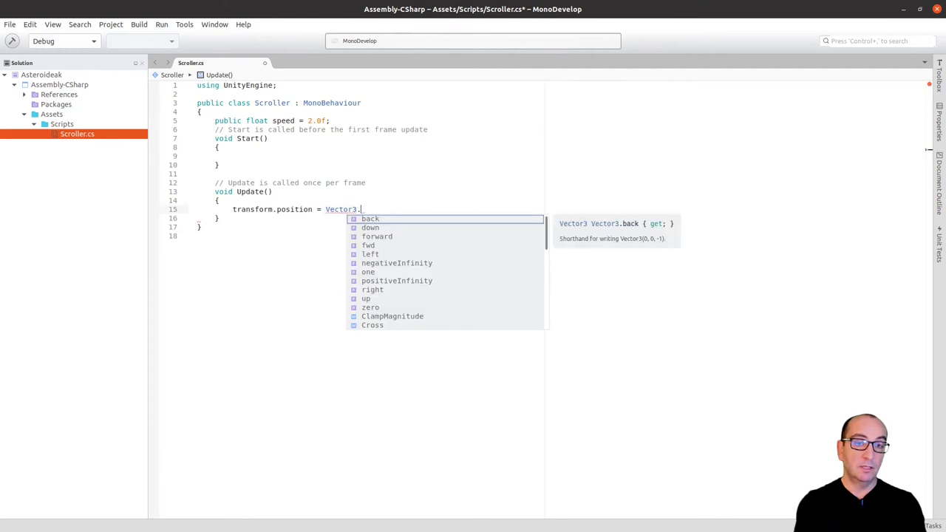
type("le")
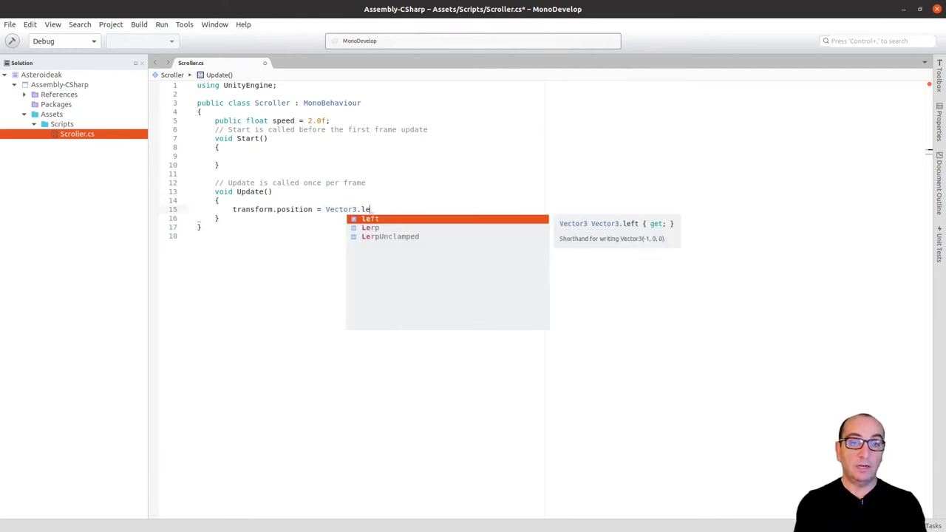
key("Return")
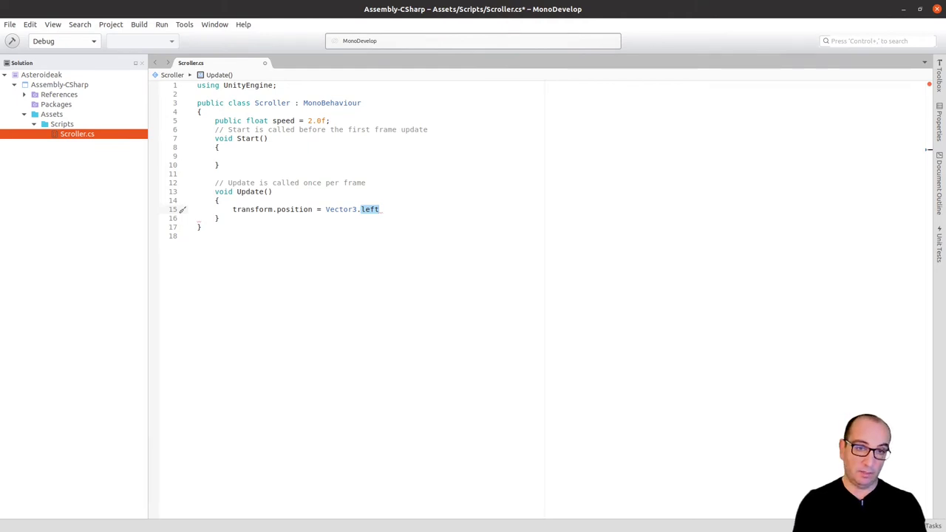
- Replace the equals sign after transform.position with a plus sign
left_click(314, 209)
key("ctrl+shift+Left")
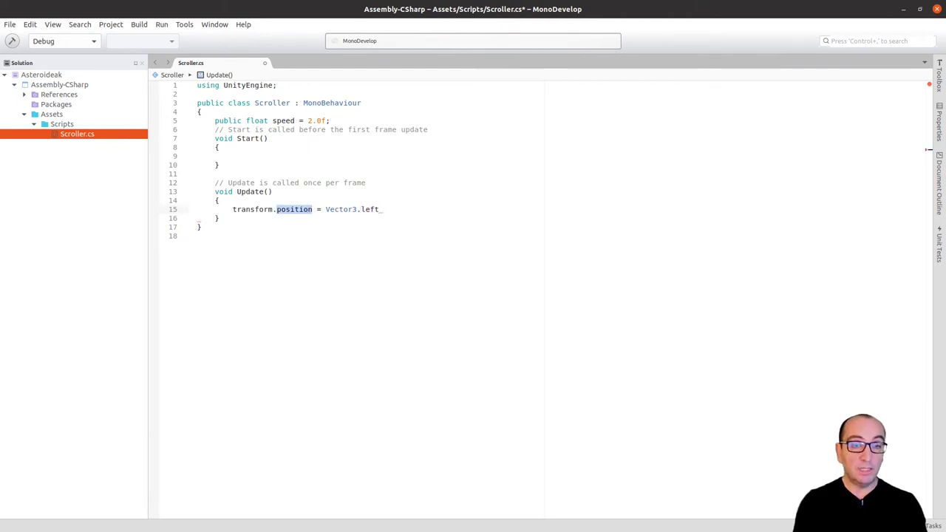
key("ctrl+shift+Left")
key("ctrl+shift+Left")
key("Left")
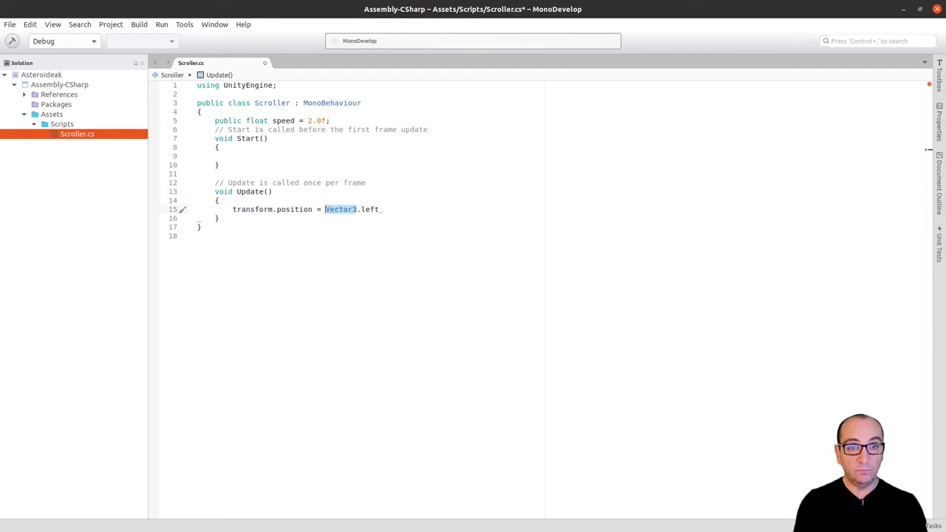
left_click(320, 209)
key("BackSpace")
type("+")
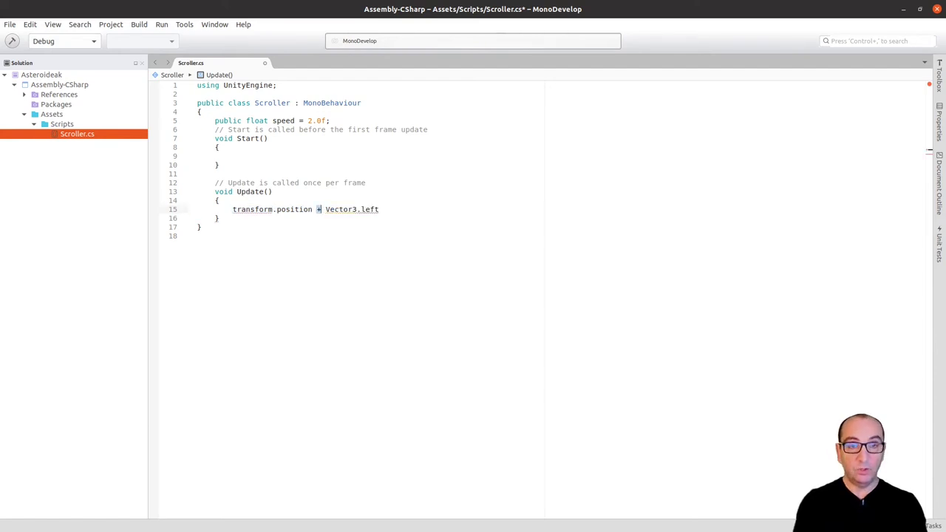
key("Right")
- Append '* speed;' and prefix the line with 'transform.position ='
left_click(379, 209)
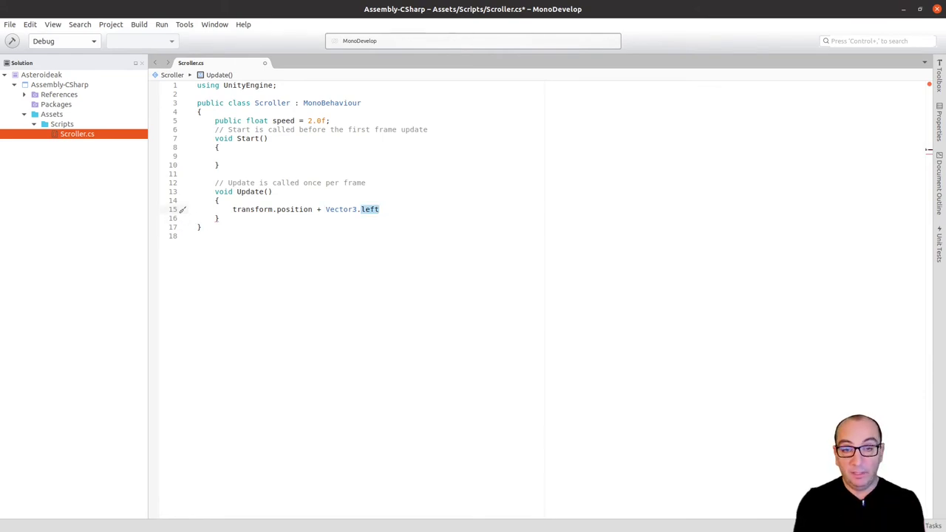
type("* ")
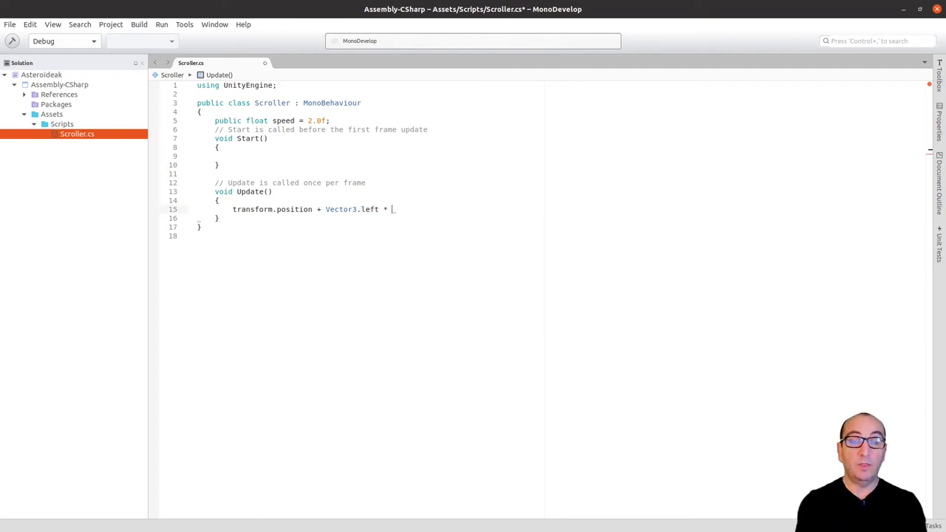
type("spee")
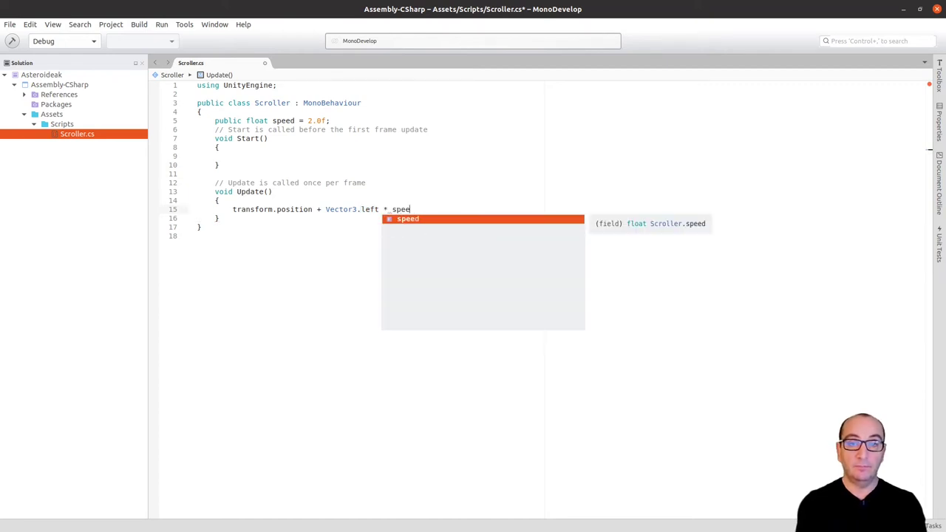
type("d;")
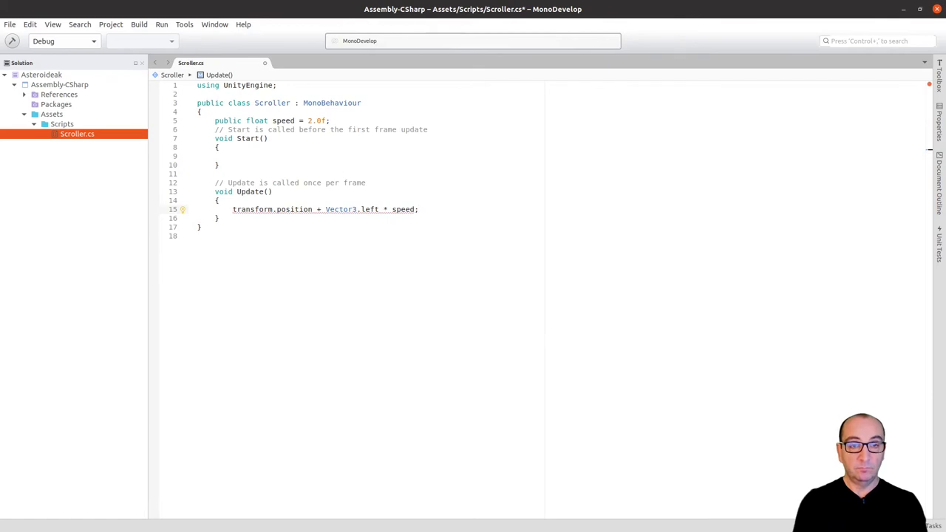
left_click(233, 209)
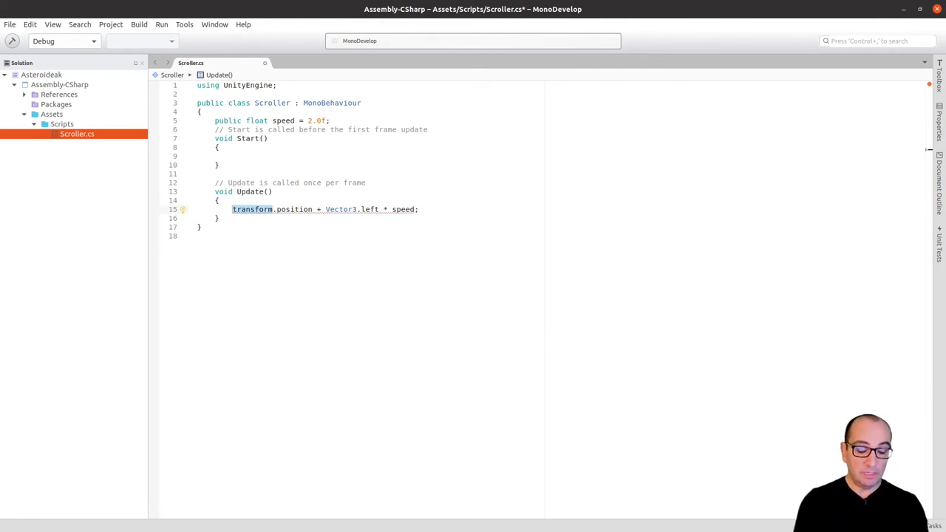
type("transform.position =")
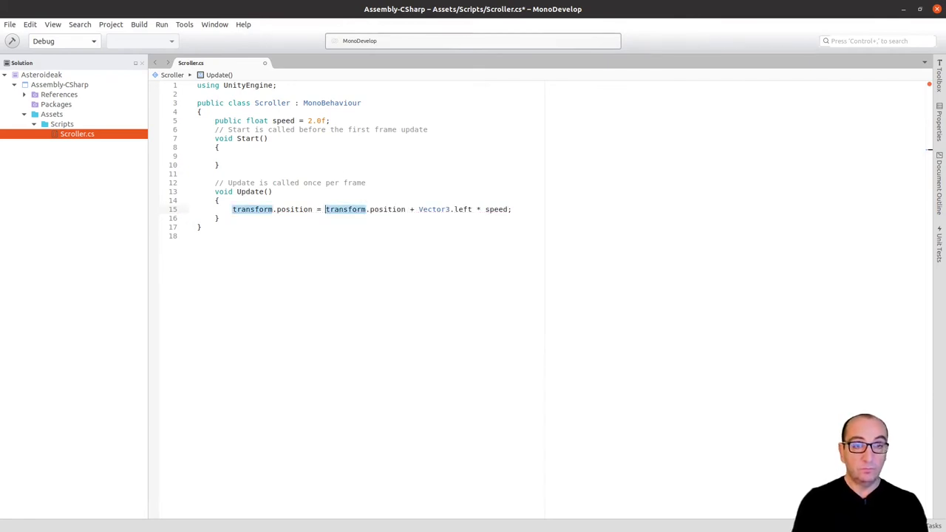
left_click(313, 209)
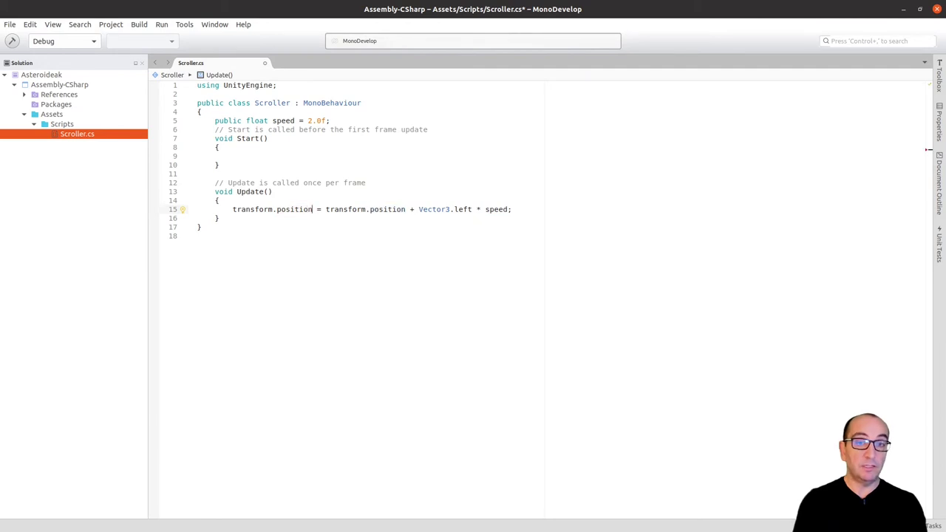
left_click(343, 209)
left_click(403, 209)
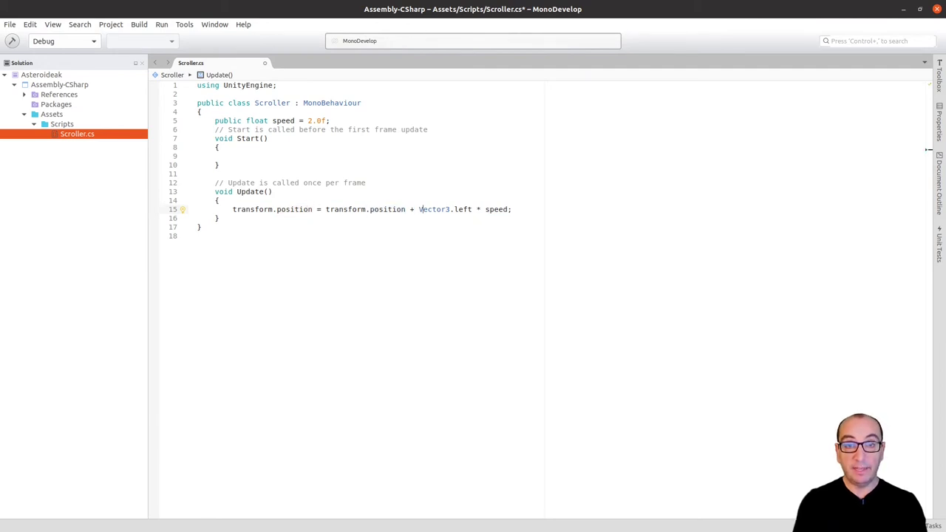
- Change the speed field's default value from 2.0f to 0.5f
double_click(478, 209)
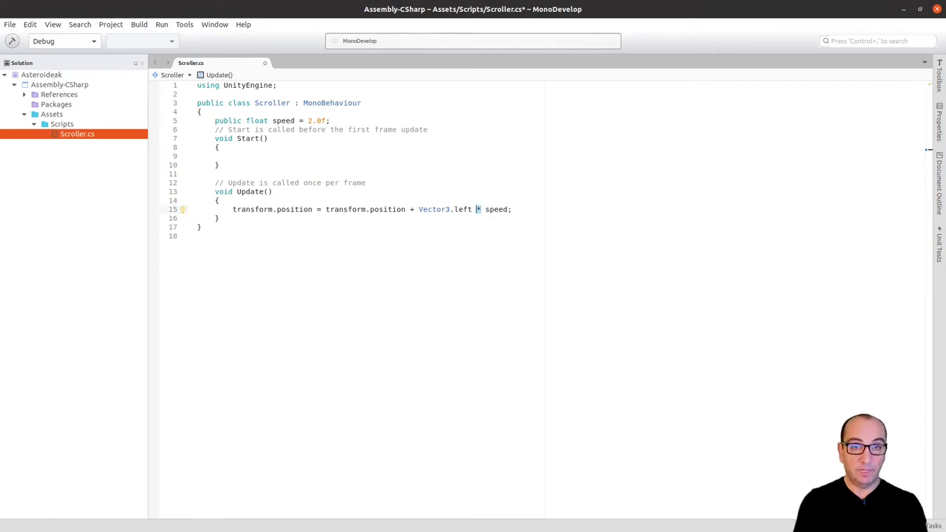
key("Up")
key("Up")
key("Up")
key("Up")
key("Down")
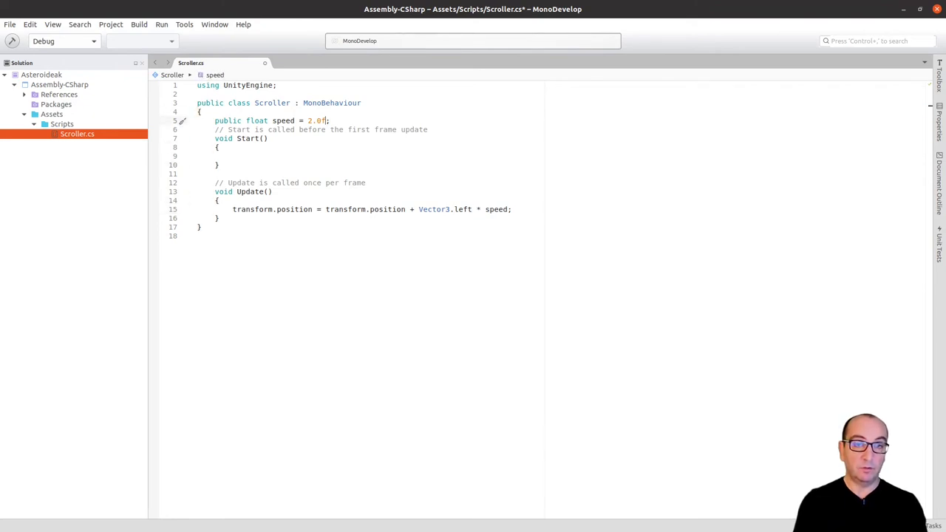
key("shift+Left")
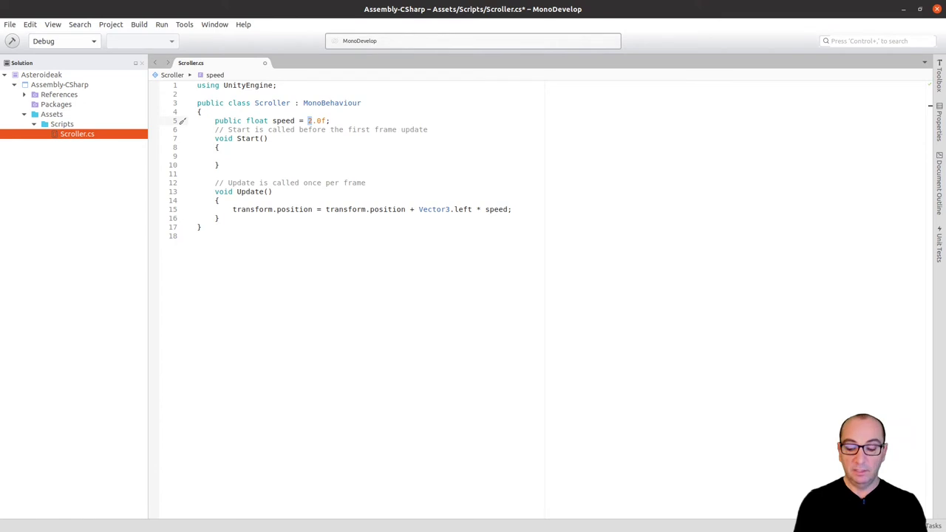
left_click(307, 129)
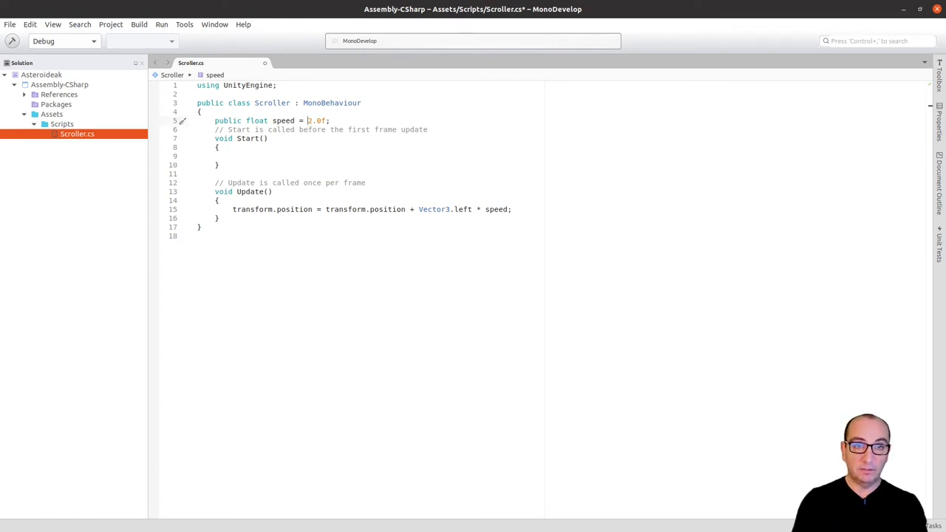
type("0")
key("Right")
key("shift+Right")
type("5")
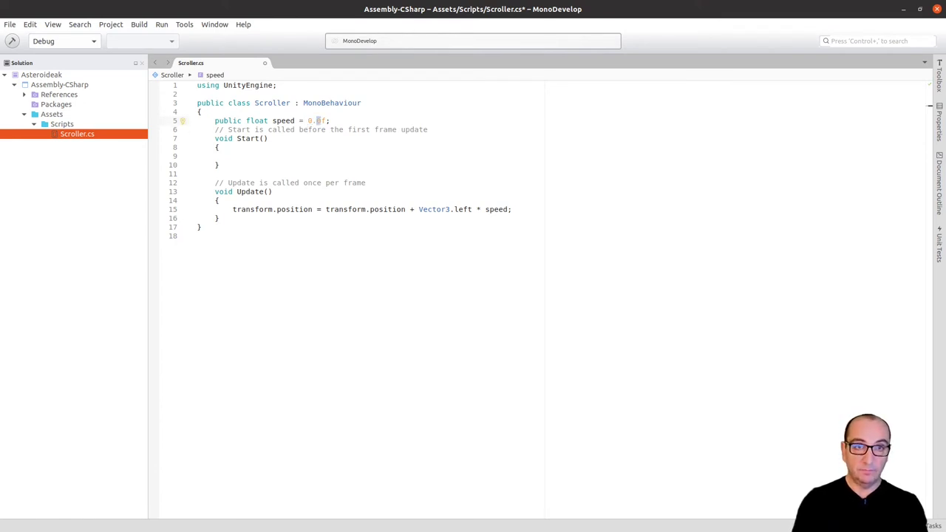
- Save Scroller.cs and go back to Unity
key("Down")
key("Down")
key("Down")
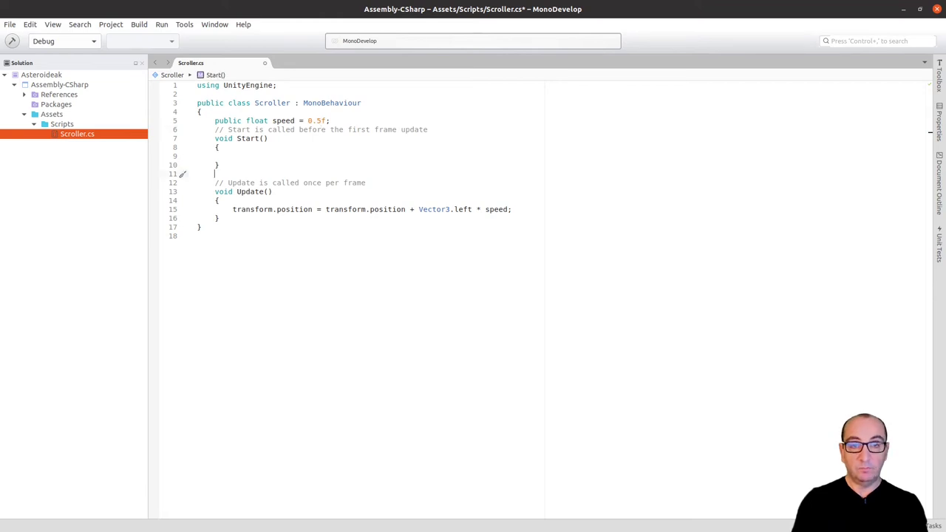
key("Down")
key("Down")
key("Down")
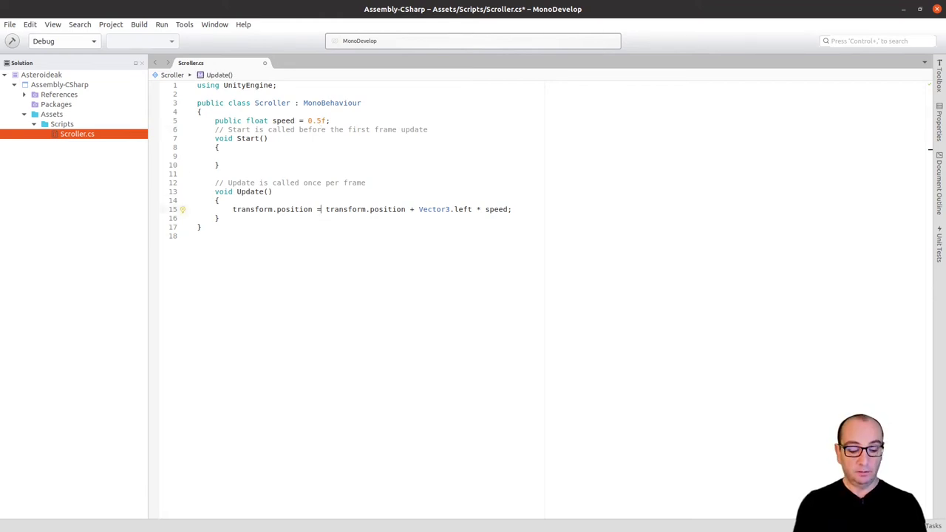
key("ctrl+s")
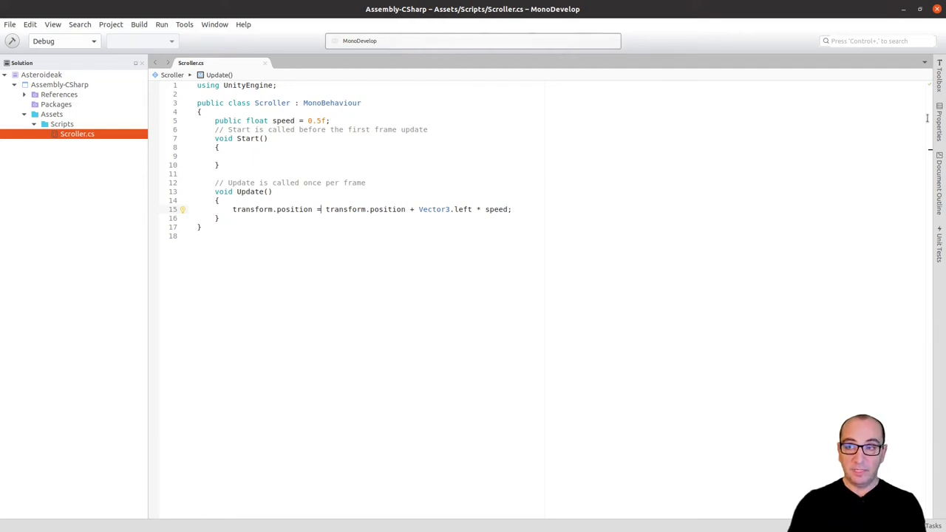
key("alt+Tab")
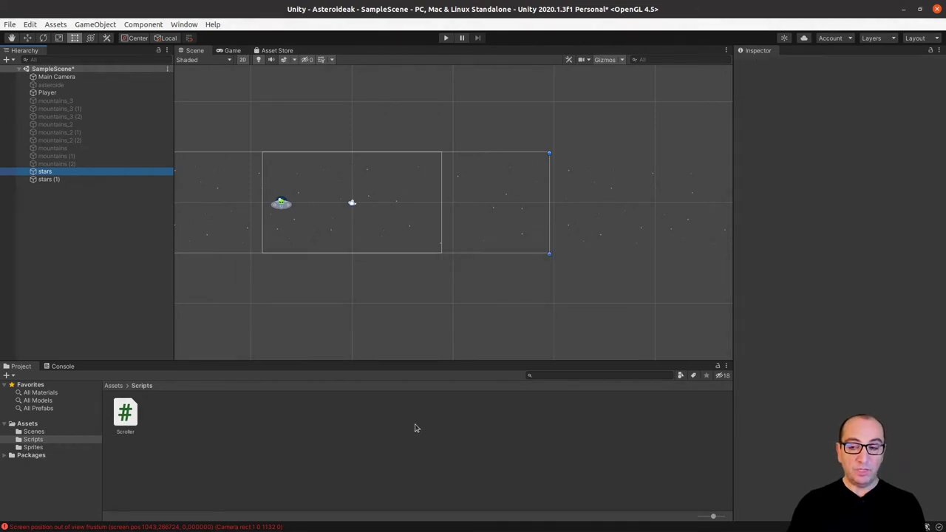
- Attach the Scroller script from Assets/Scripts to both stars and stars (1)
left_click(138, 419)
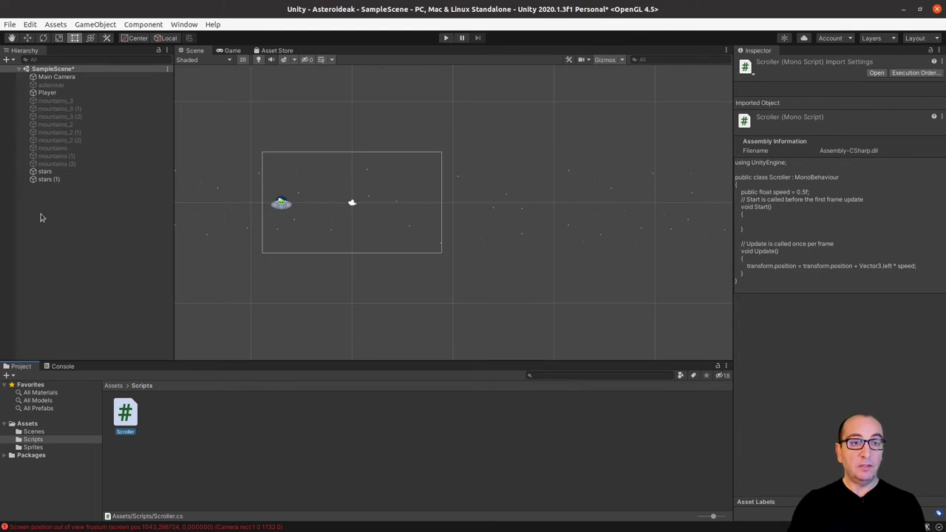
left_click(45, 172)
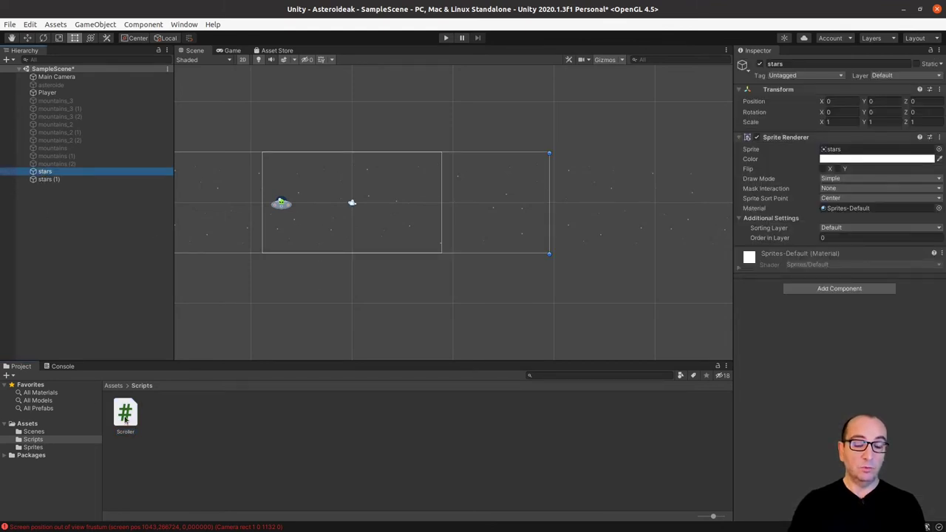
left_click_drag(124, 417, 802, 319)
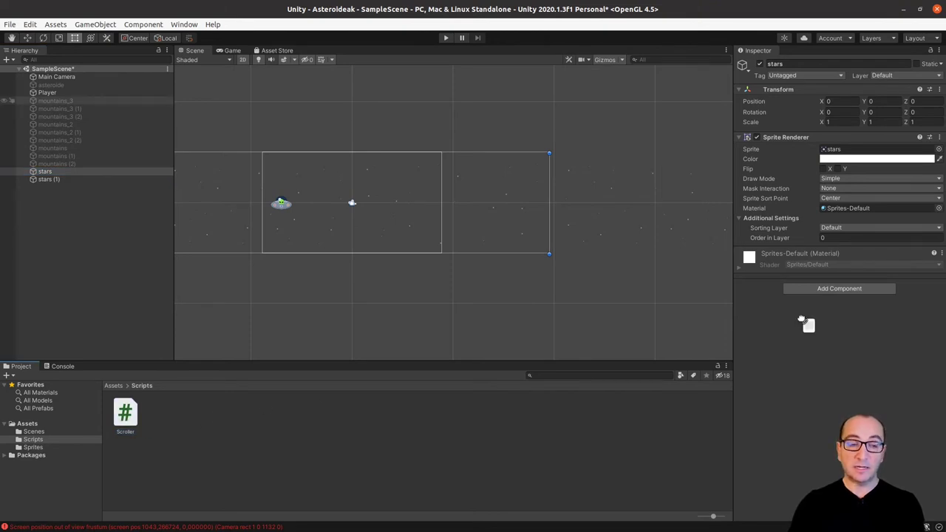
left_click_drag(802, 319, 44, 172)
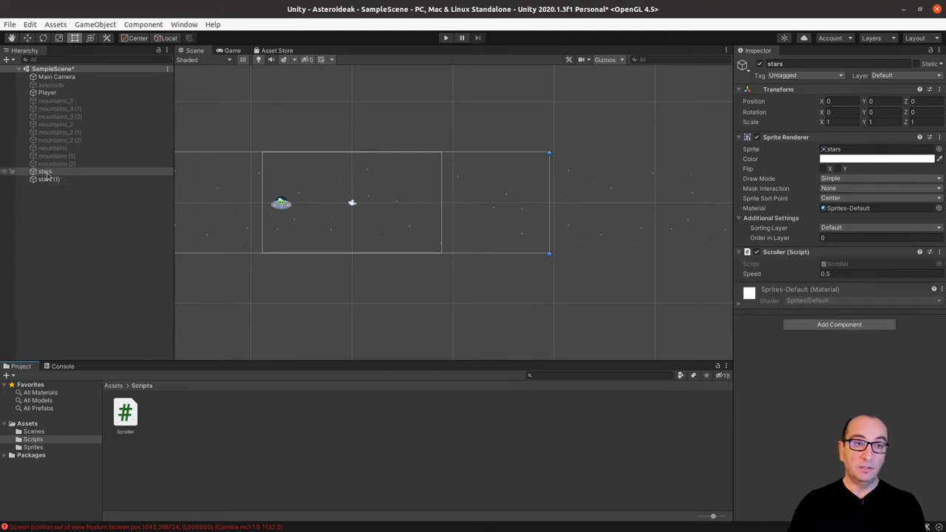
left_click(45, 172)
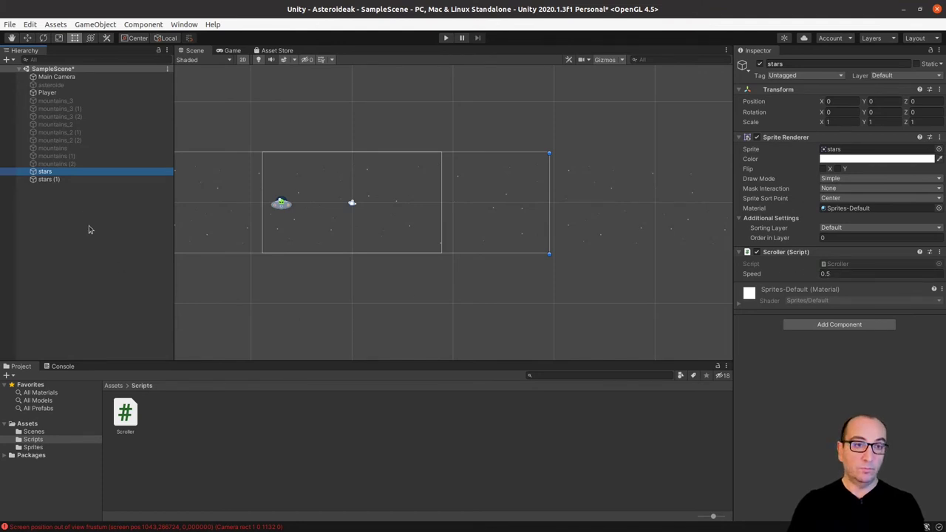
left_click(53, 180)
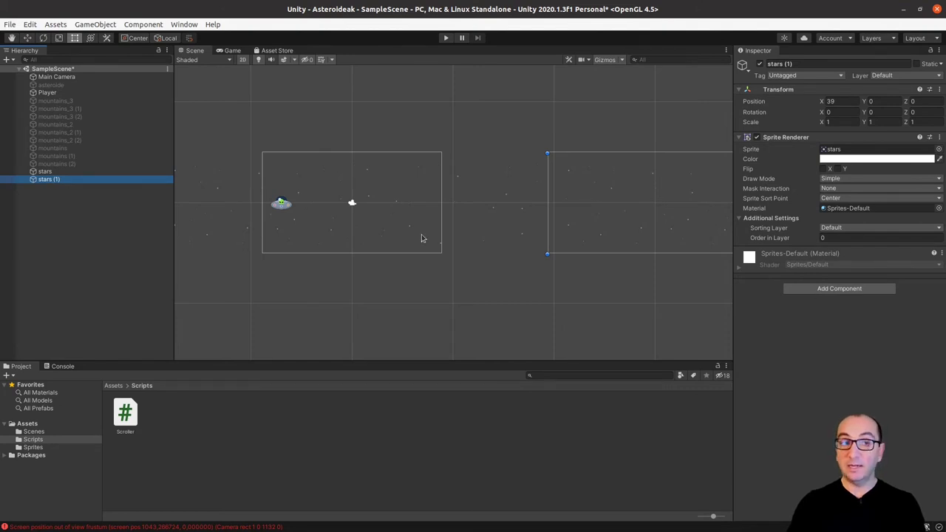
left_click_drag(131, 418, 45, 180)
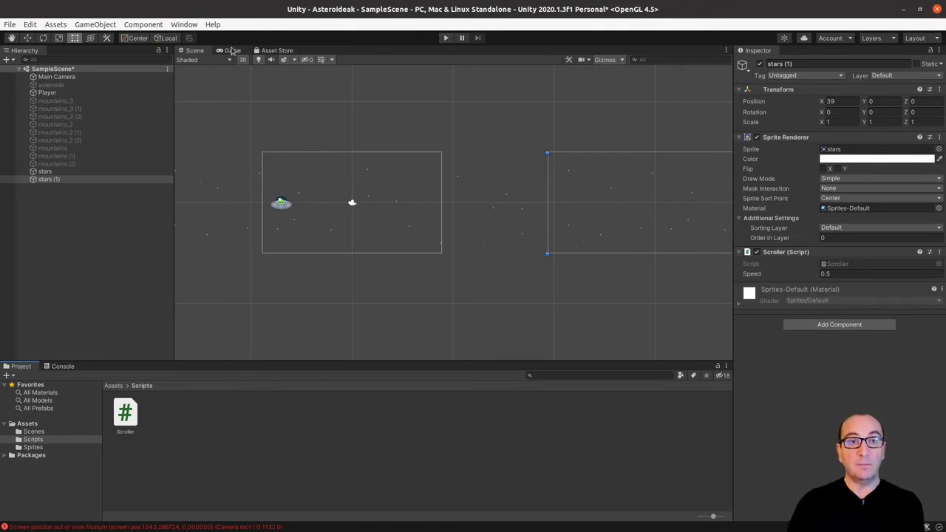
- Preview the Game view, then run and stop the game to test scrolling
left_click(232, 50)
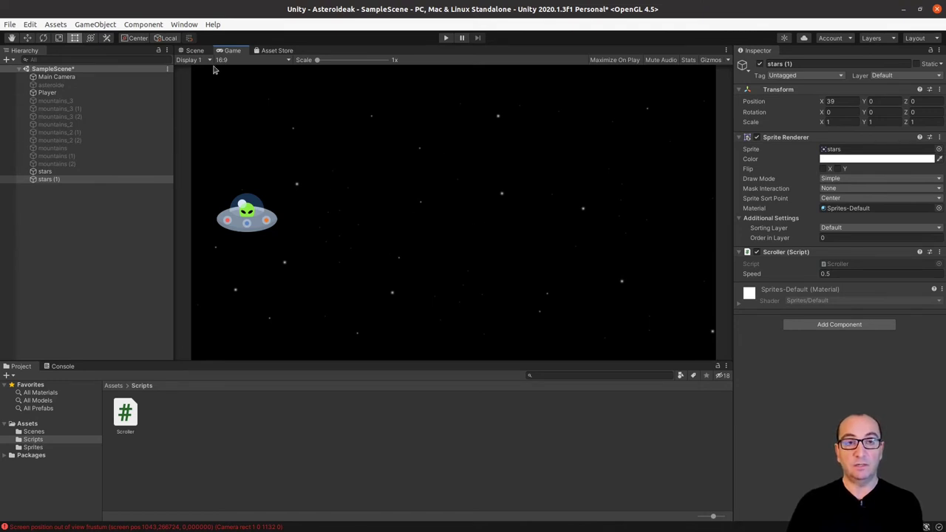
left_click(195, 51)
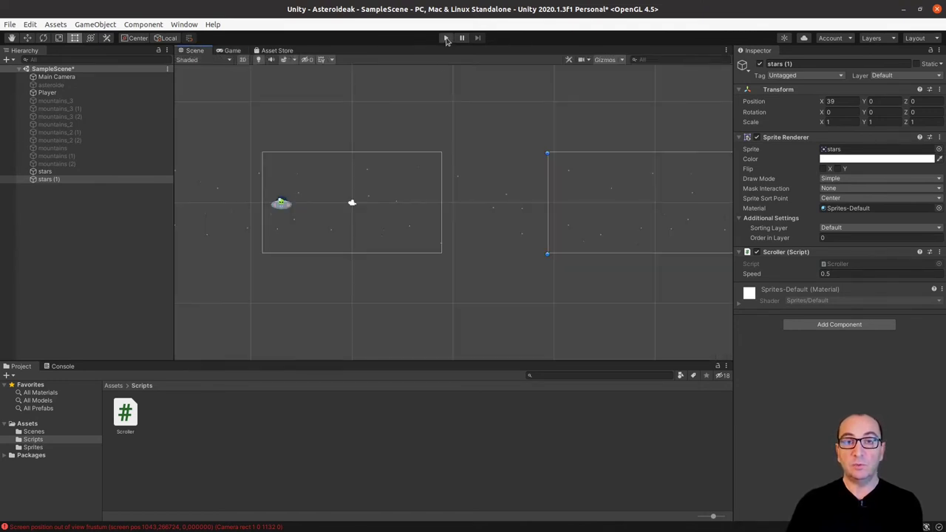
left_click(445, 38)
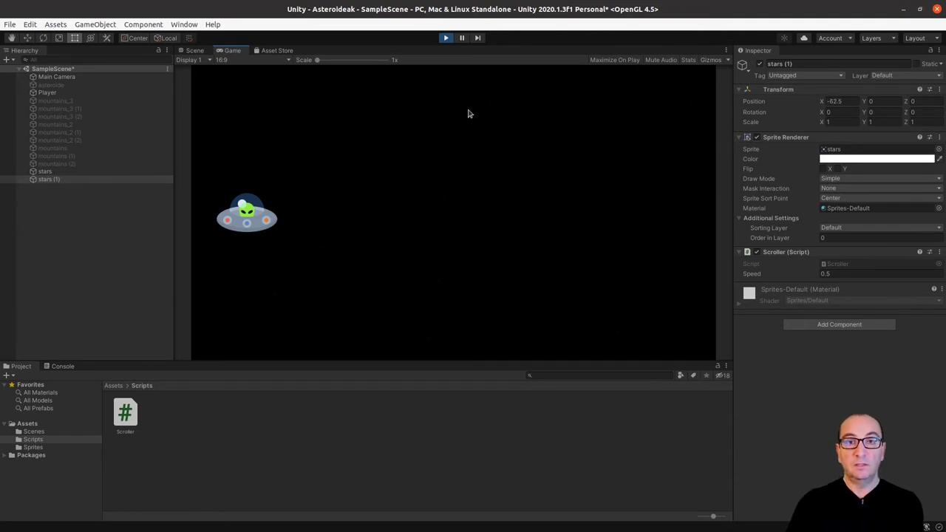
left_click(445, 39)
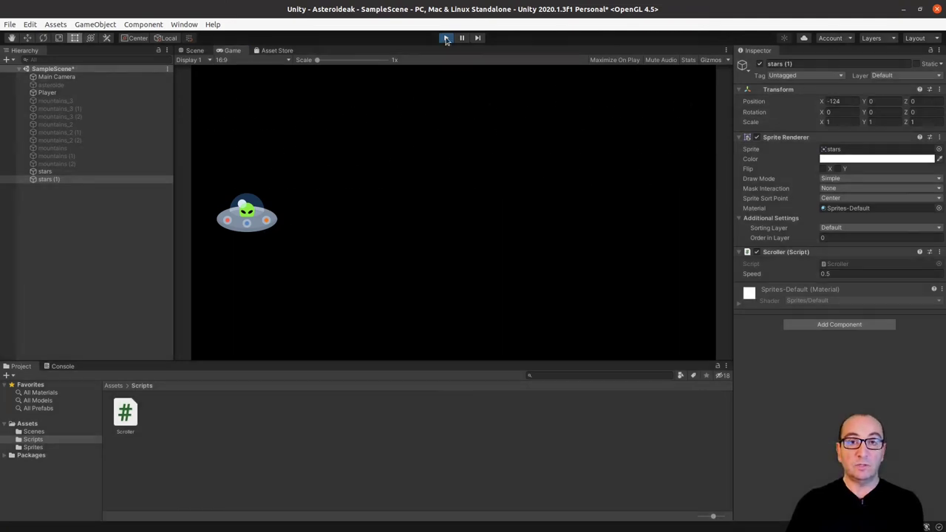
- Select the stars object and edit its Speed value in the Inspector
left_click(63, 173)
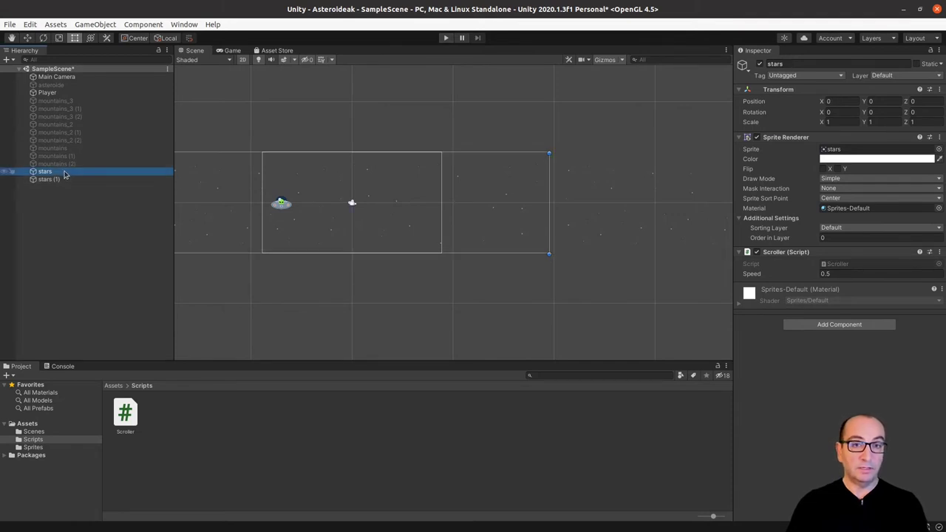
left_click(836, 274)
left_click(840, 271)
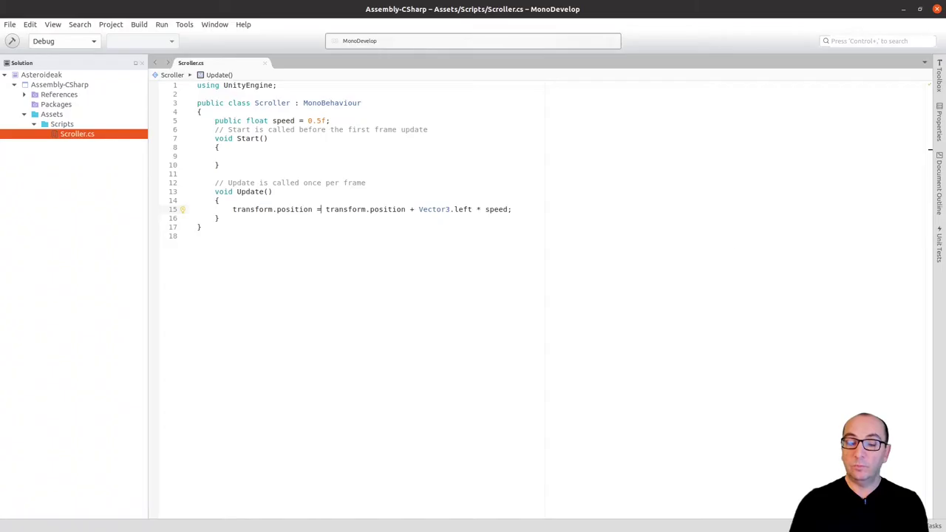
- Multiply the leftward movement on line 15 by Time.deltaTime
left_click(507, 208)
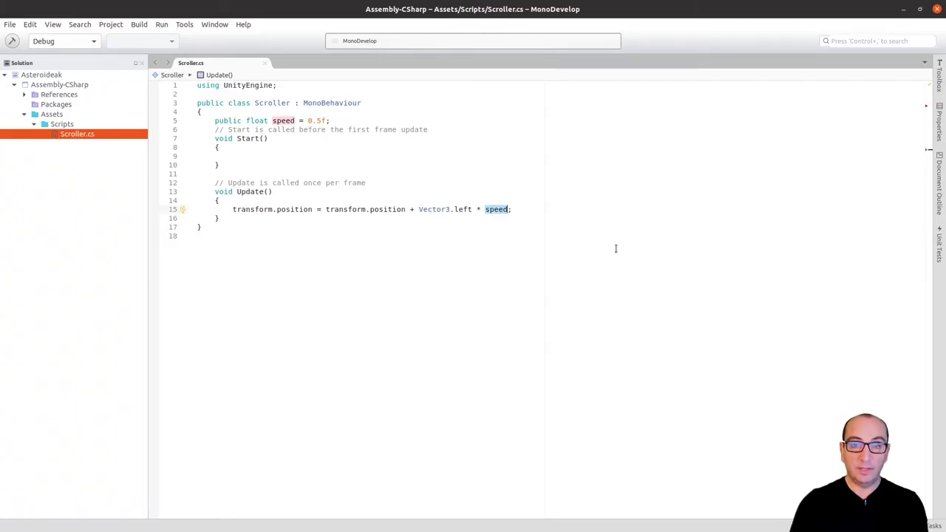
type("Time.")
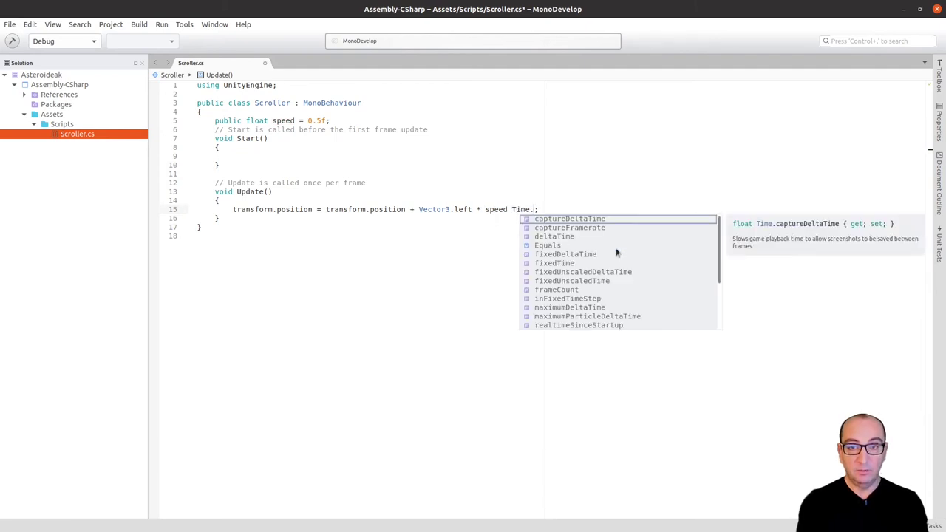
type("de")
key("Return")
key("End")
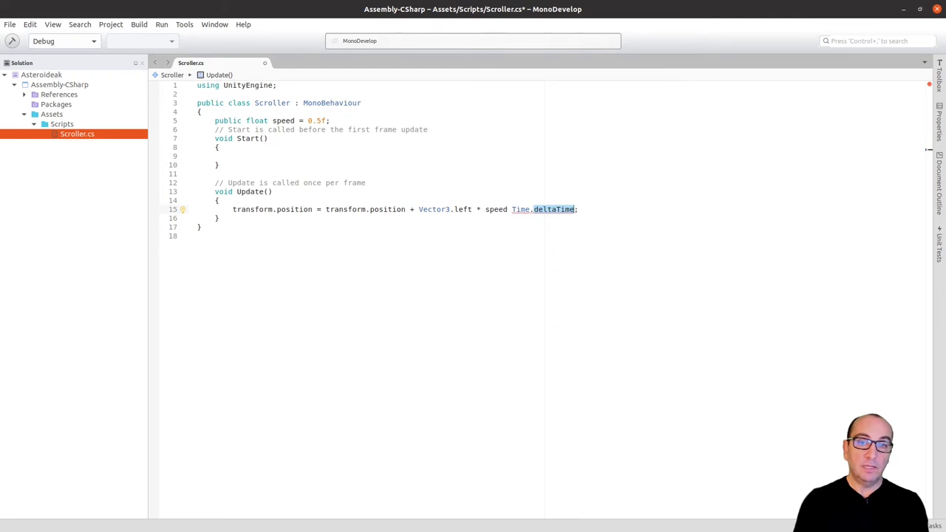
key("ctrl+Left")
key("ctrl+Left")
key("ctrl+Left")
type("*")
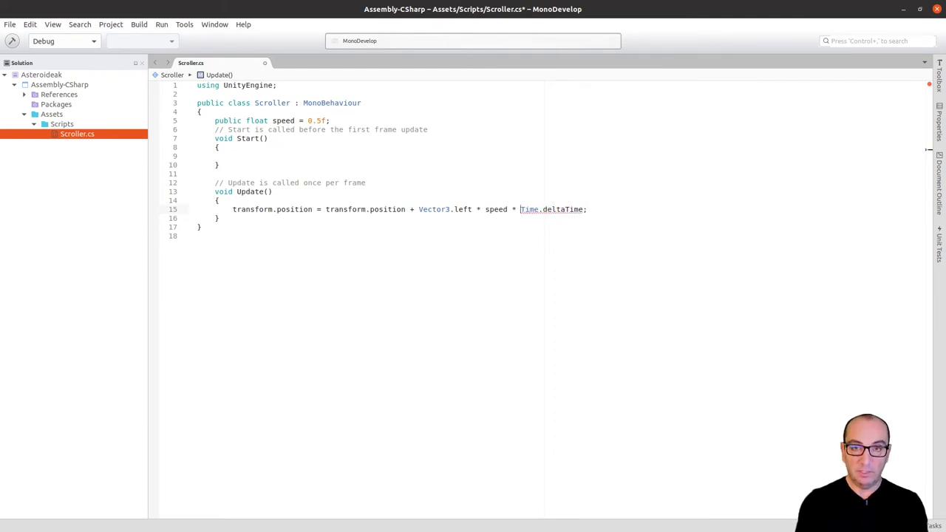
key("ctrl+Right")
key("ctrl+Right")
key("ctrl+Right")
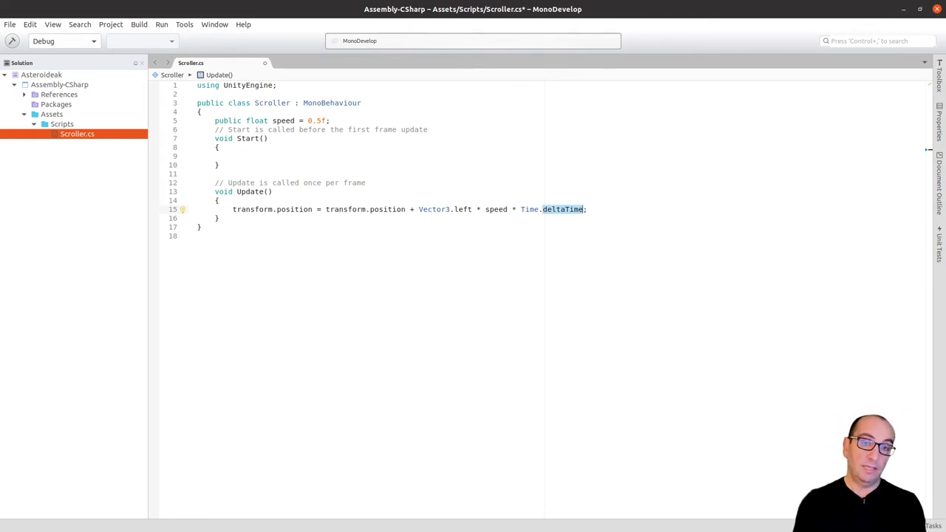
- Change the default speed from 0.5f to 2.0f, save, and return to Unity
left_click(320, 120)
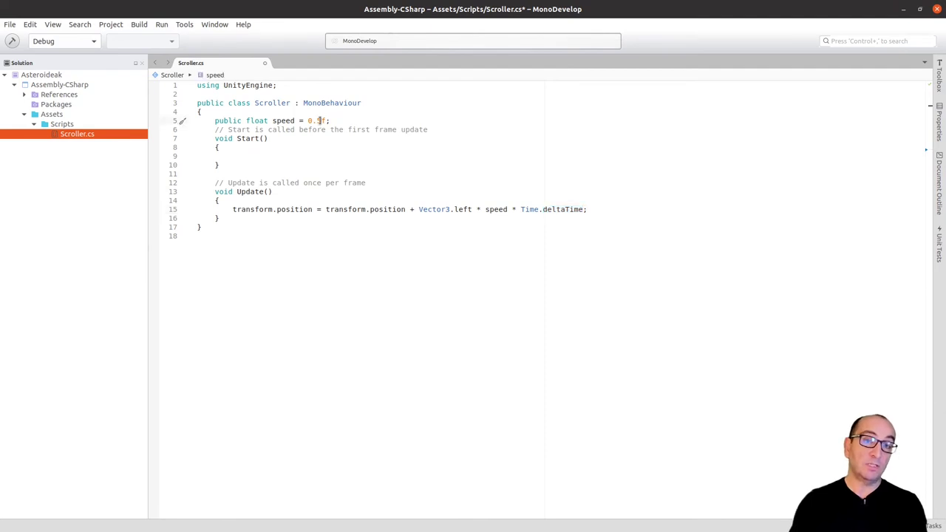
key("shift+Left")
key("shift+Left")
key("shift+Left")
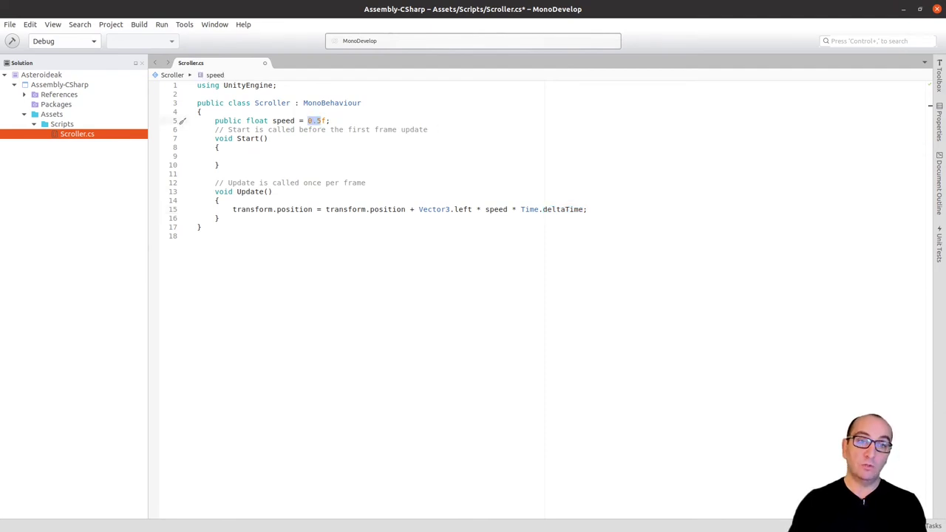
type("2.0")
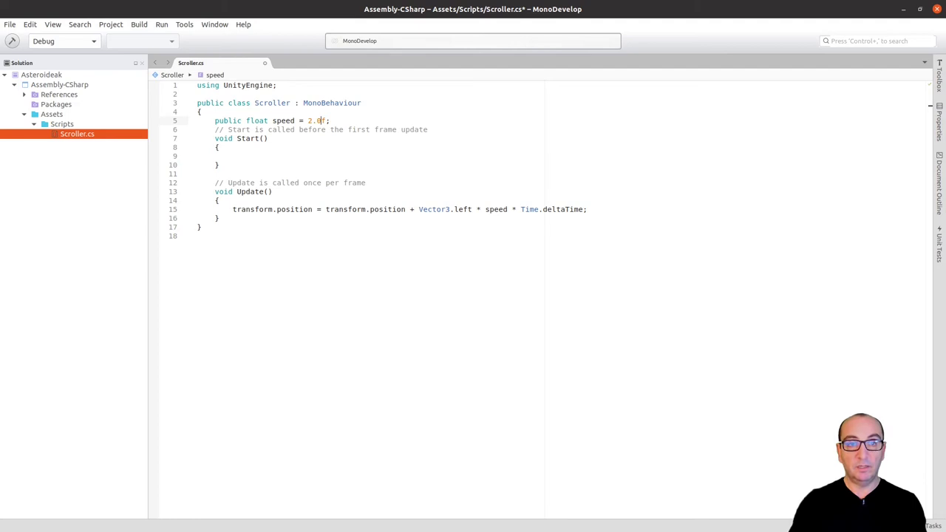
key("ctrl+s")
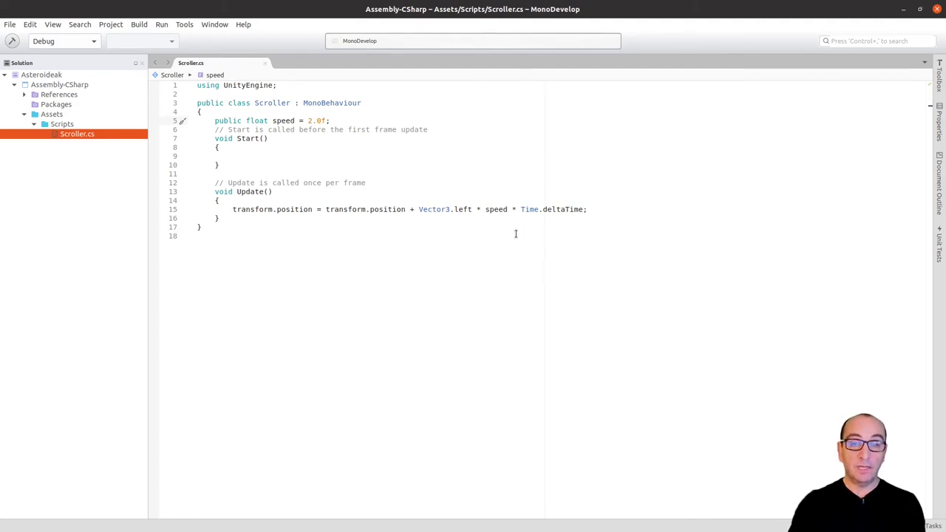
key("alt+Tab")
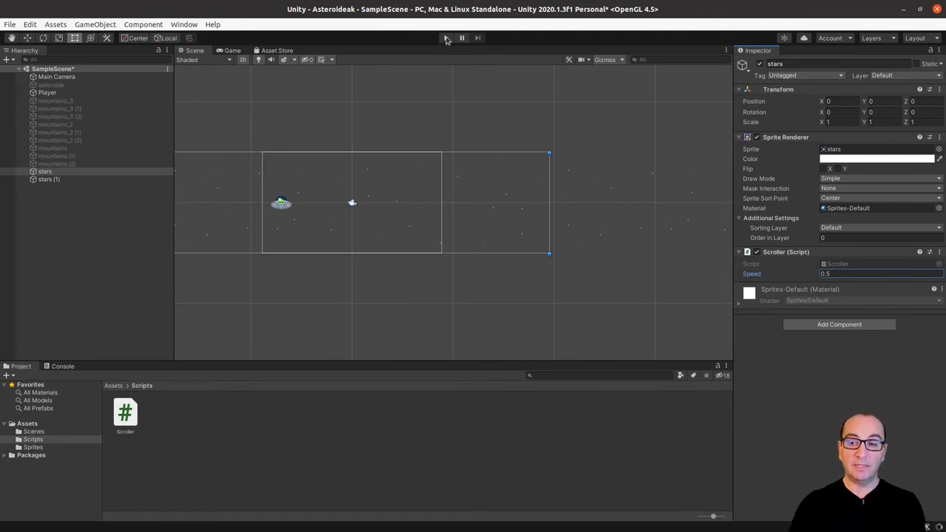
- Test-run the game, then set the stars object's Speed to 2
left_click(444, 38)
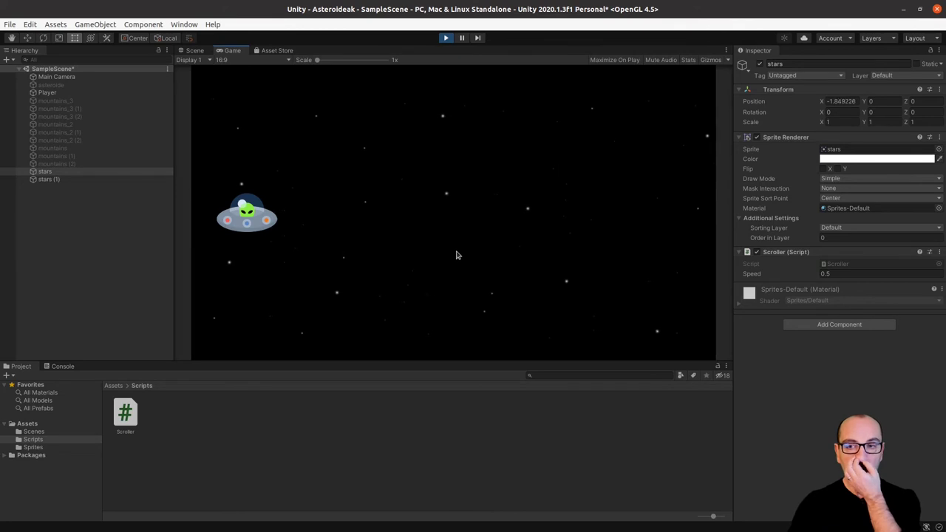
left_click(444, 38)
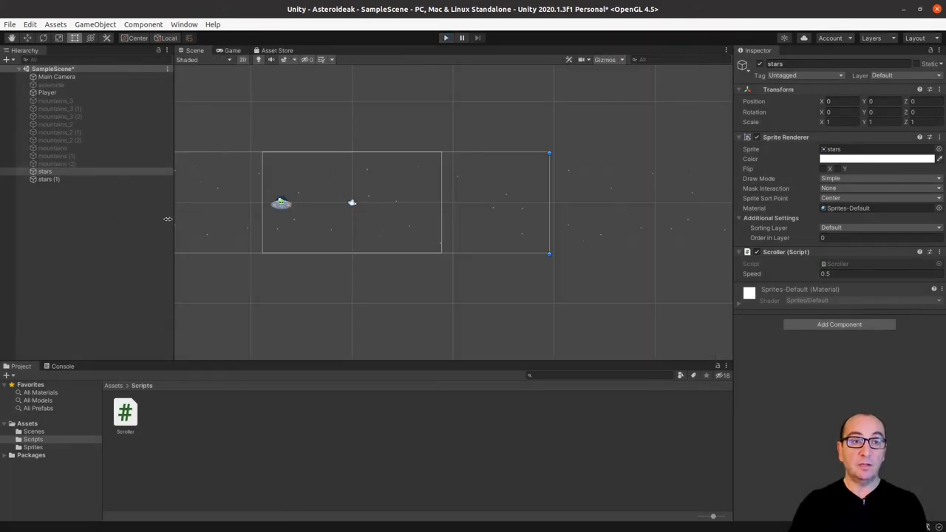
left_click(52, 173)
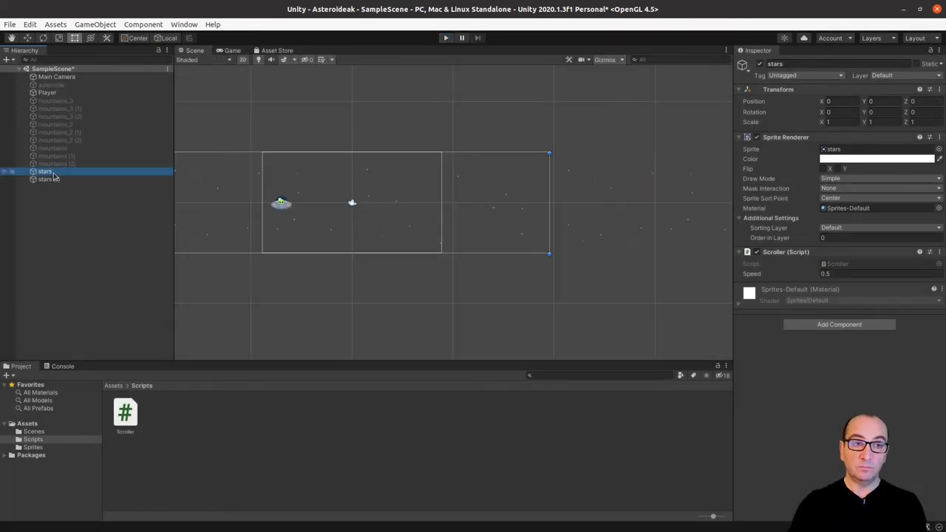
left_click(836, 273)
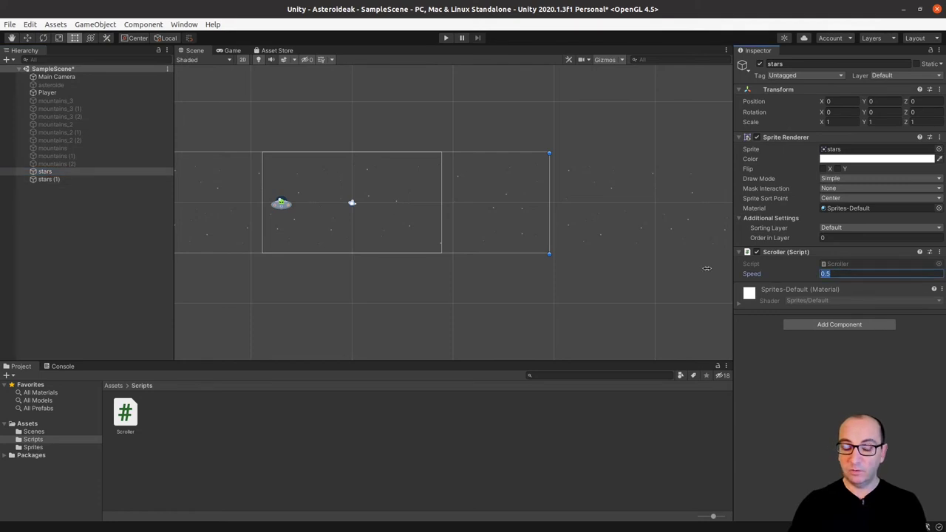
type("2")
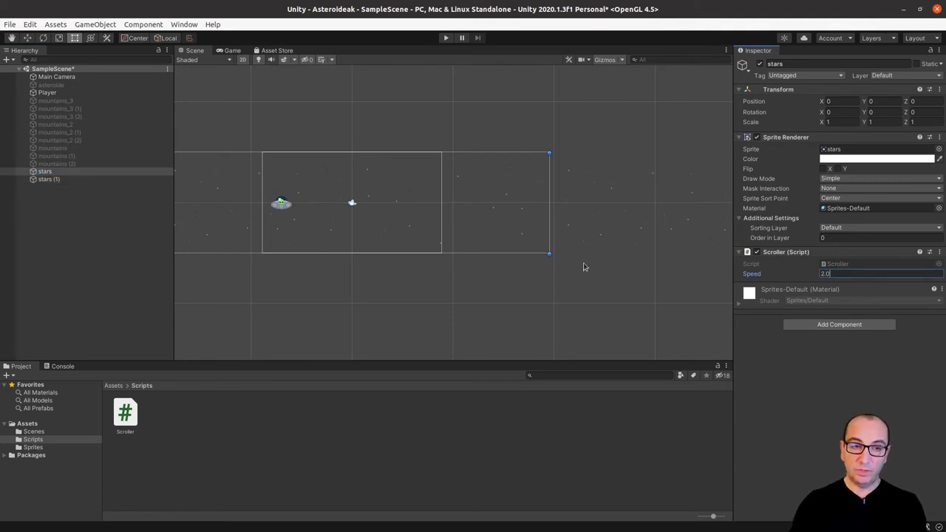
- Set stars (1)'s Speed to 2.0 and run the game
left_click(84, 180)
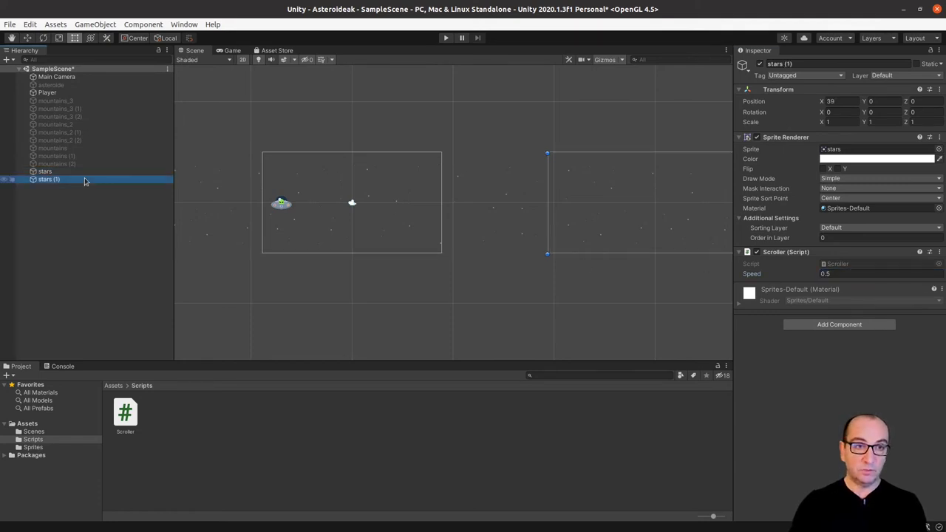
left_click(845, 273)
type("2.0")
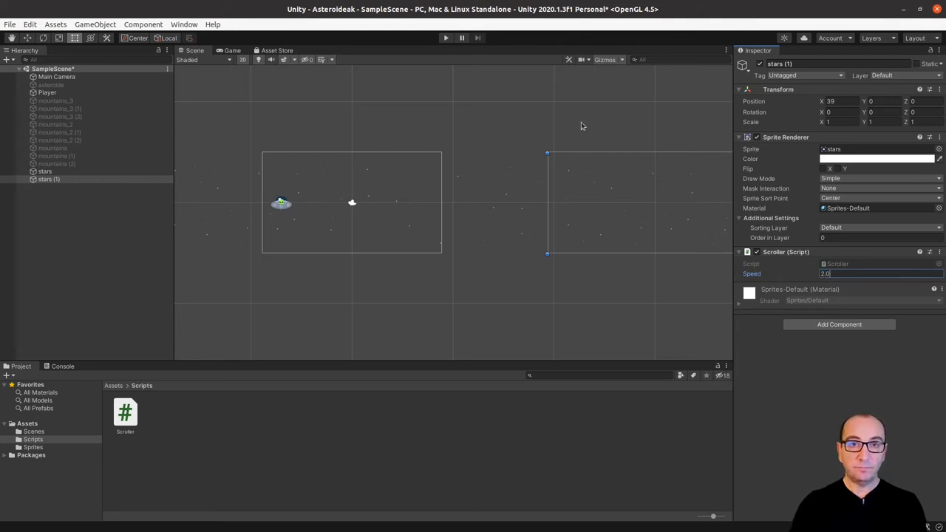
left_click(446, 38)
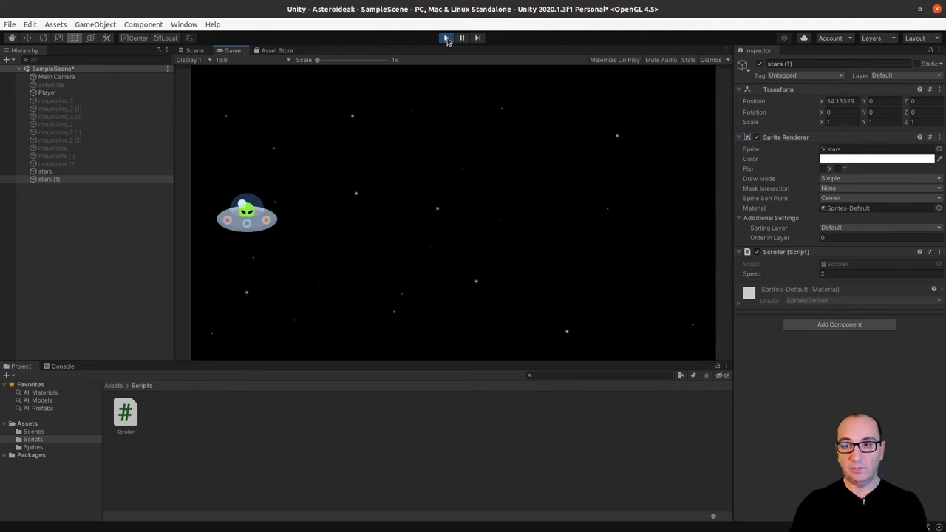
- Stop the game and set Speed to 10 on stars and stars (1)
left_click(446, 38)
left_click(45, 171)
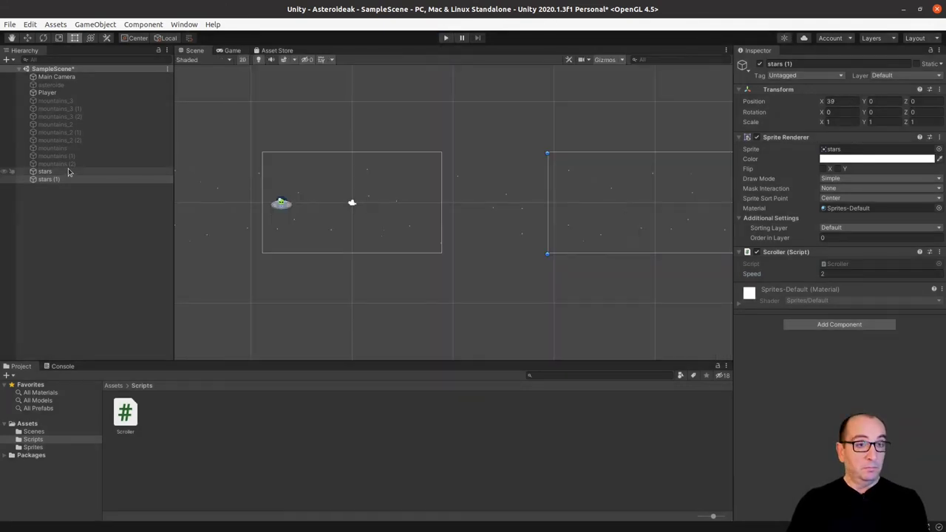
left_click(822, 273)
type("10")
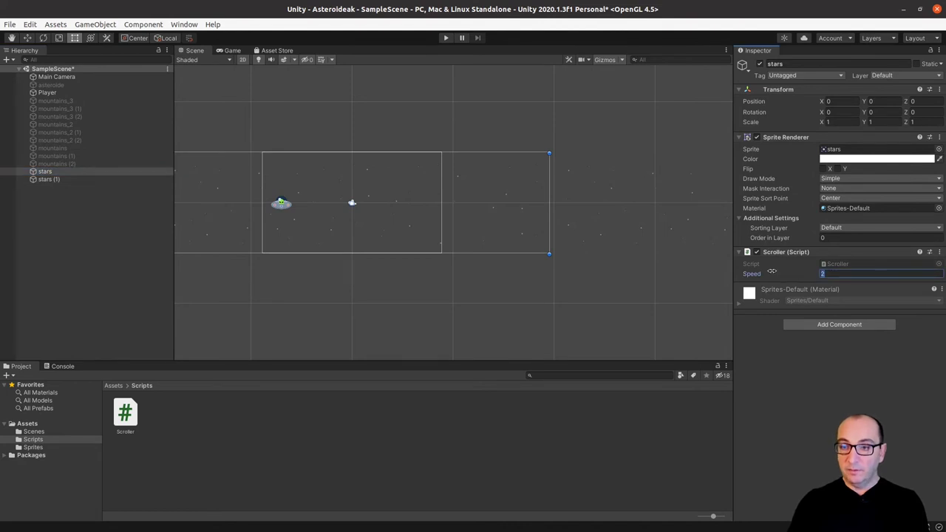
left_click(59, 186)
left_click(56, 180)
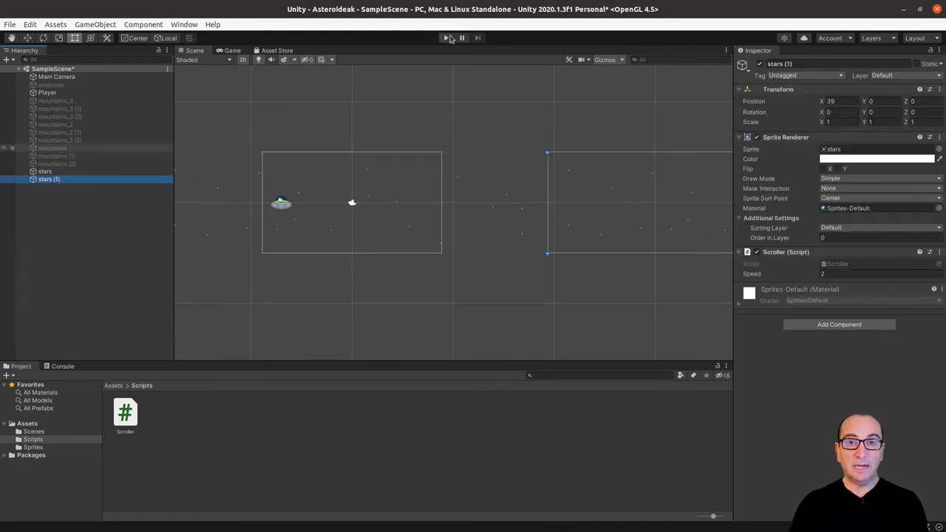
left_click(844, 275)
type("10")
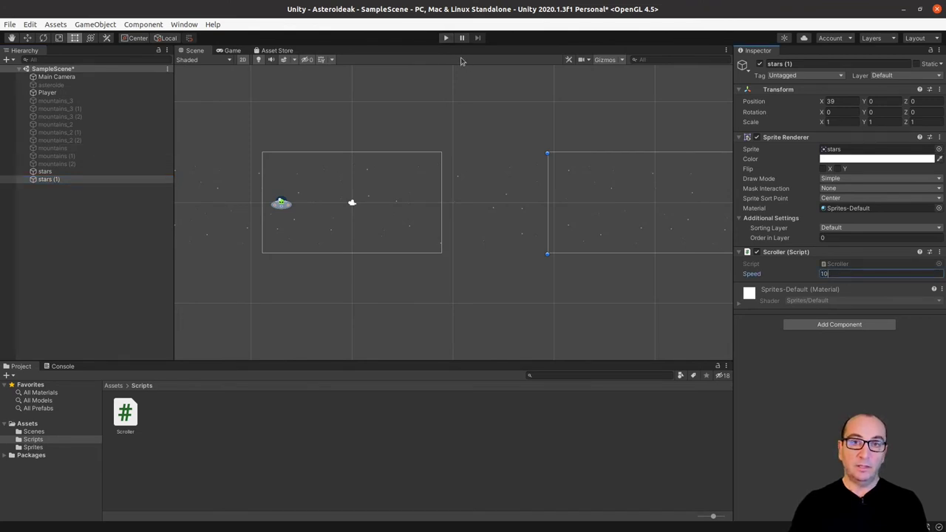
- Run the game, follow the stars scrolling away in Scene view, then stop
left_click(445, 37)
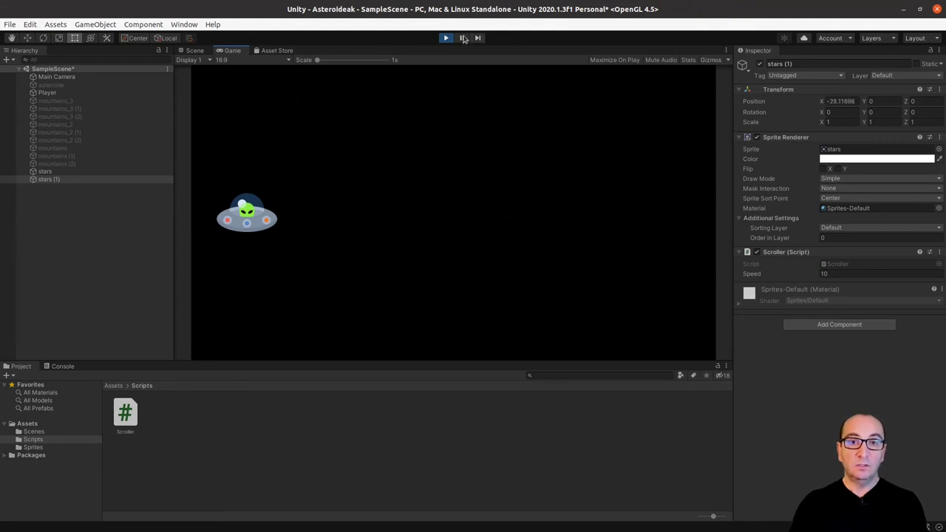
left_click(195, 50)
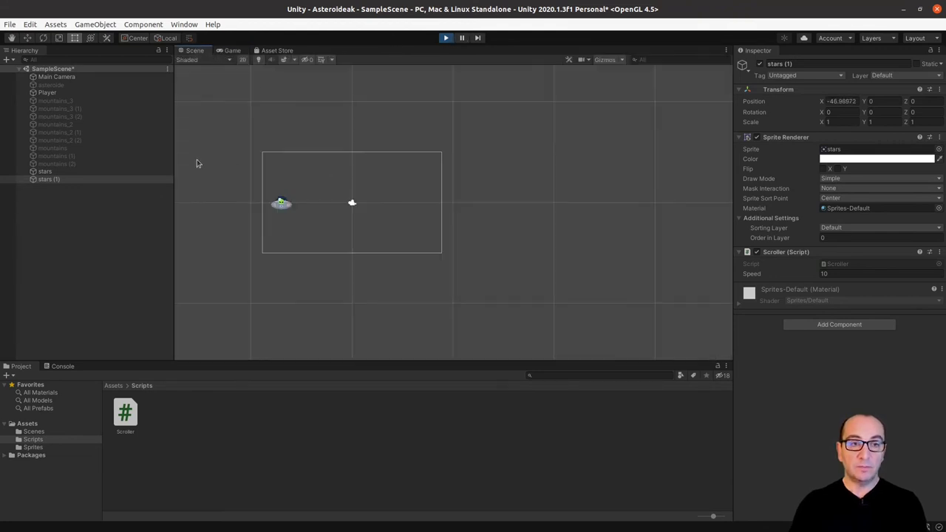
key("f")
scroll(434, 215, "down", 1)
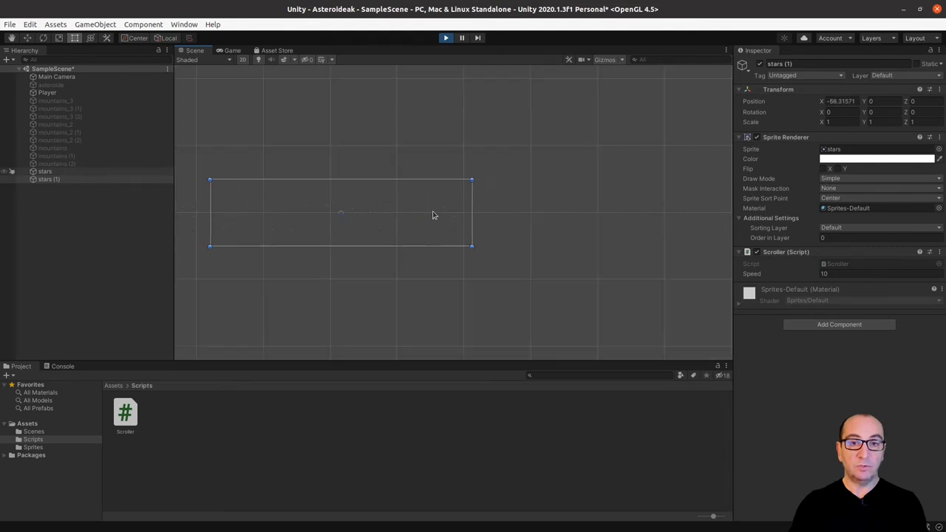
scroll(438, 225, "down", 3)
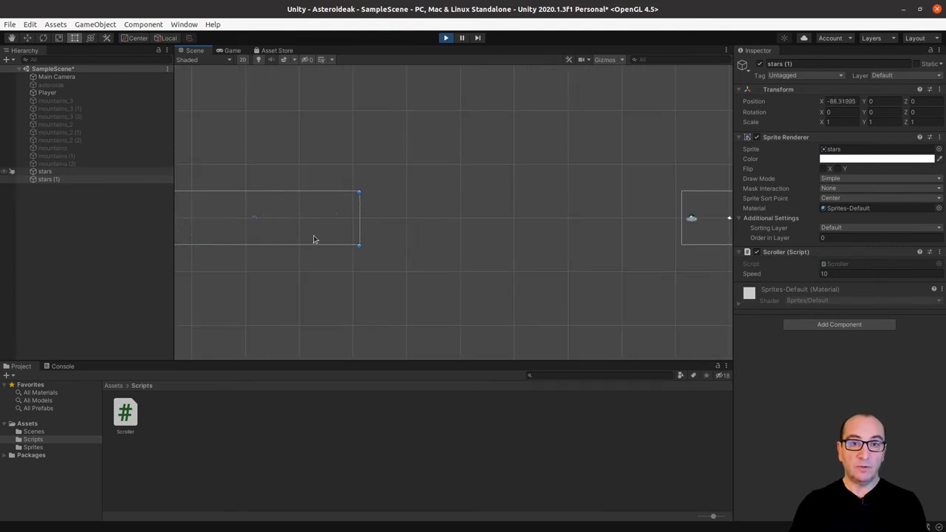
scroll(313, 238, "down", 1)
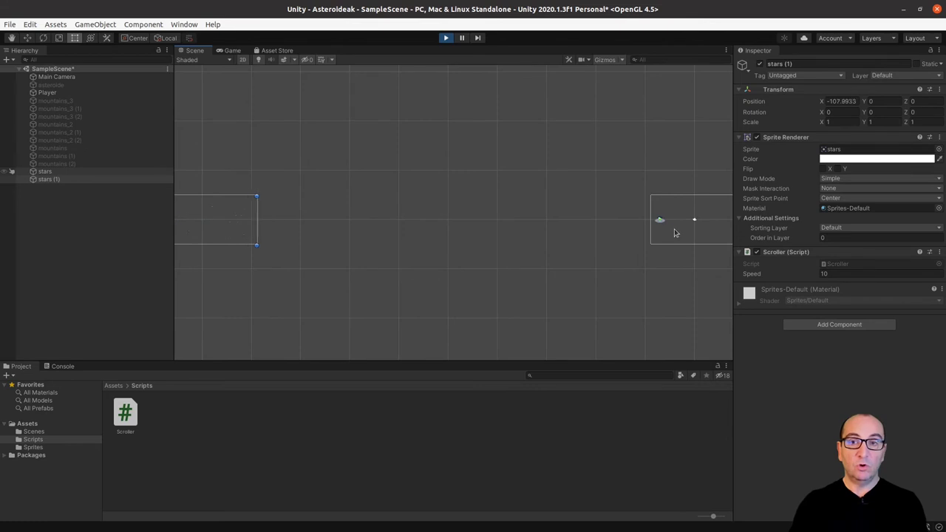
left_click(445, 38)
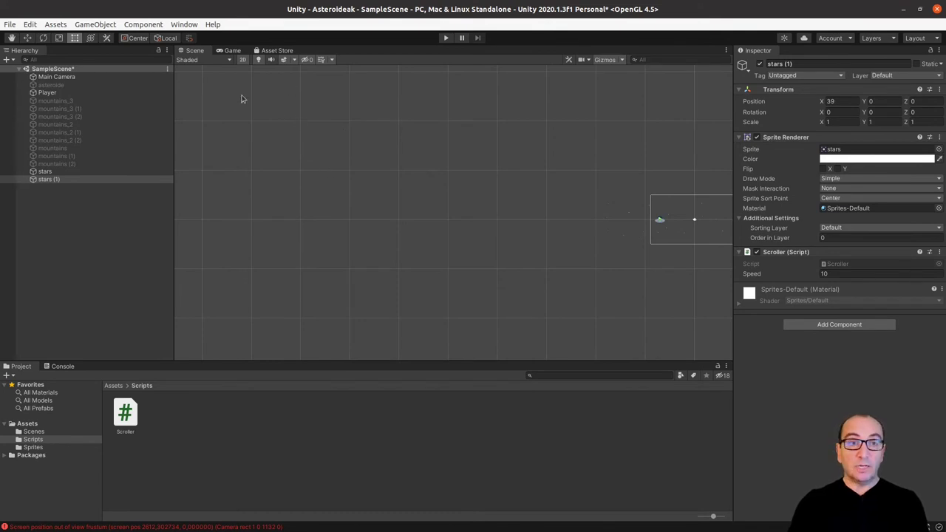
key("super")
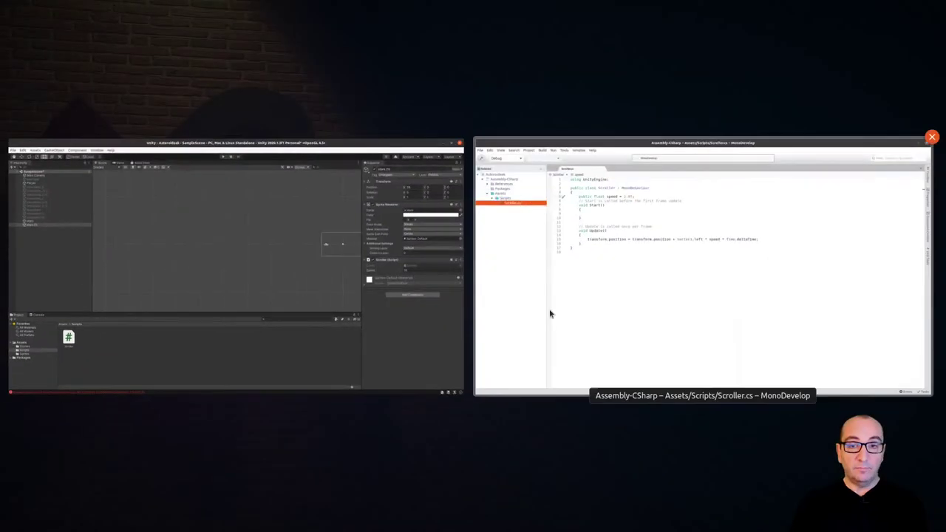
- Add 'private float _spriteLength;' and 'private float _endPosition;' below the speed field
left_click(548, 312)
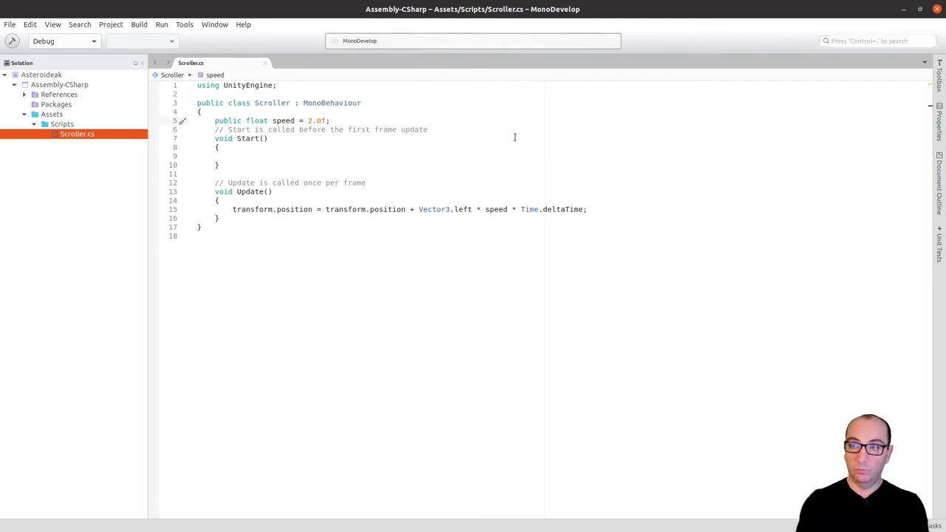
key("Return")
key("Return")
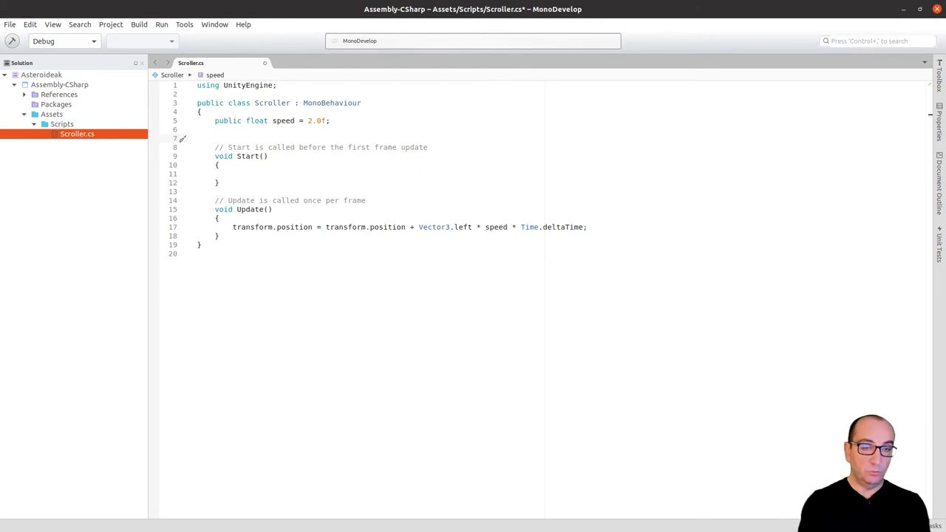
type("private flo")
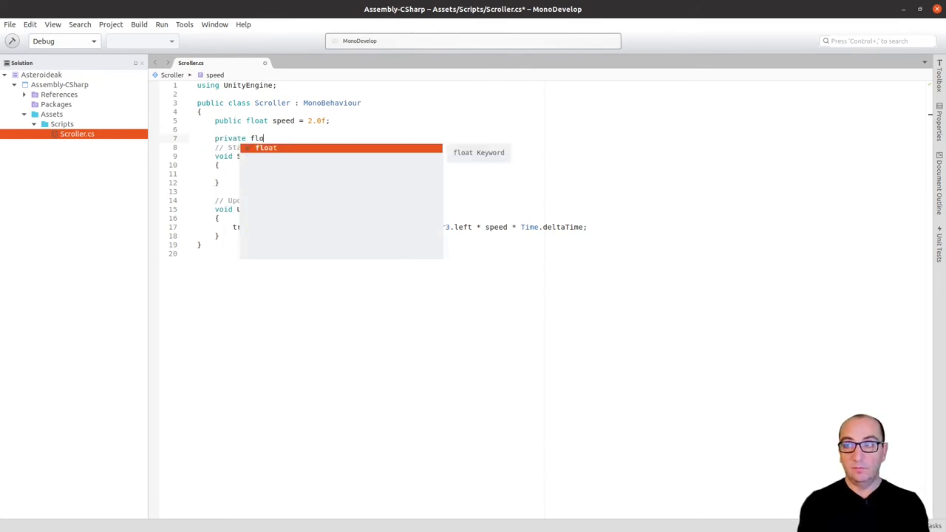
type("at _sprite")
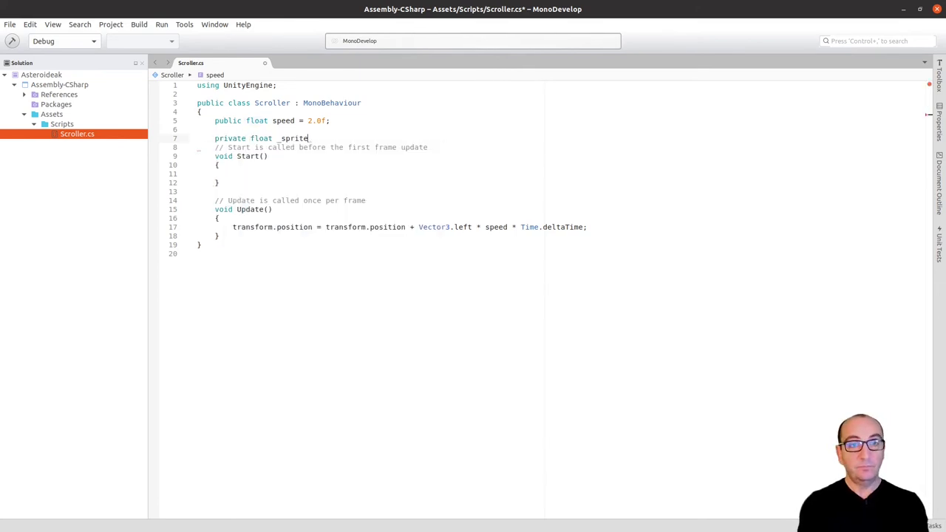
type("Leng")
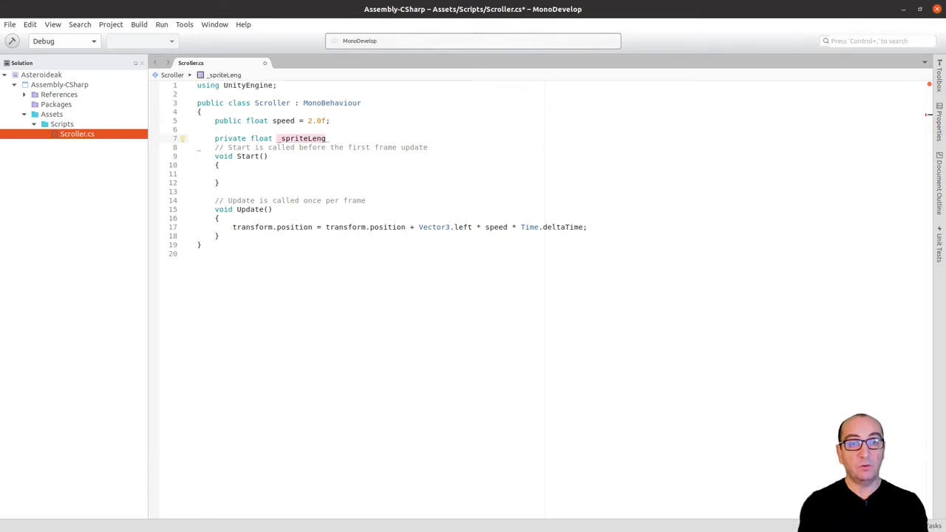
type("th;")
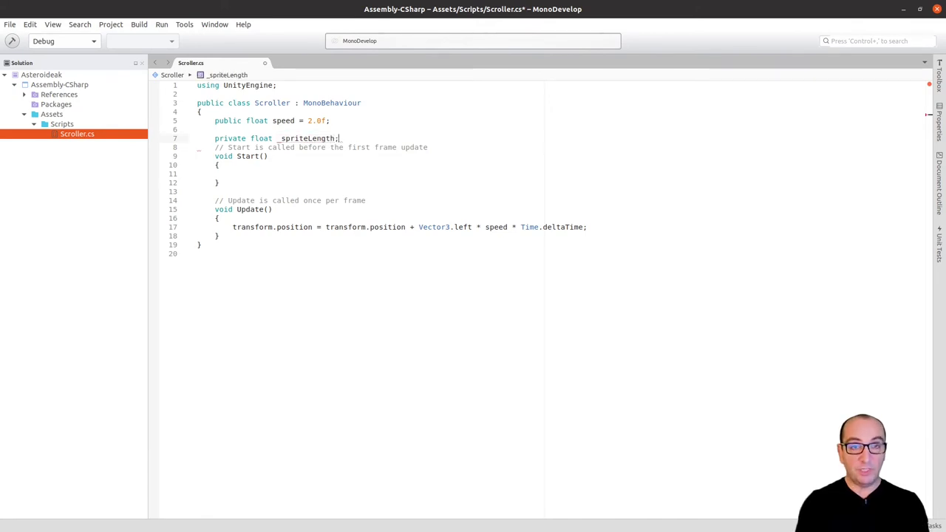
key("Return")
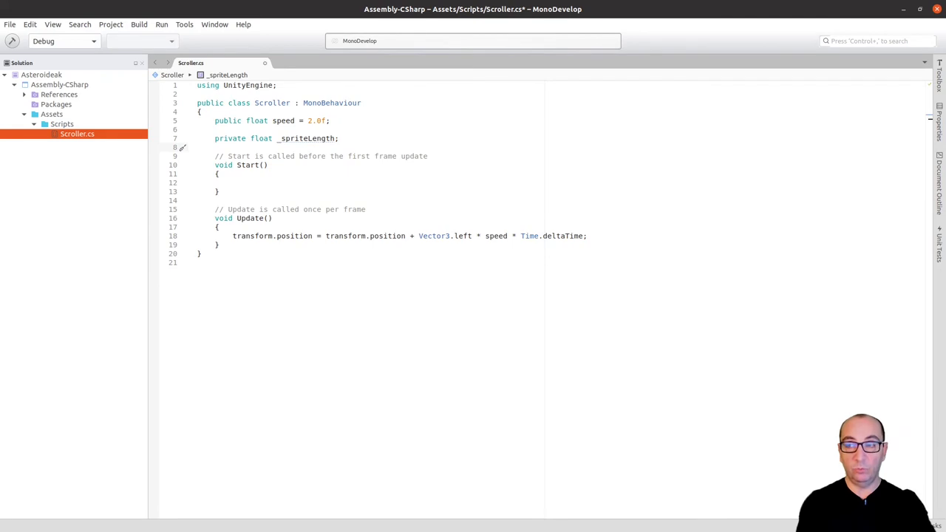
type("privat")
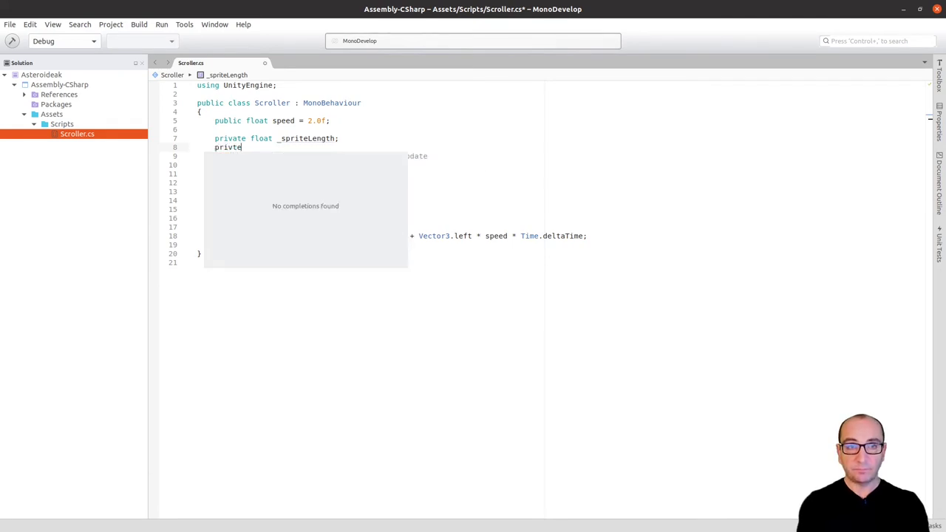
type("e ")
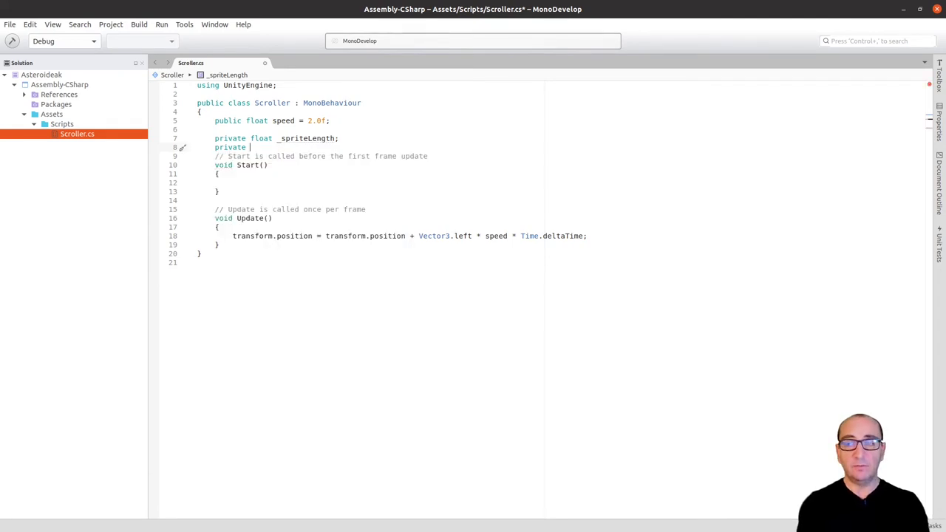
type("float _en")
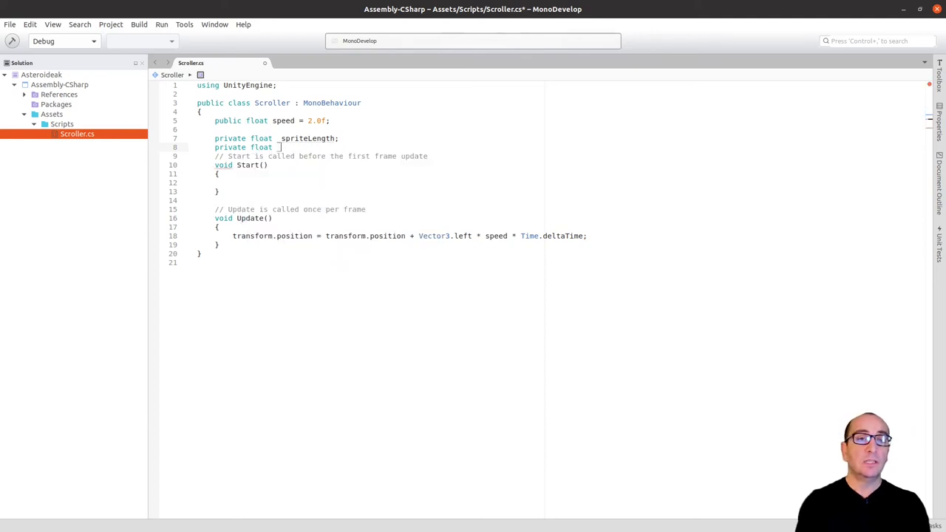
type("dop")
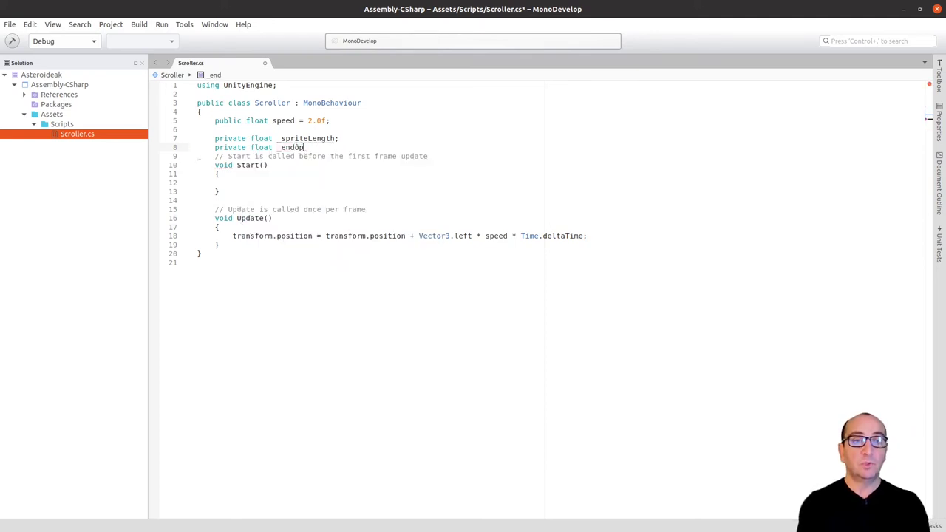
type("Positi")
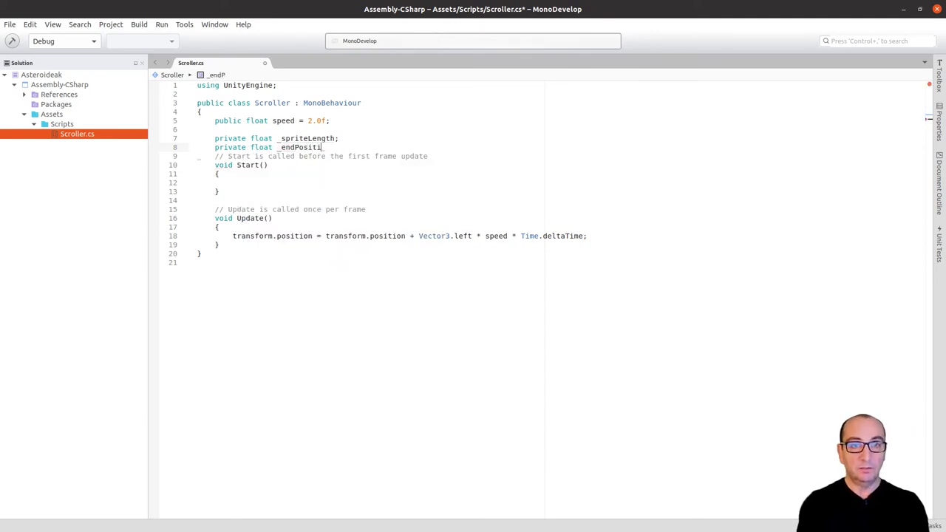
type("on;")
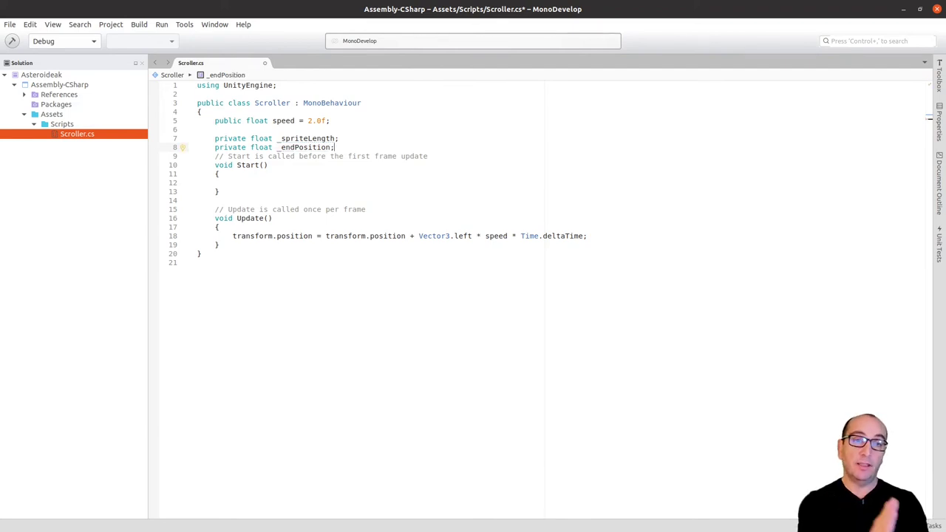
key("Down")
- Insert _spriteLength into Start() from the autocomplete suggestions
key("Down")
key("Down")
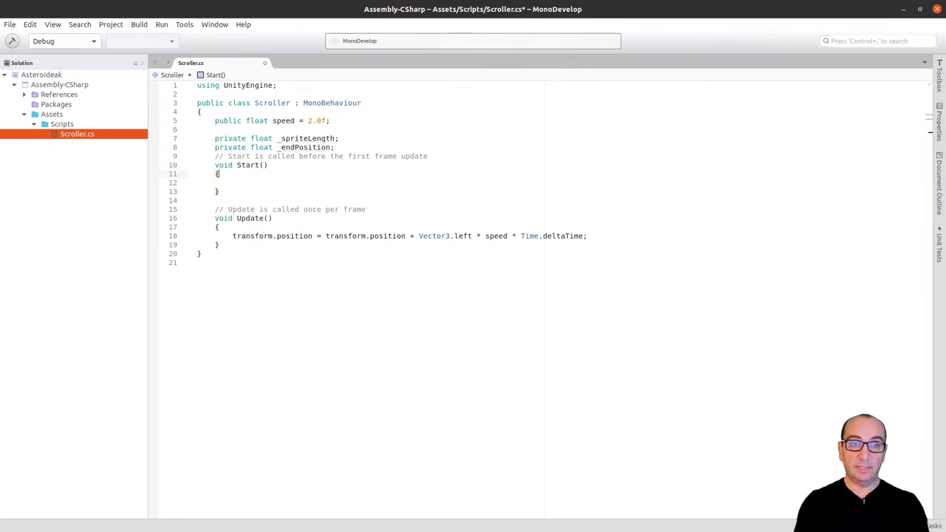
key("Down")
type("_")
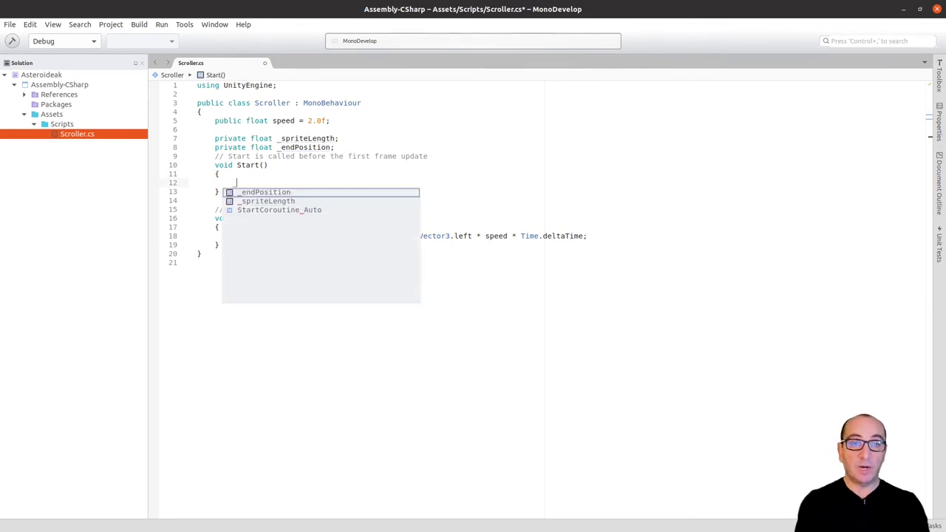
key("Down")
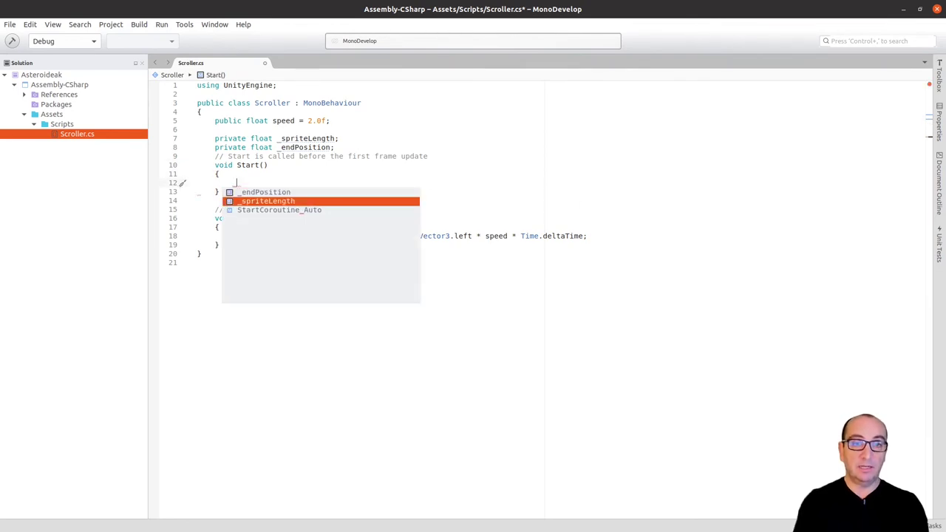
key("Return")
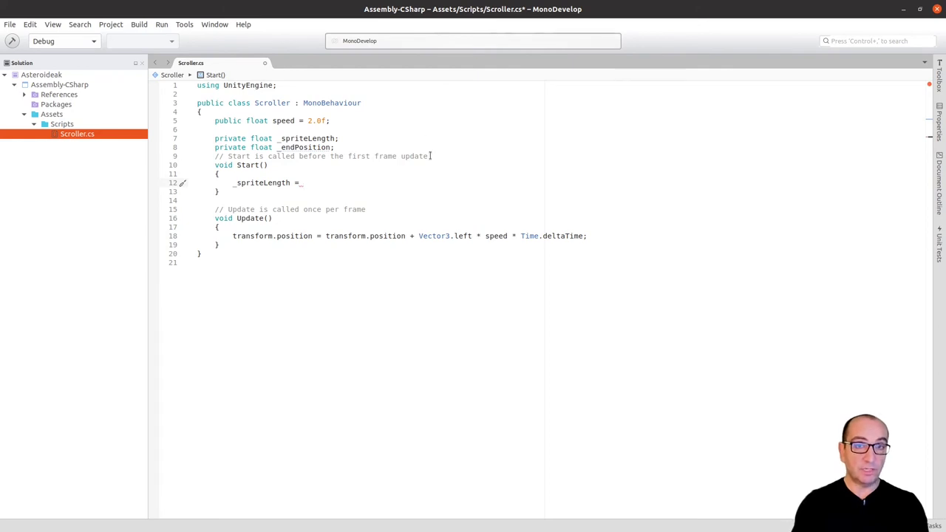
- Delete the comment line above Start()
left_click_drag(428, 156, 428, 147)
key("BackSpace")
key("Down")
key("Down")
key("Down")
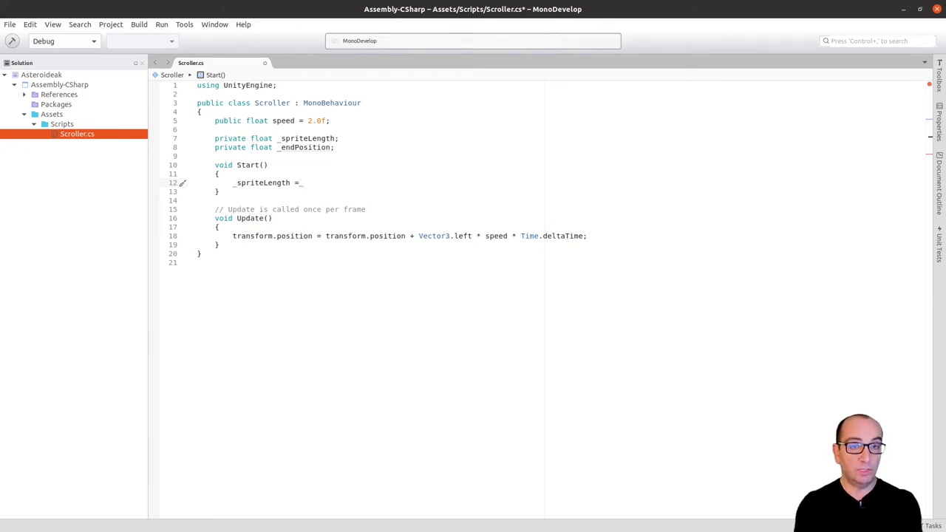
- Write GetComponent<SpriteRenderer>().sprite.rect.size.x / as the _spriteLength value
type("Get")
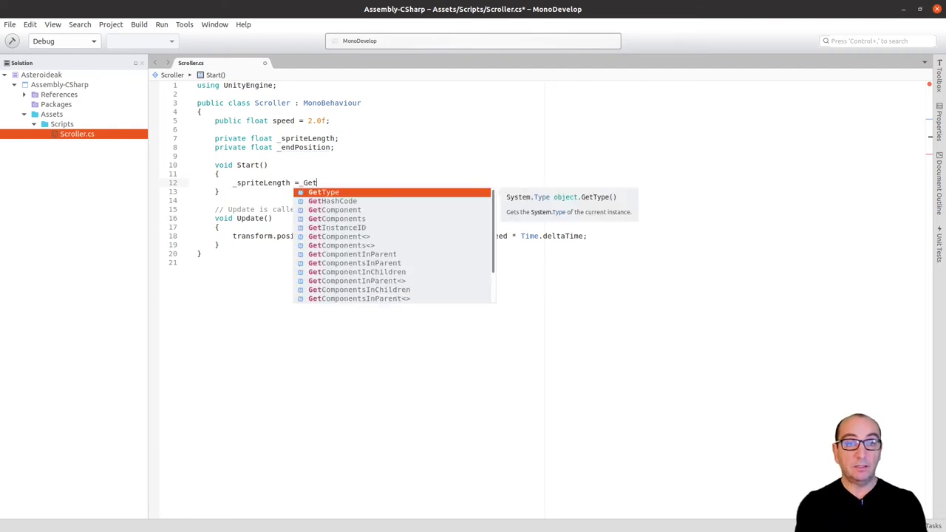
type("Com")
key("Return")
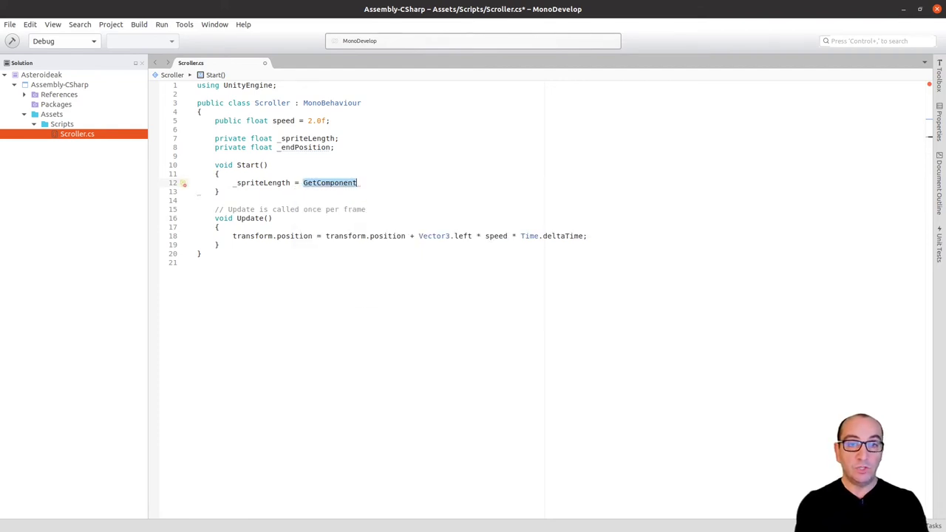
type("<")
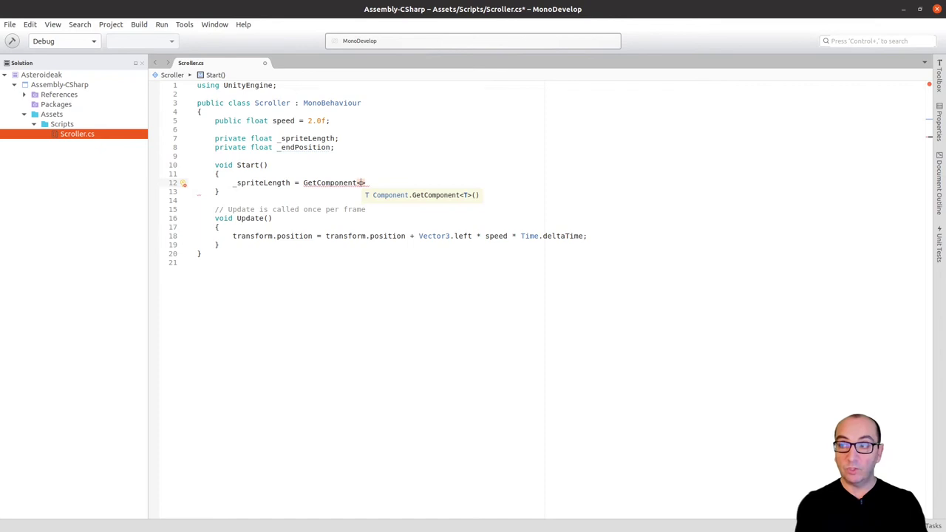
type("Spri")
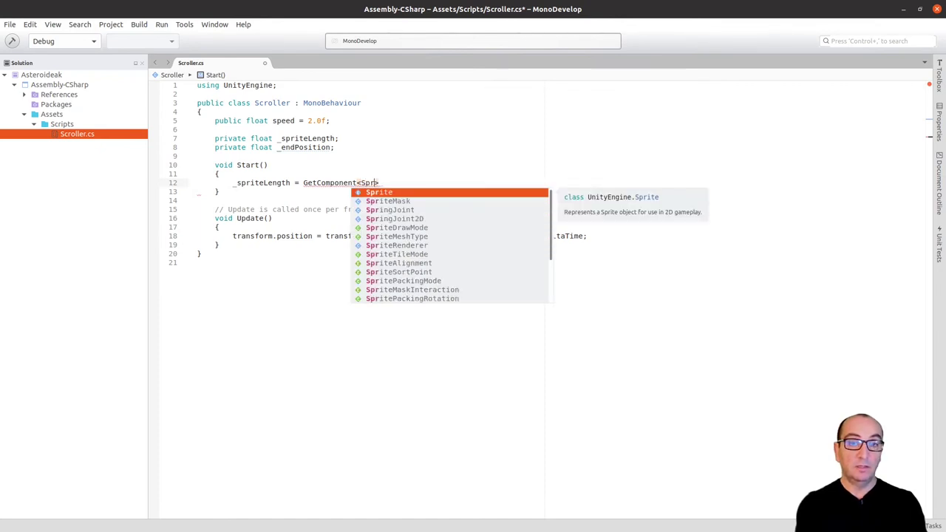
type("teRe")
key("Return")
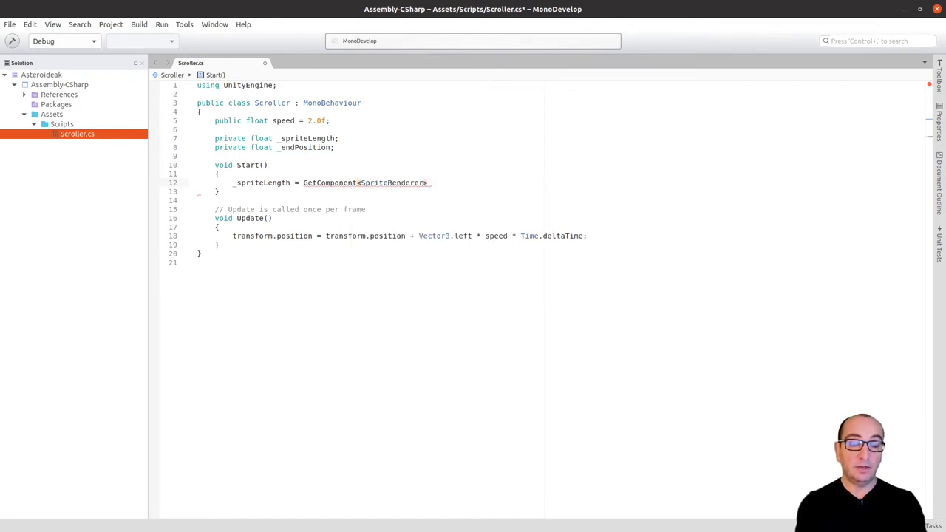
key("Return")
type("()")
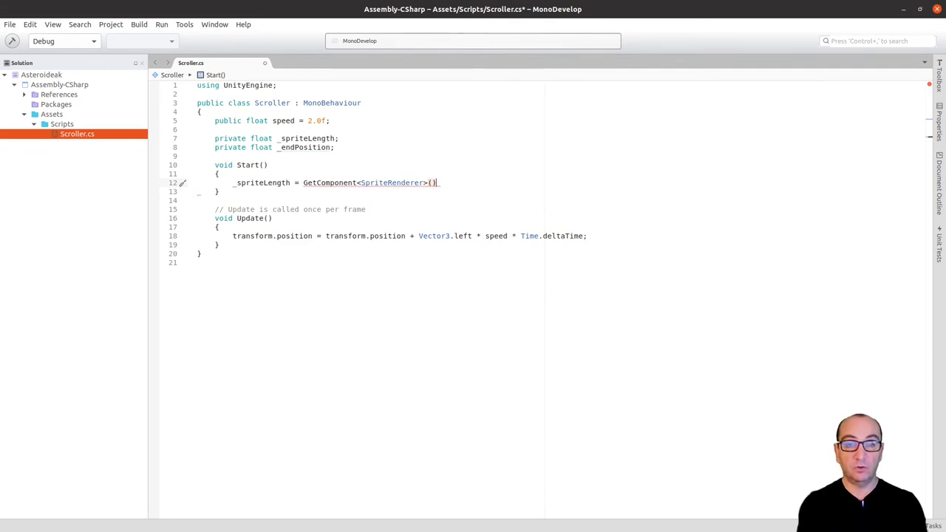
type(".")
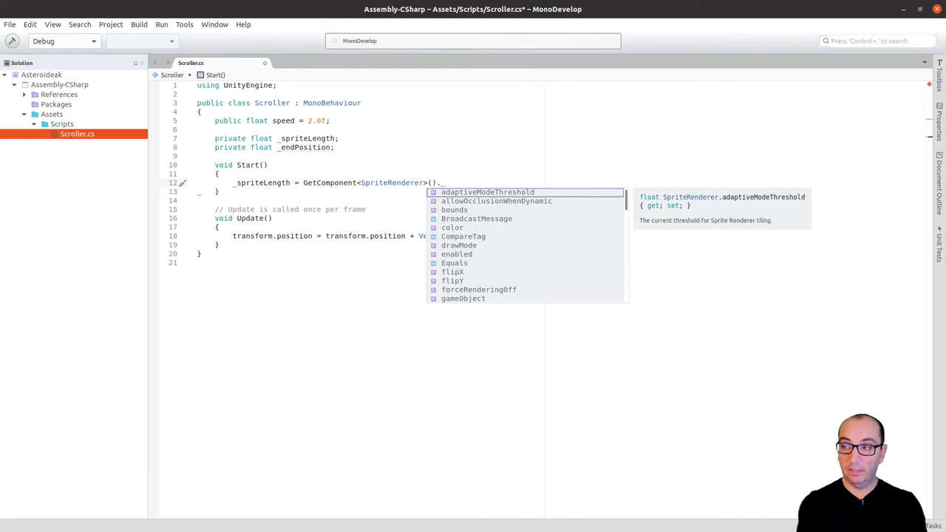
type("spri")
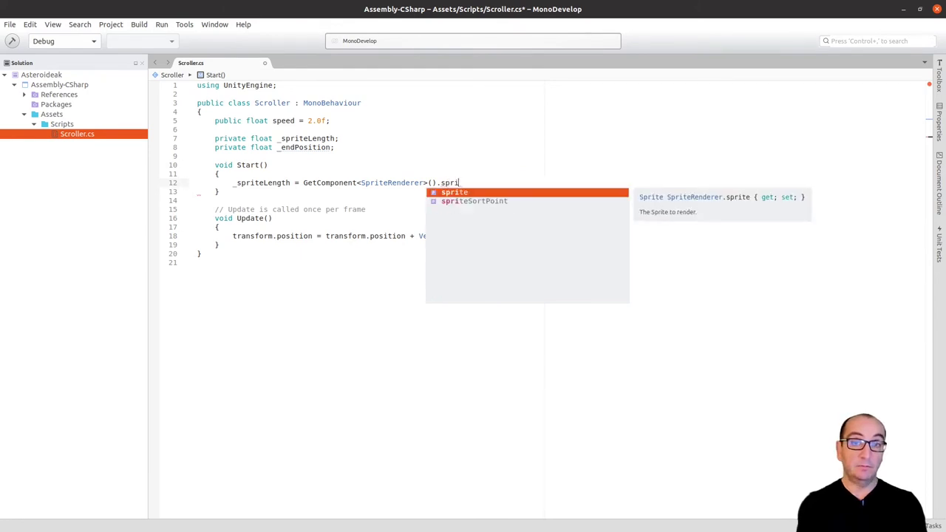
key("Return")
type(".")
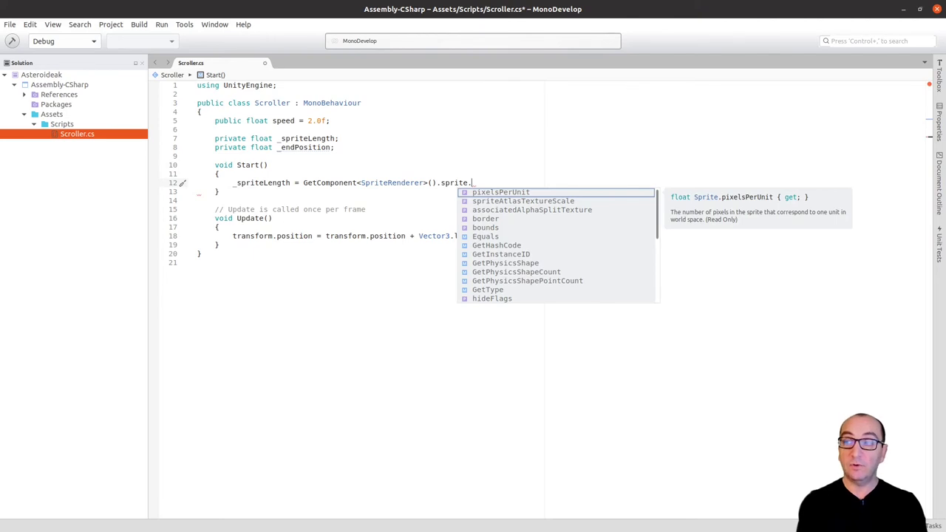
type("re")
key("Return")
type(".")
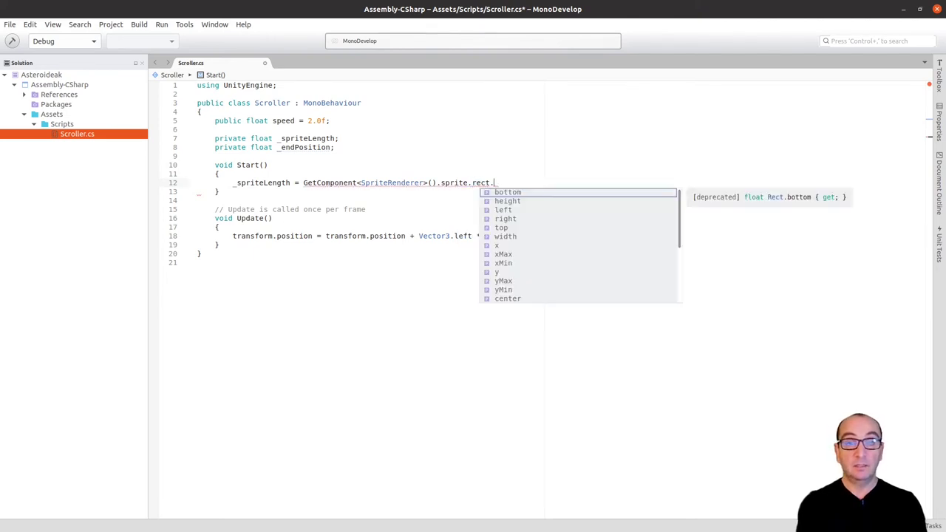
type("si")
key("Return")
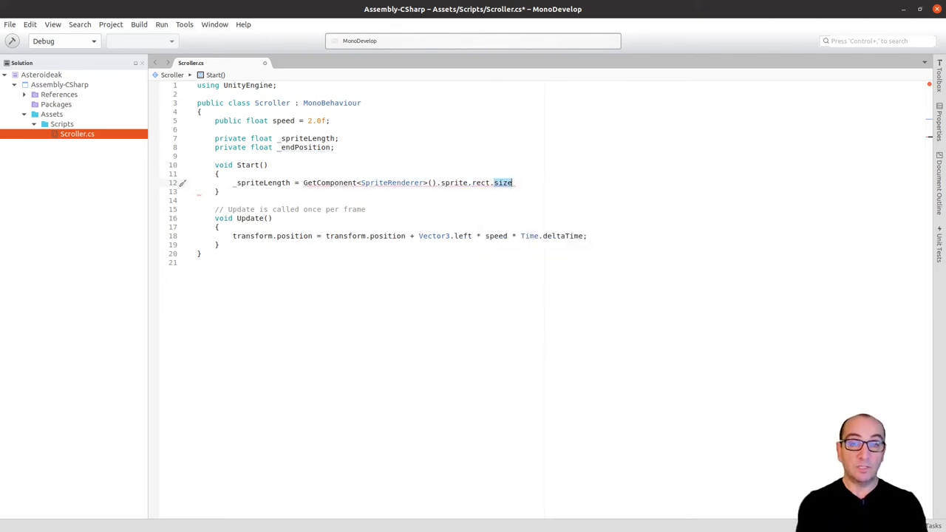
type(".")
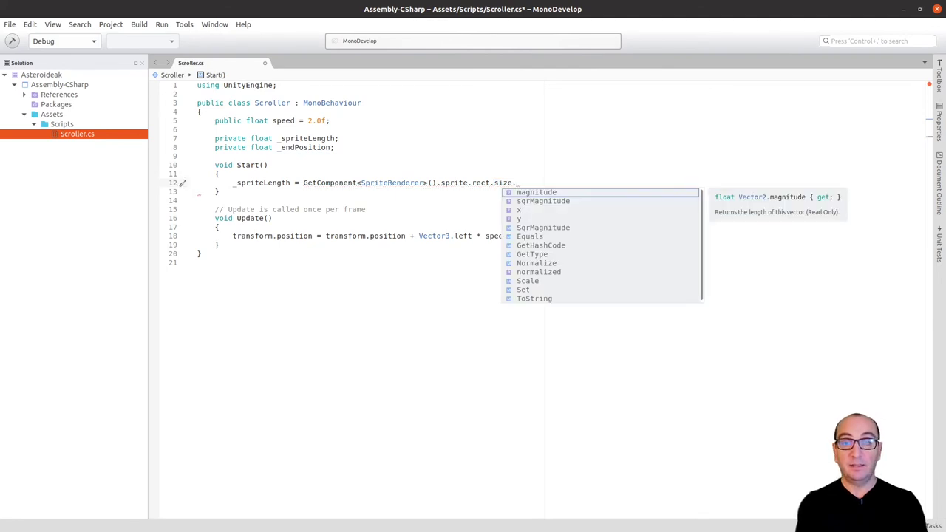
type("x")
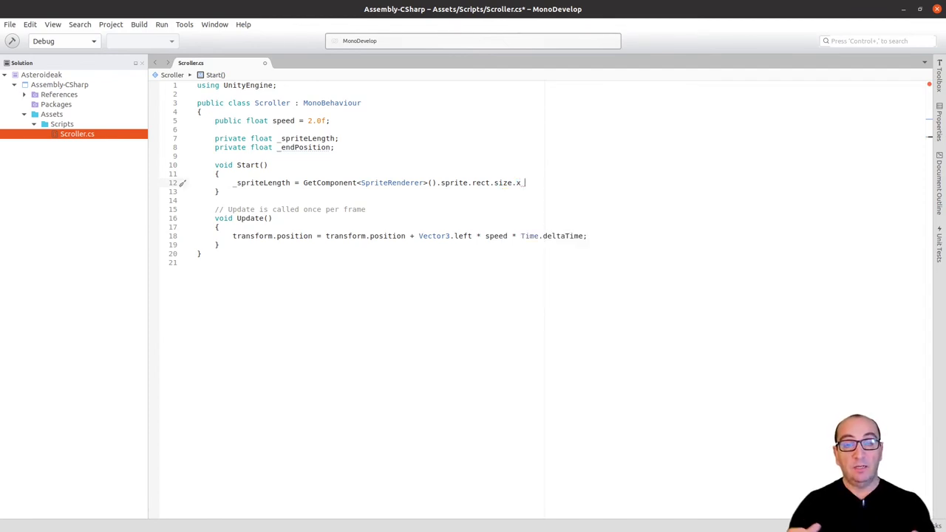
type(" /")
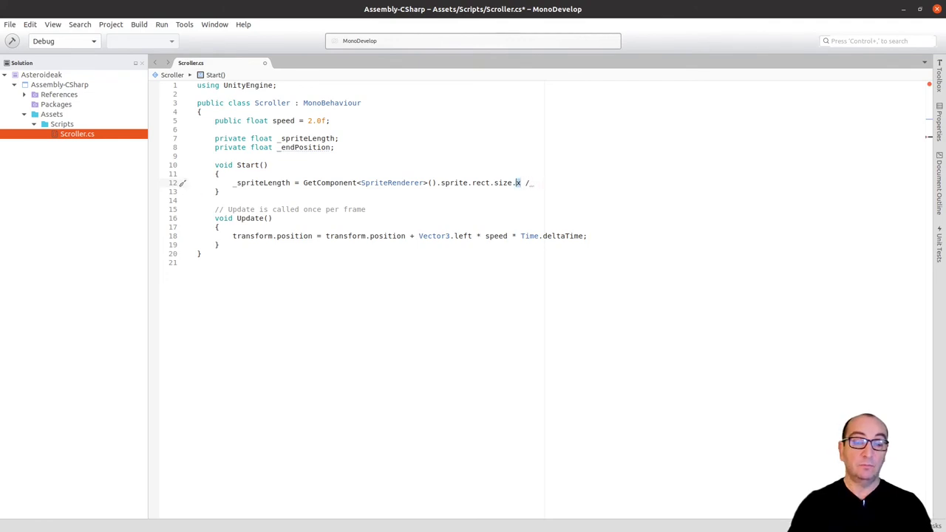
- Reuse the sprite lookup after the division, ending with .pixelsPerUnit;
double_click(489, 183)
left_click_drag(467, 183, 303, 183)
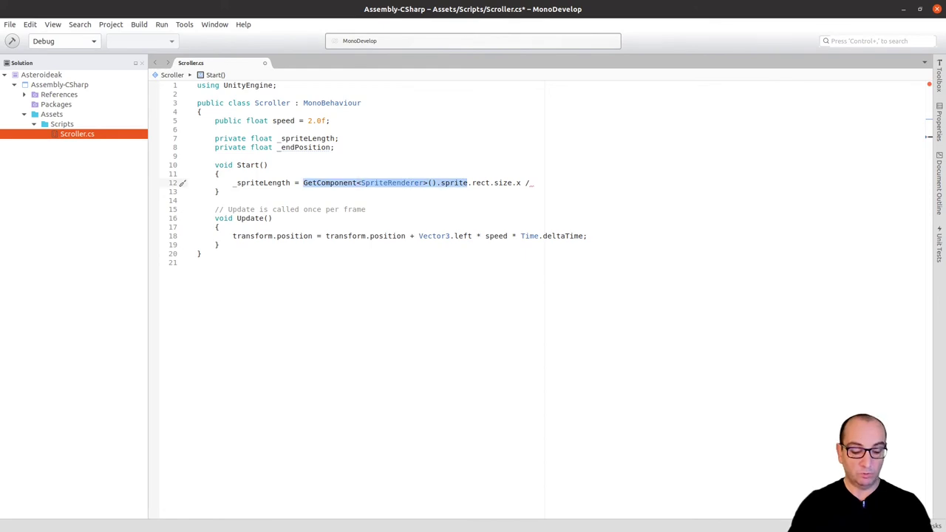
key("ctrl+c")
key("End")
key("ctrl+v")
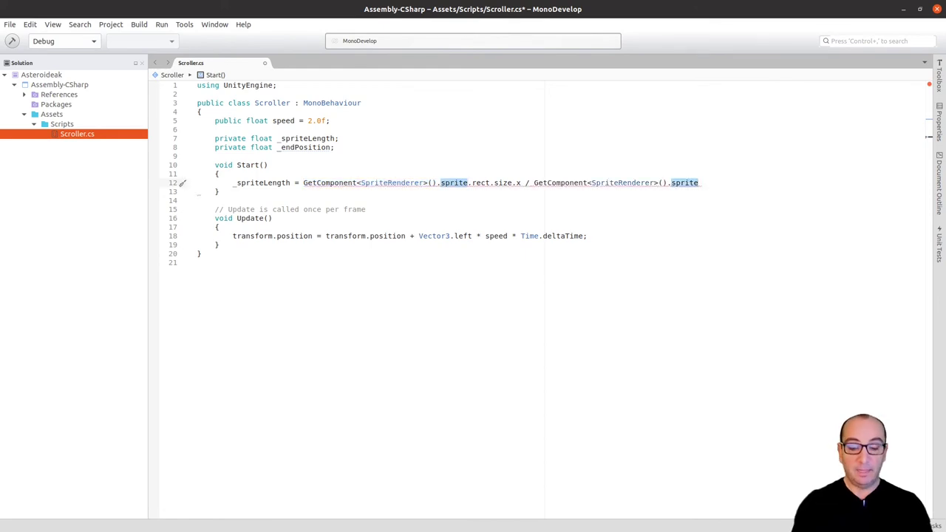
type(".")
key("Return")
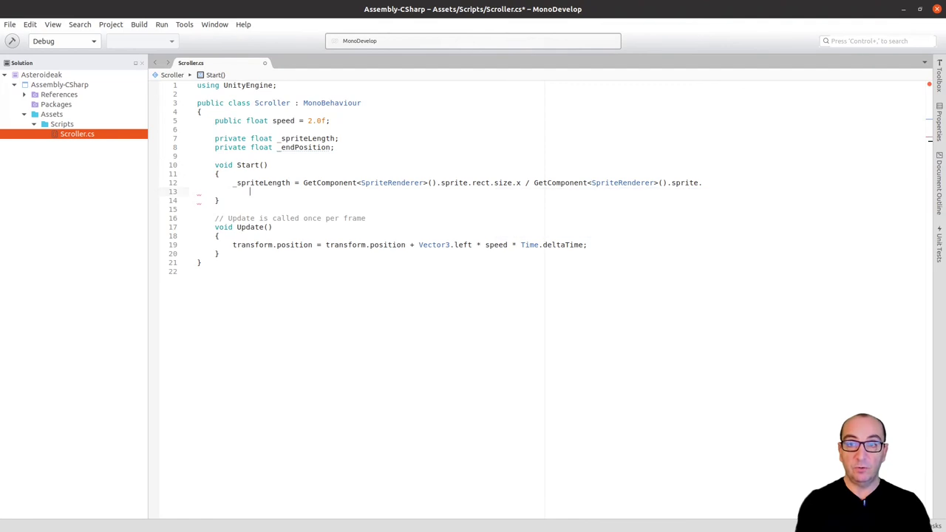
key("BackSpace")
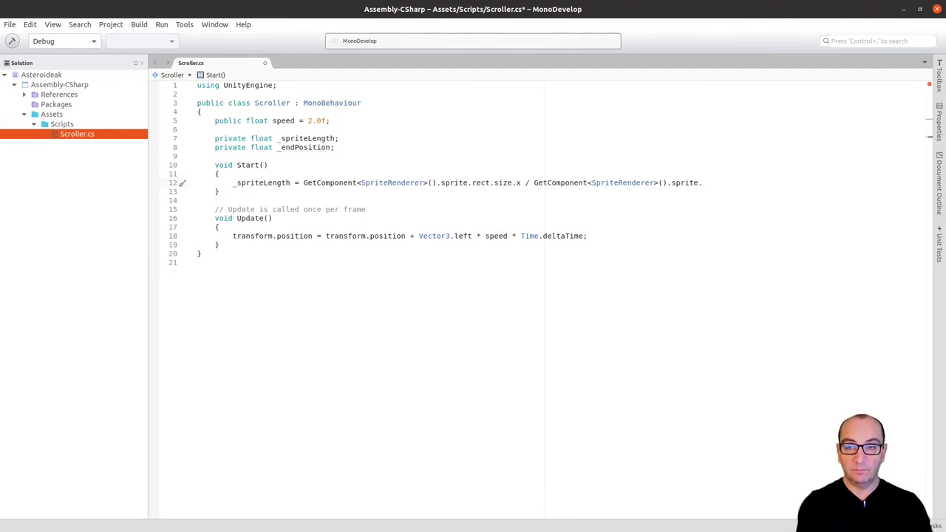
type("pi")
key("Return")
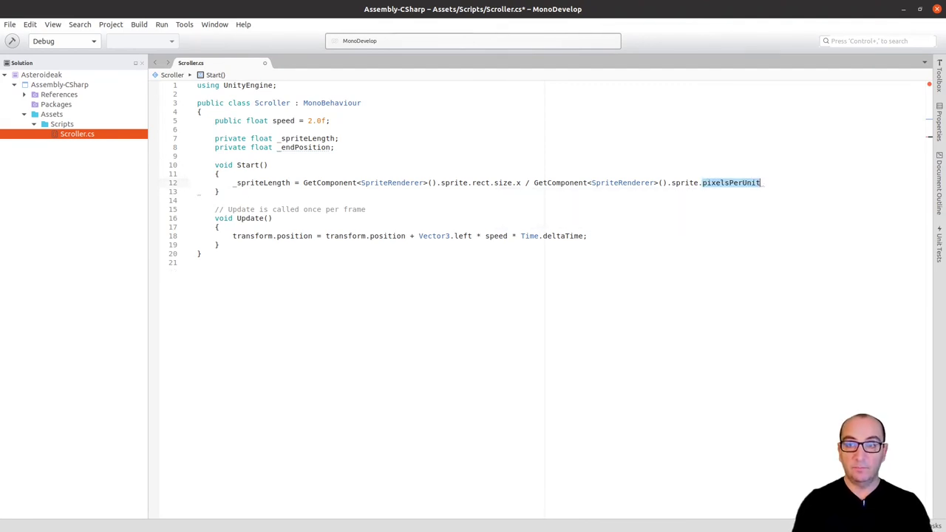
type(";")
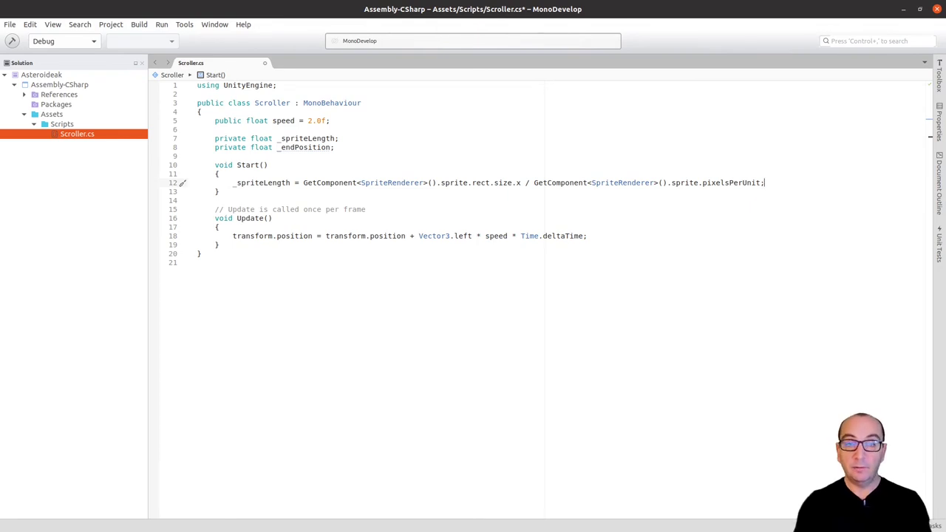
- On a new line in Start(), write _endPosition = camWidth / 2.0f + _spriteLength / 2.0;
key("Return")
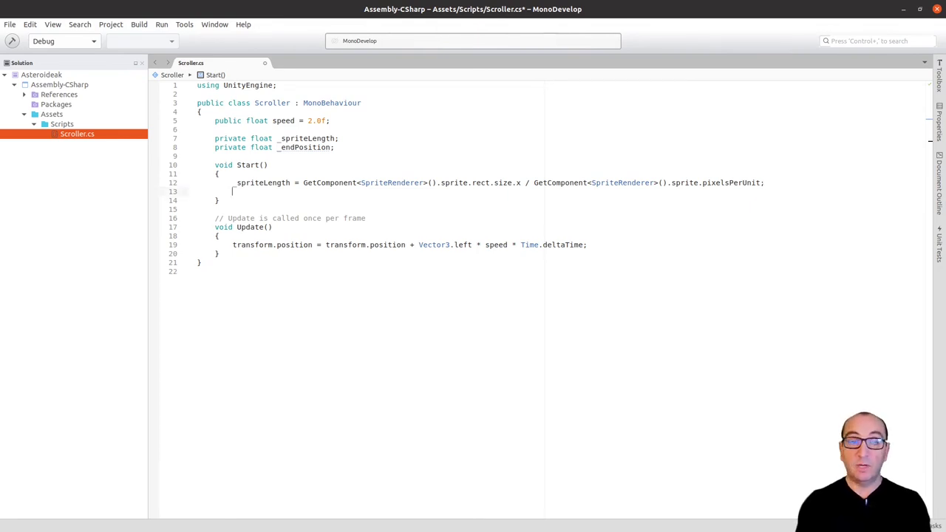
type("_en")
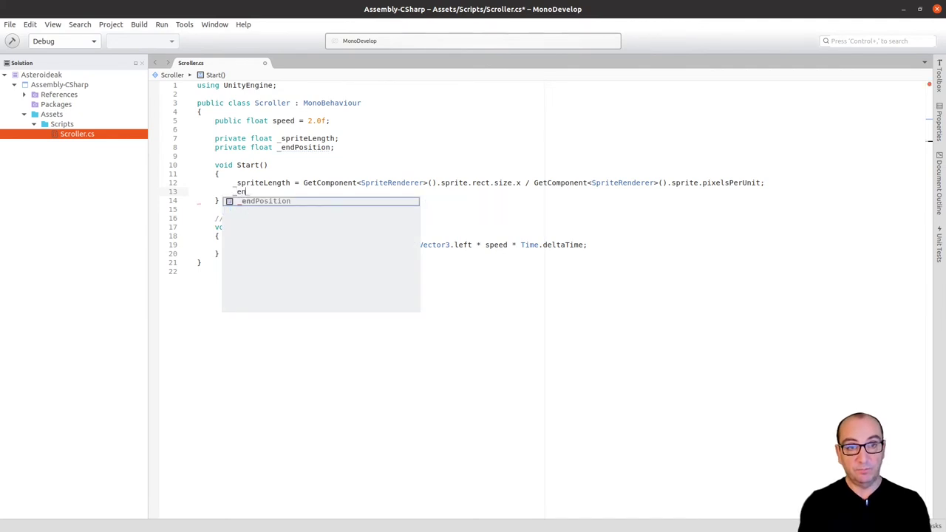
key("Return")
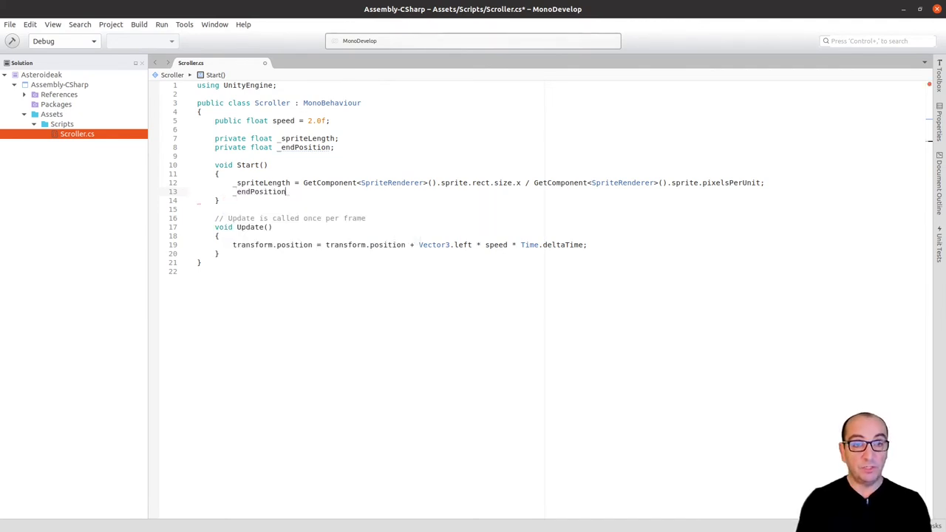
type(" =")
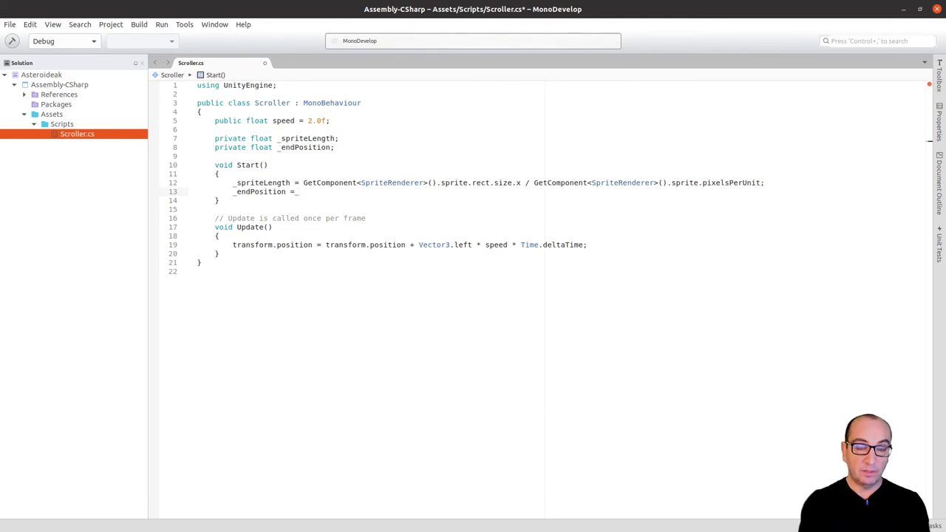
type("c")
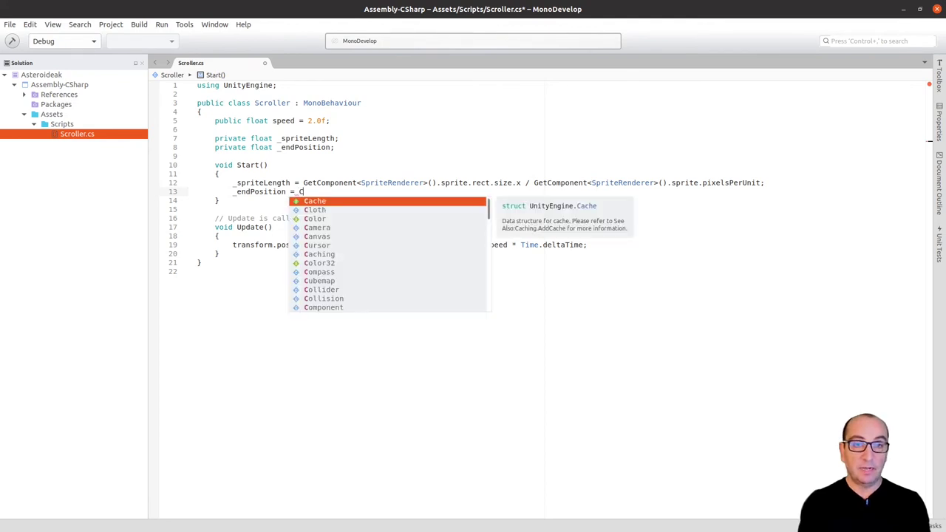
type("amWid")
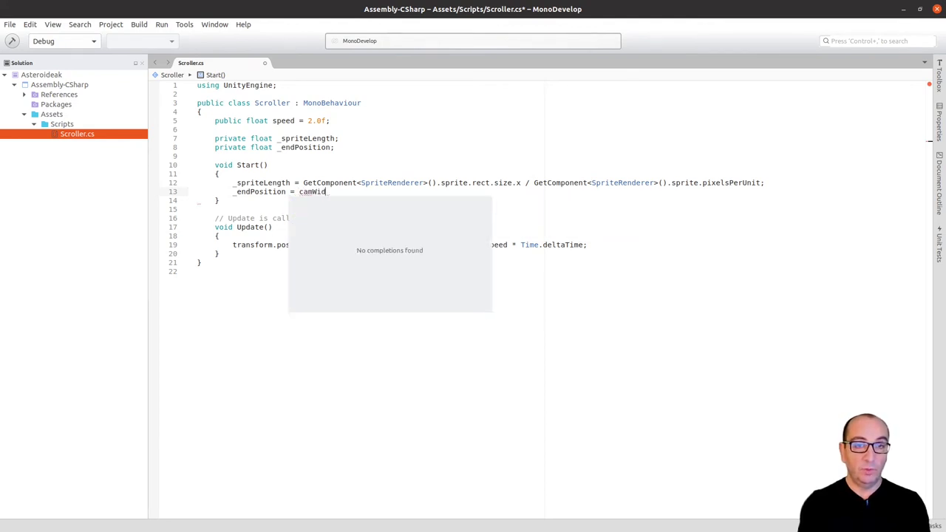
type("th")
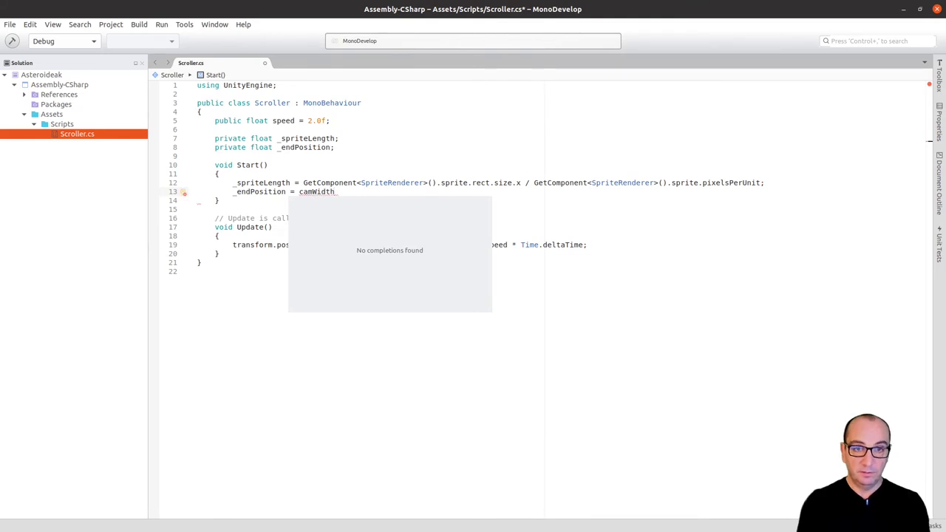
type(" / 2")
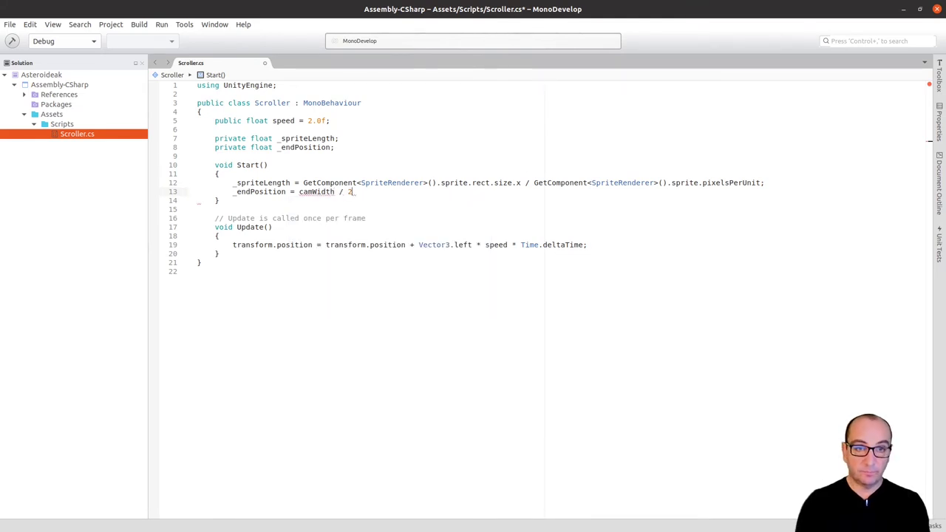
type(".0f")
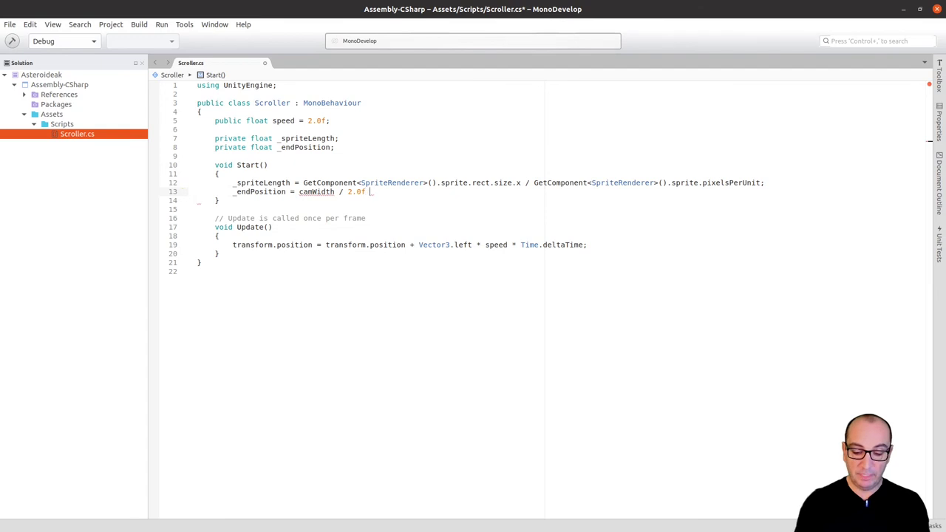
type(" + _")
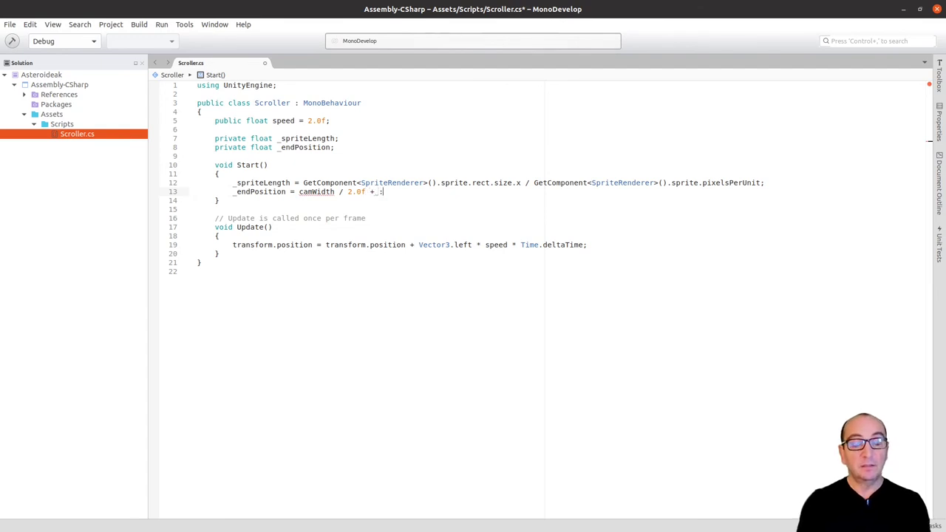
type("s")
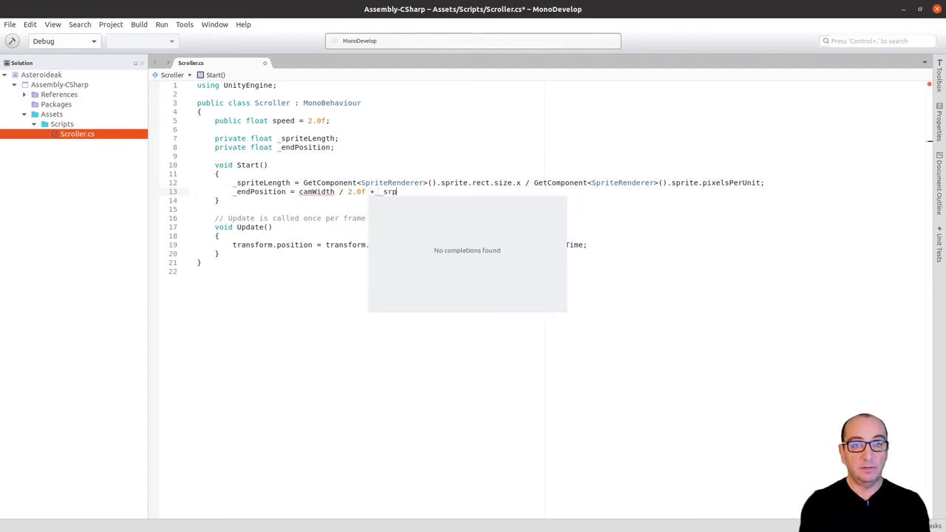
type("pri")
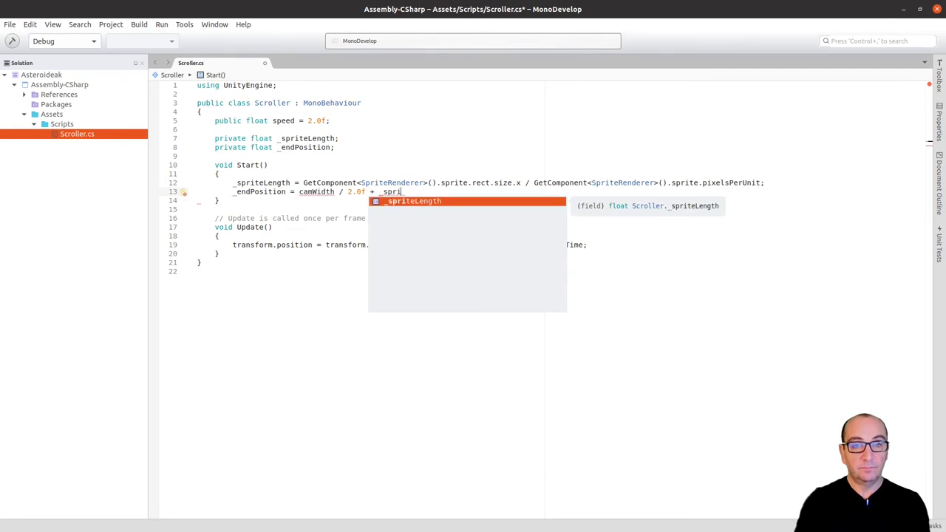
key("Return")
type("/ 2")
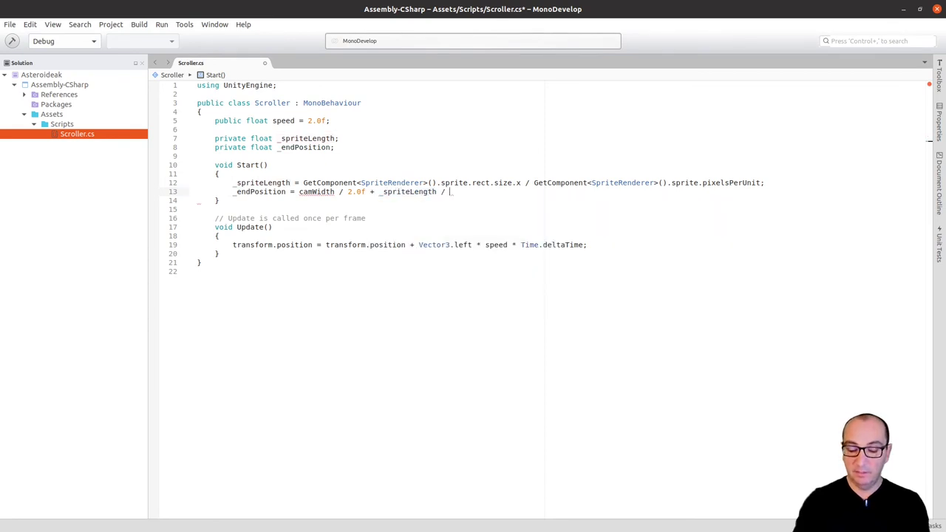
type(".0;")
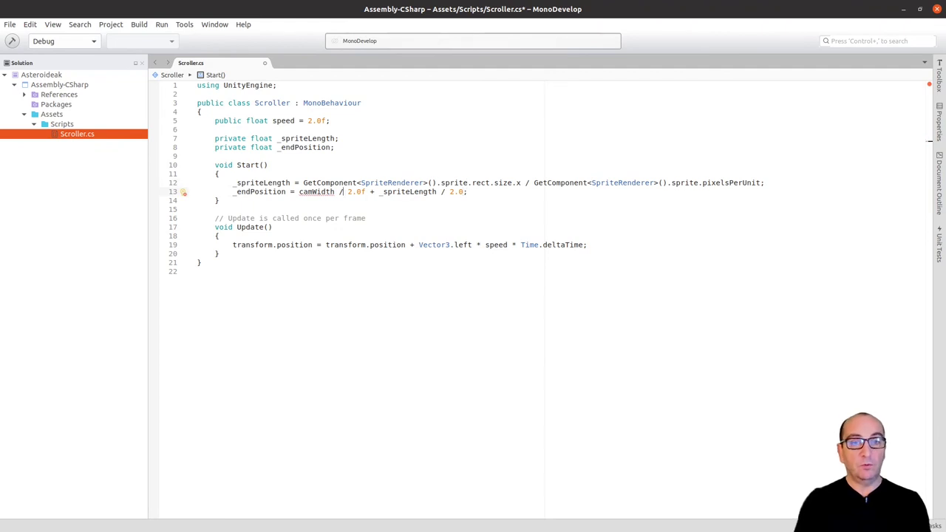
left_click(353, 182)
- Above the _endPosition line, declare float camHeigh = Camera.main.orthographicSize * 2.0f;
key("End")
key("Return")
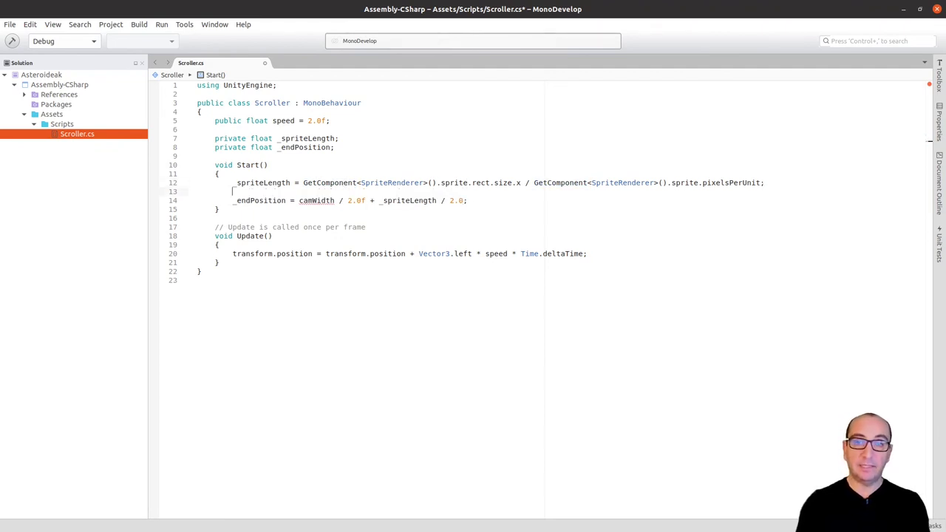
key("Return")
key("Up")
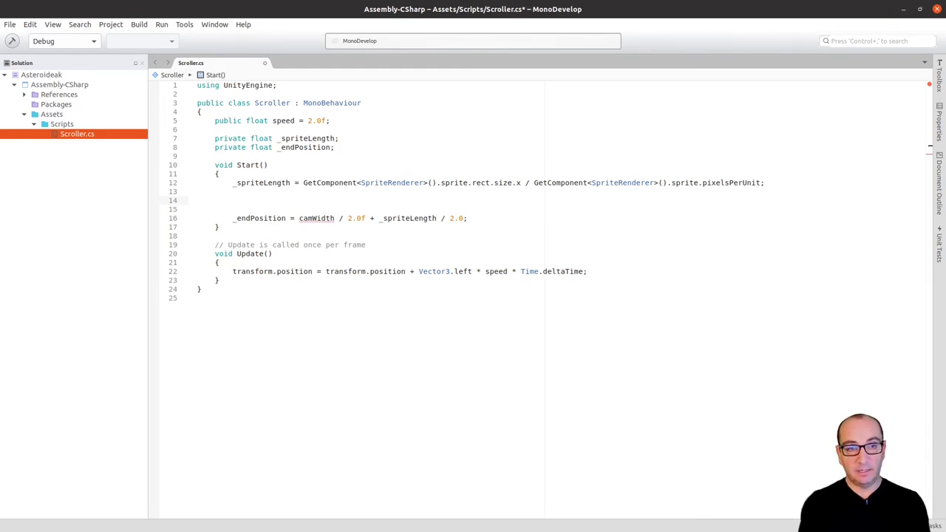
type("flo")
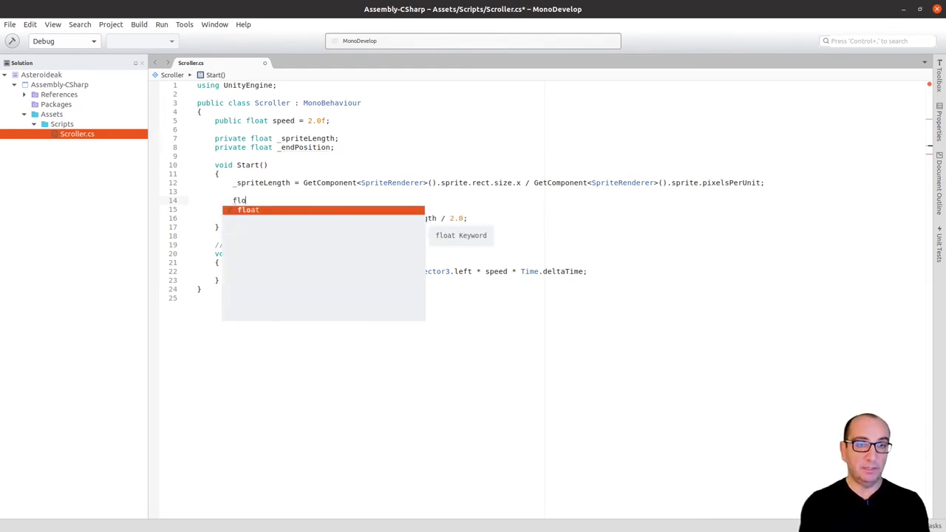
type("at")
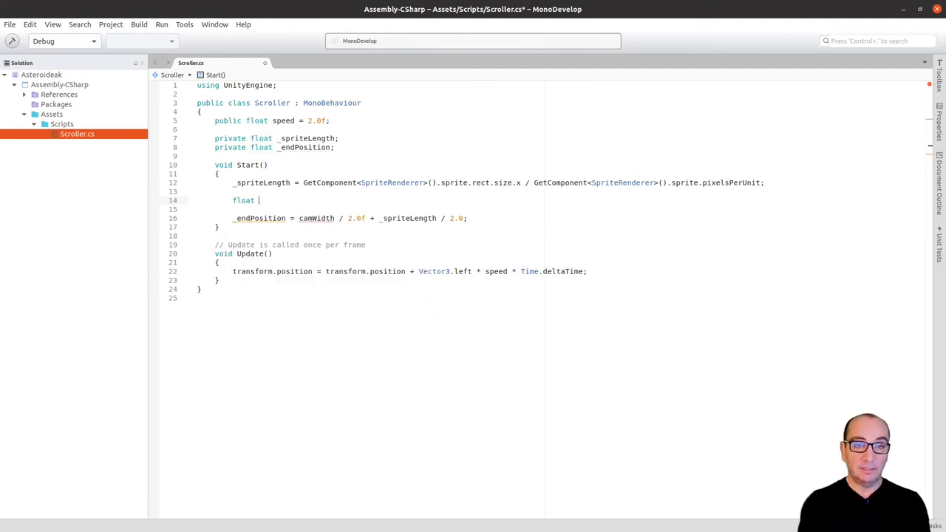
type(" camH")
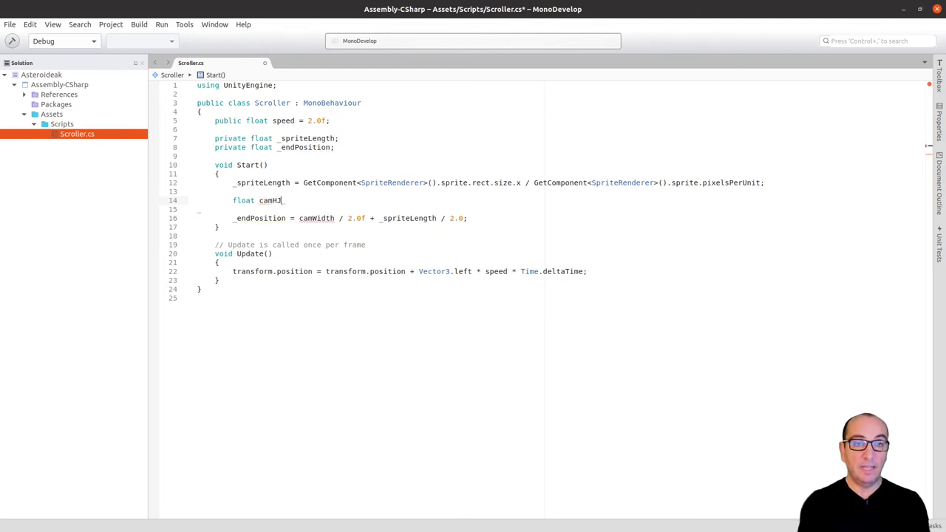
type("eig")
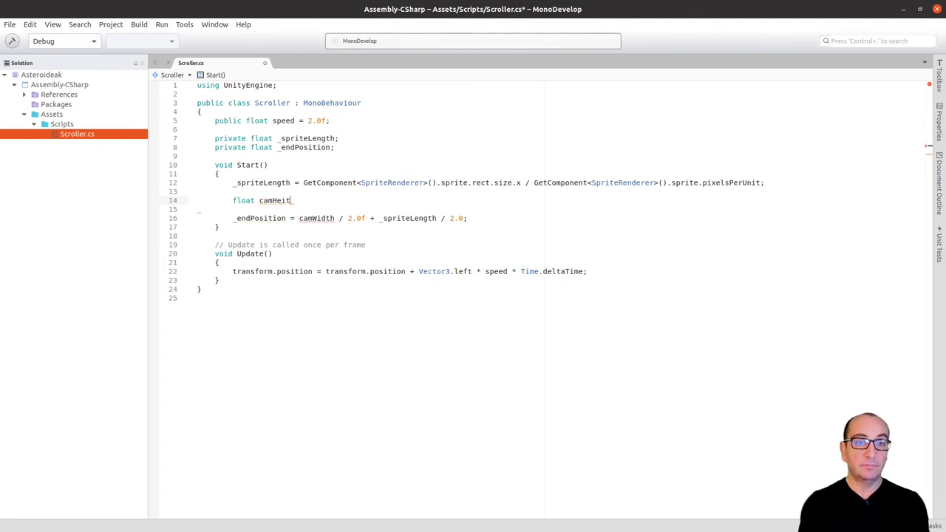
type("h = ")
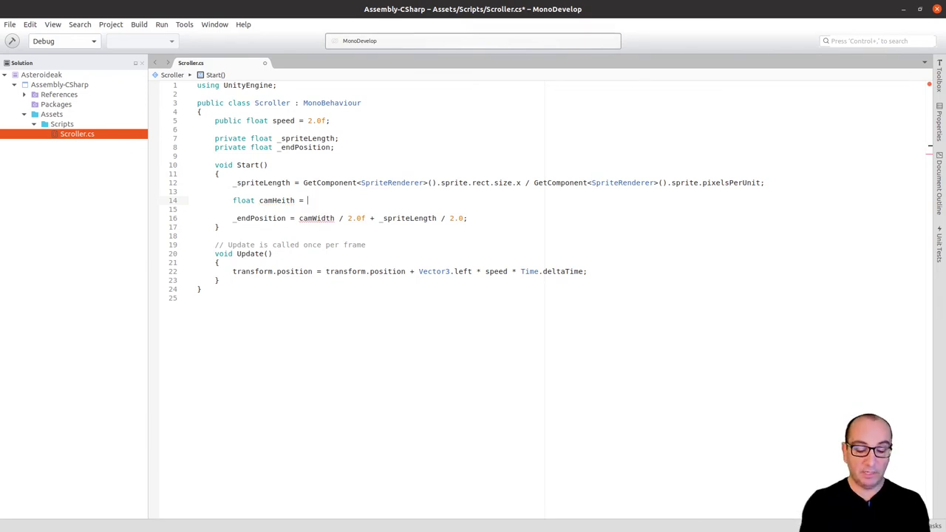
type("Came")
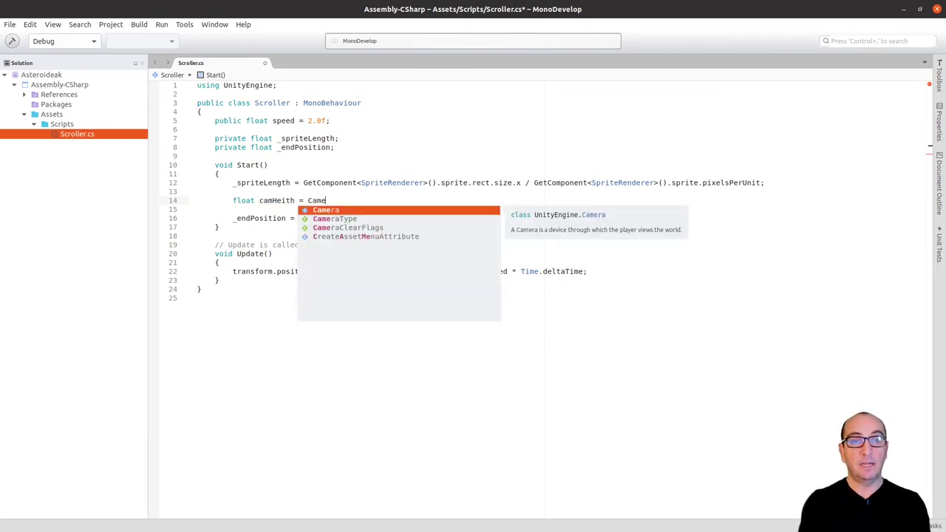
type("ra")
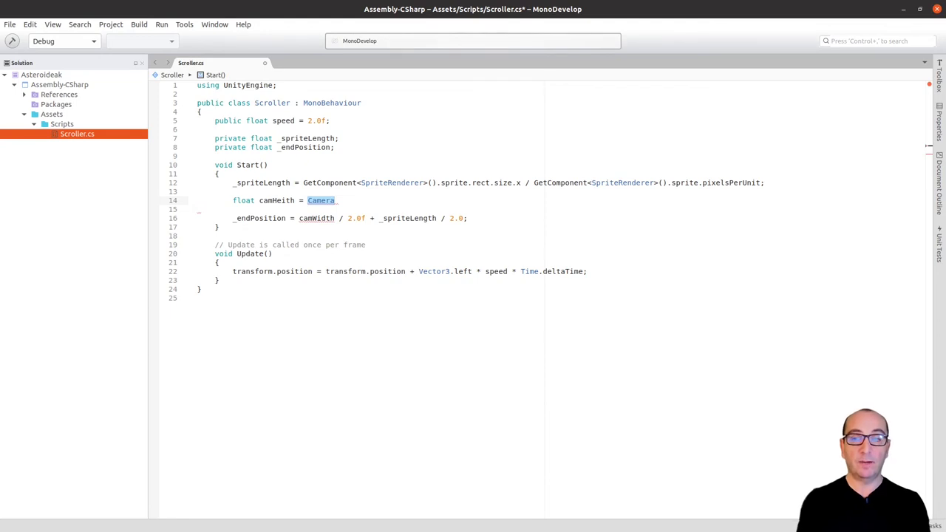
type(".")
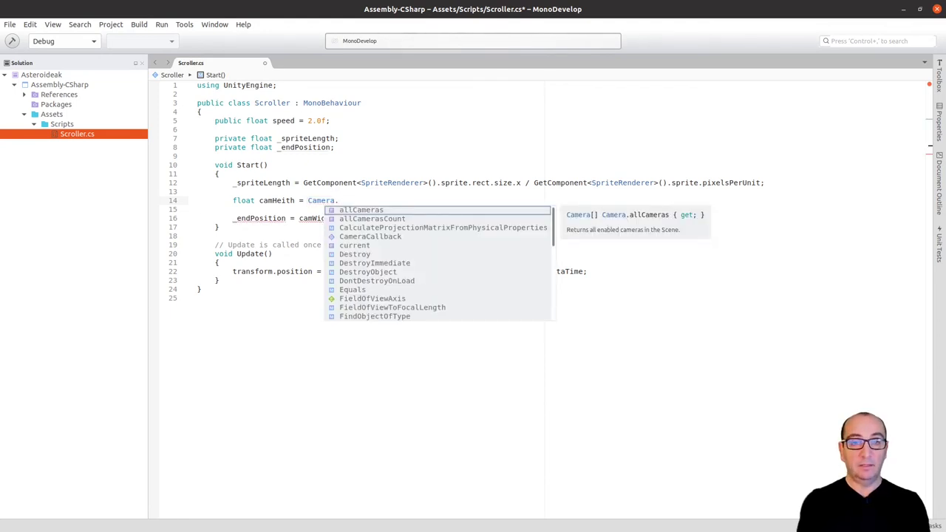
type("ma")
key("Return")
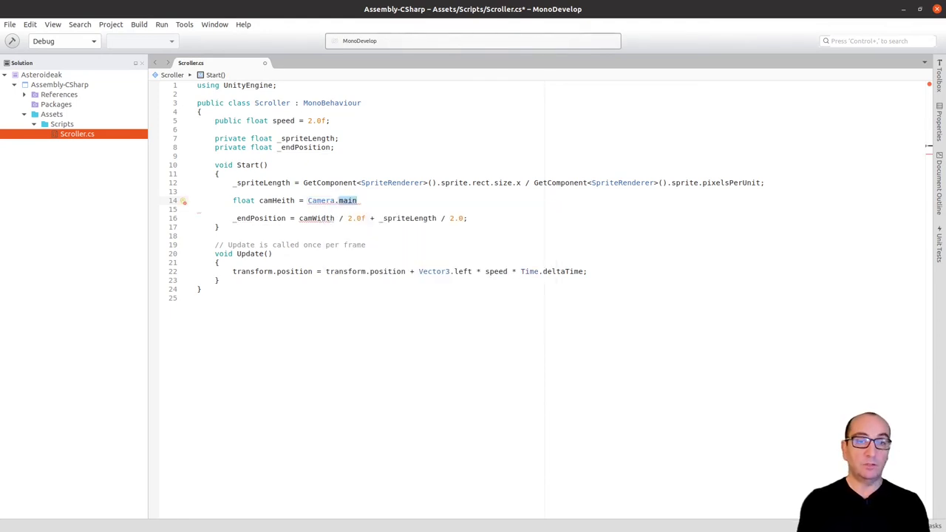
type(".")
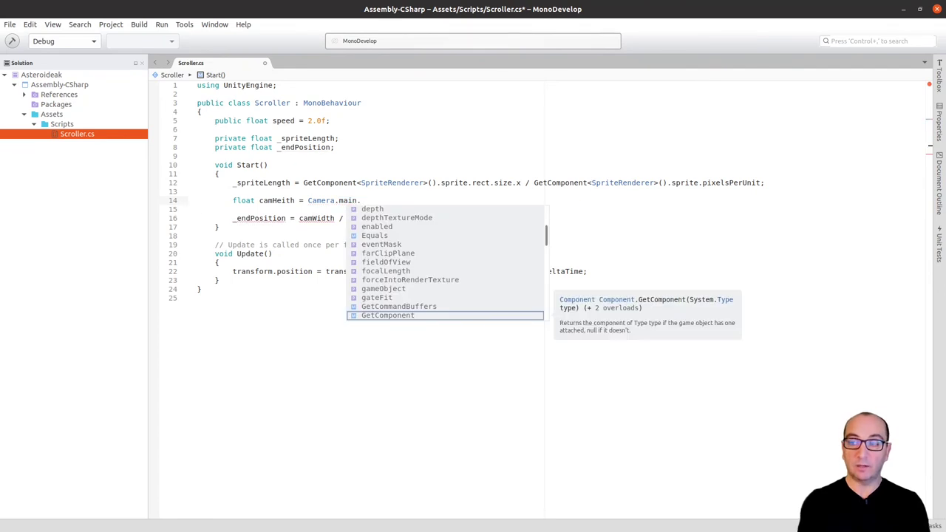
type("or")
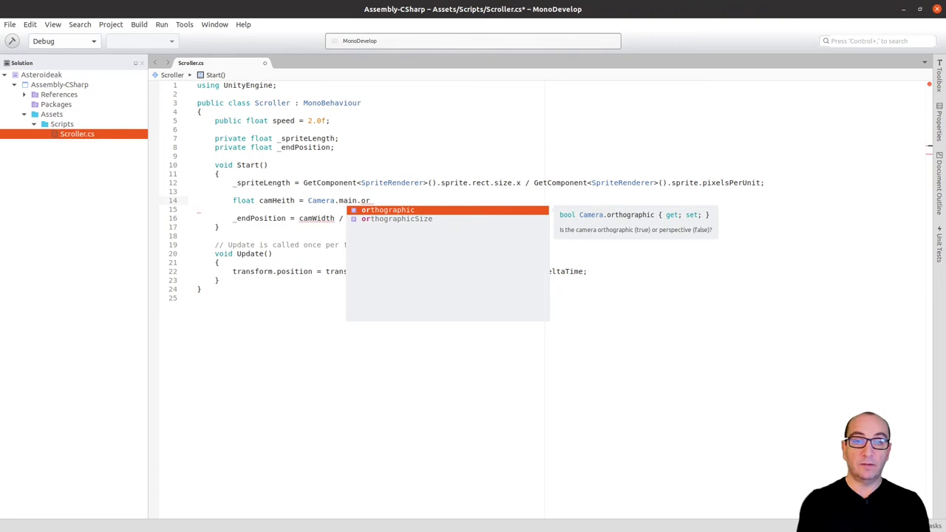
key("Down")
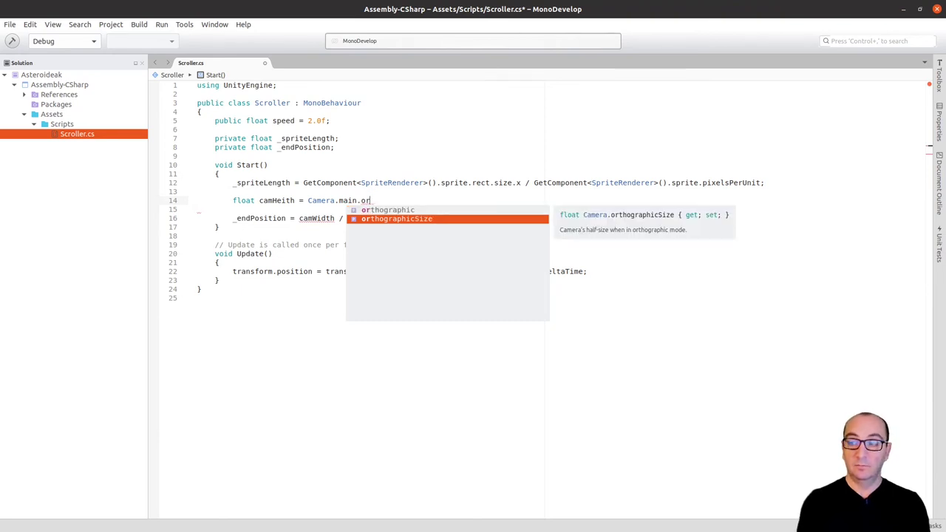
key("Return")
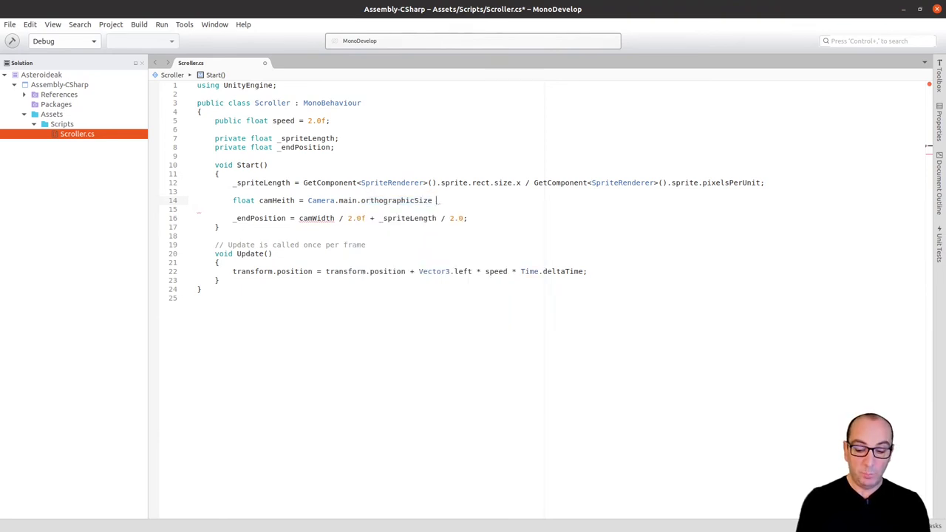
type("* 2")
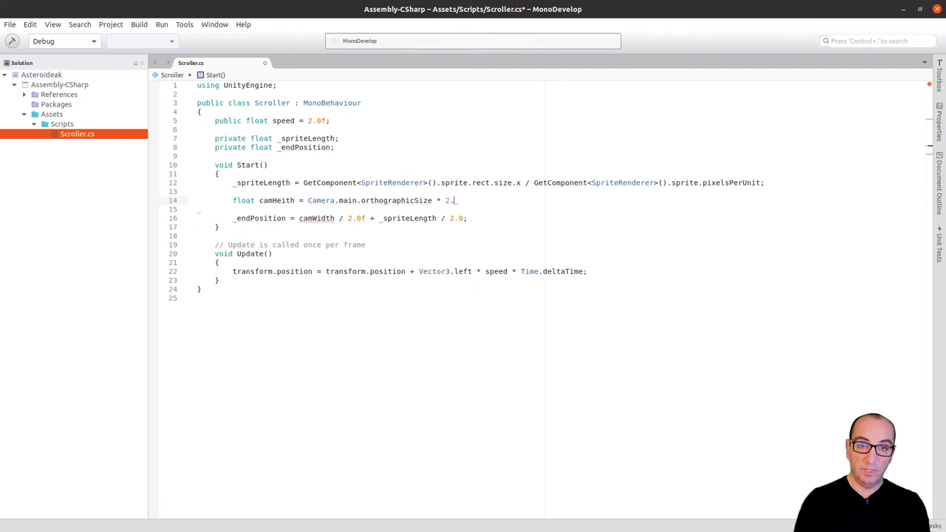
type(".0f;")
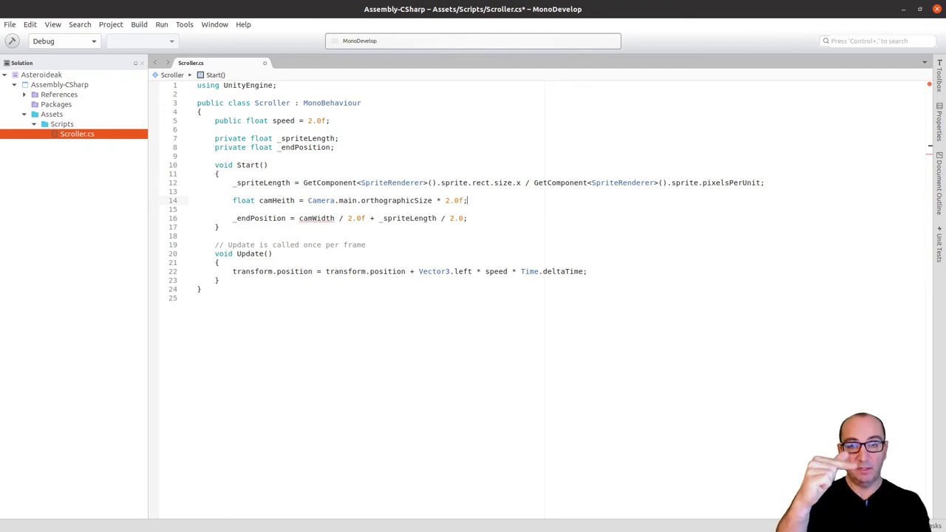
- Start float camWidth = camHeigth and add the missing 'g' to the camera-height name on both lines
key("Return")
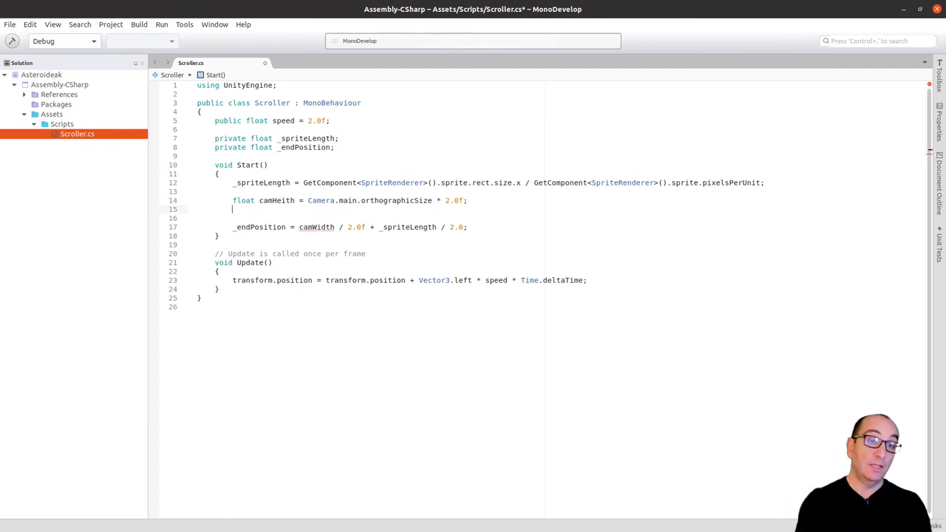
type("float c")
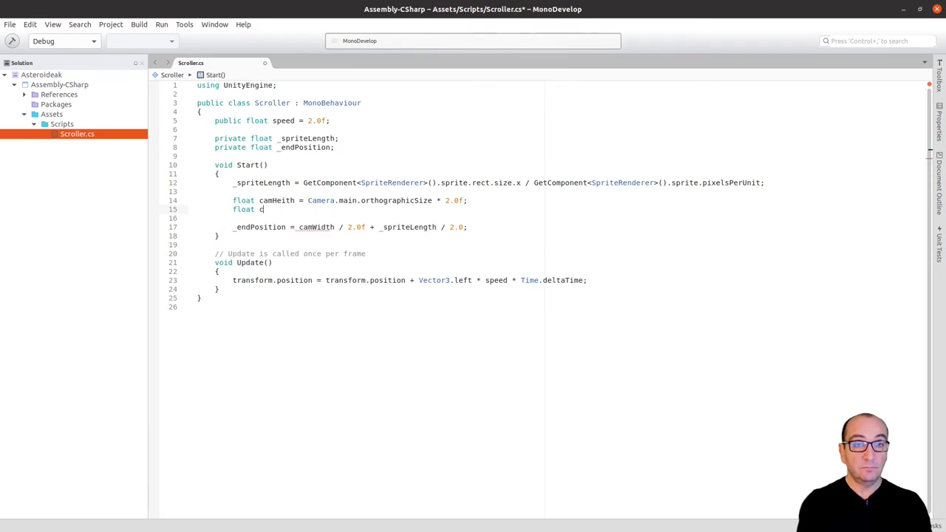
type("amWi")
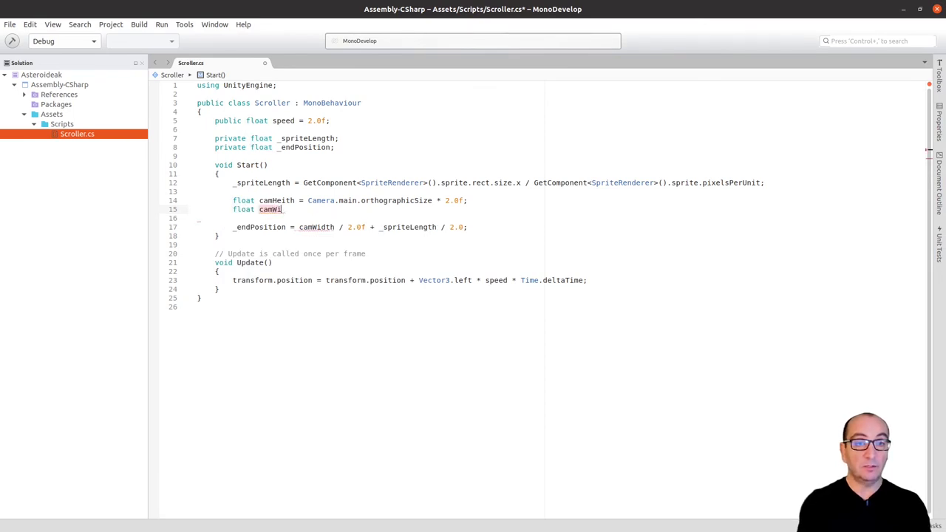
type("dth")
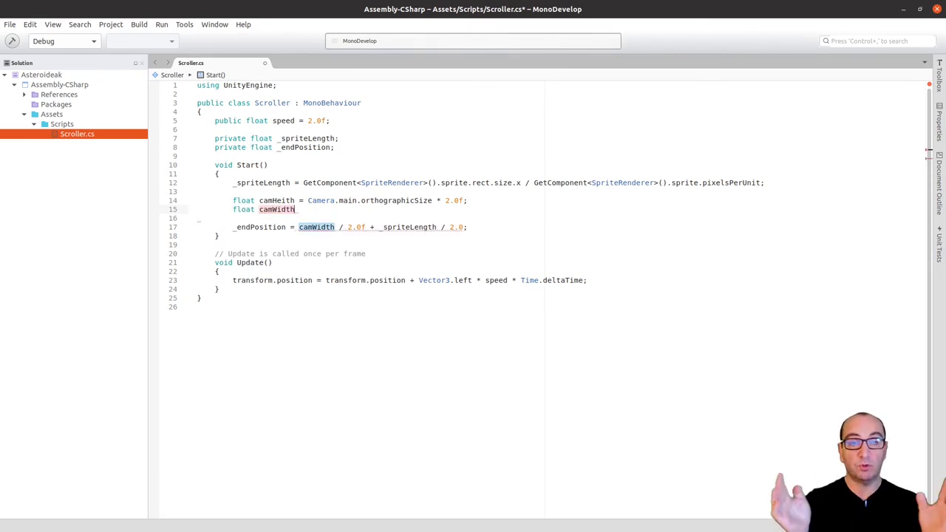
type(" = ")
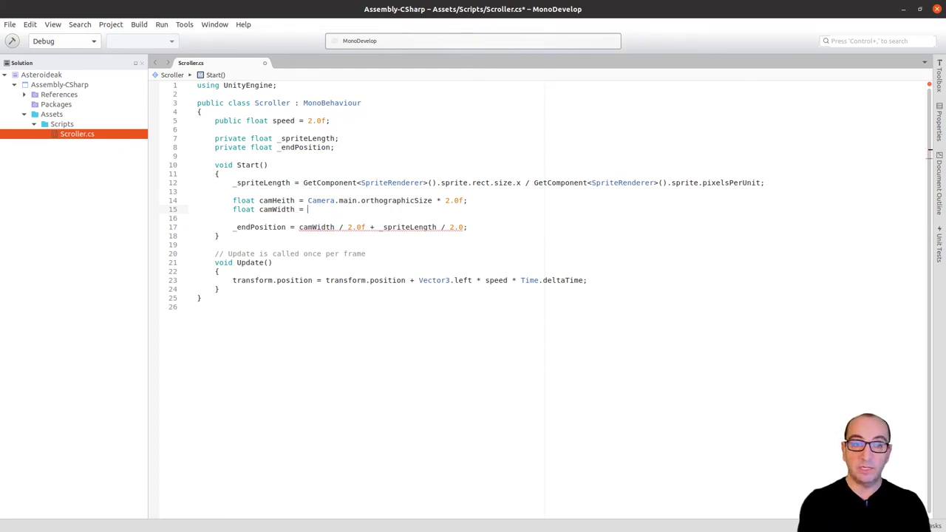
type("cam")
key("Return")
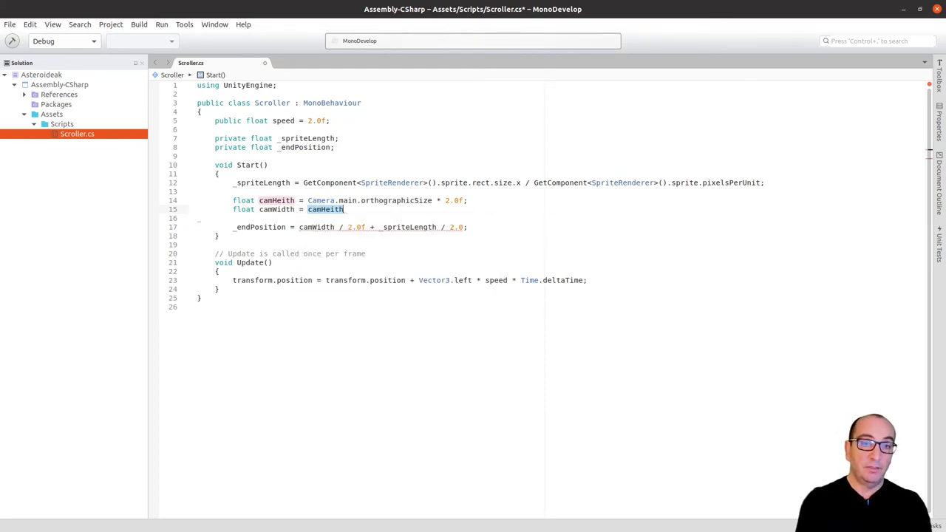
left_click(285, 201)
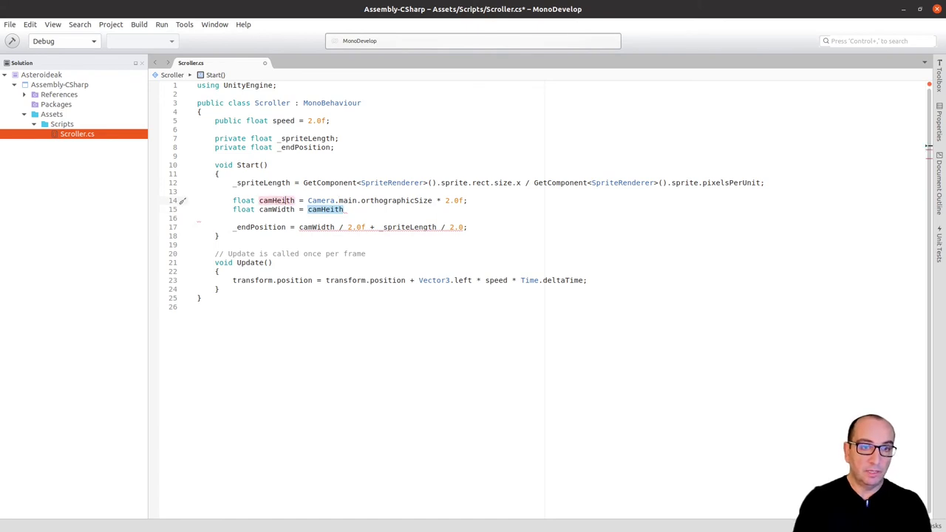
type("g")
left_click(308, 209)
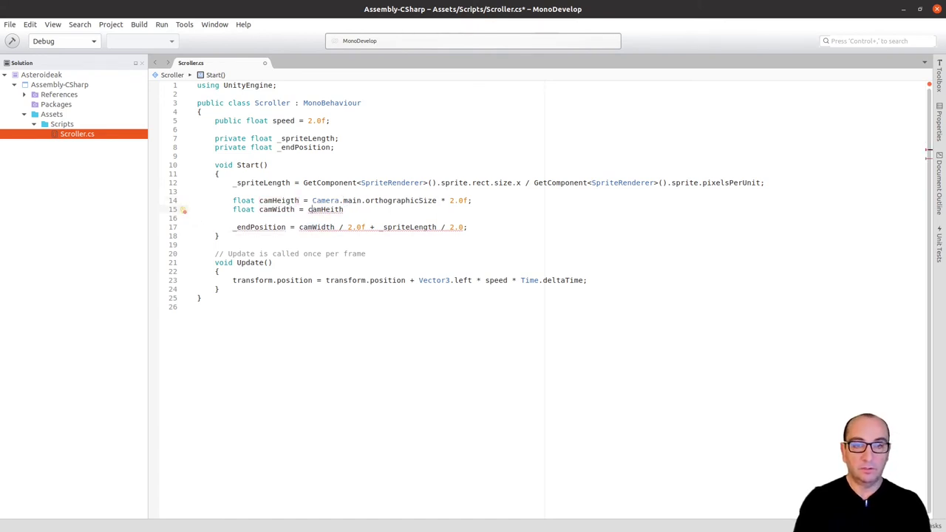
type("g")
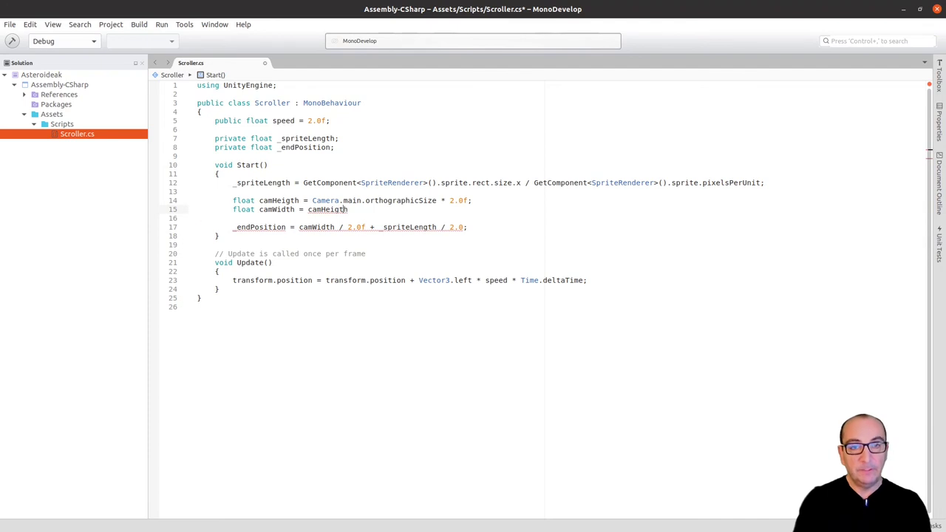
- Finish the camWidth line as camHeigth * Camera.main.aspect;
key("End")
type("* ")
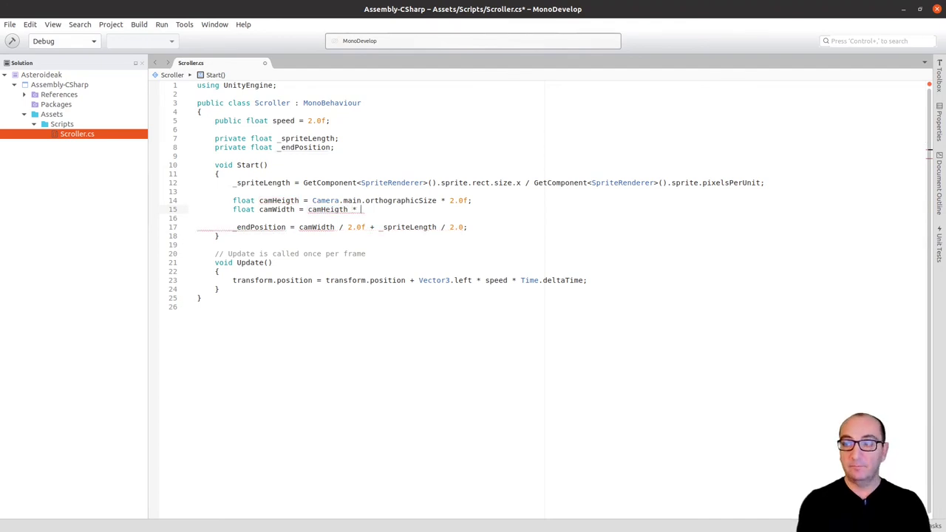
type("Camera.")
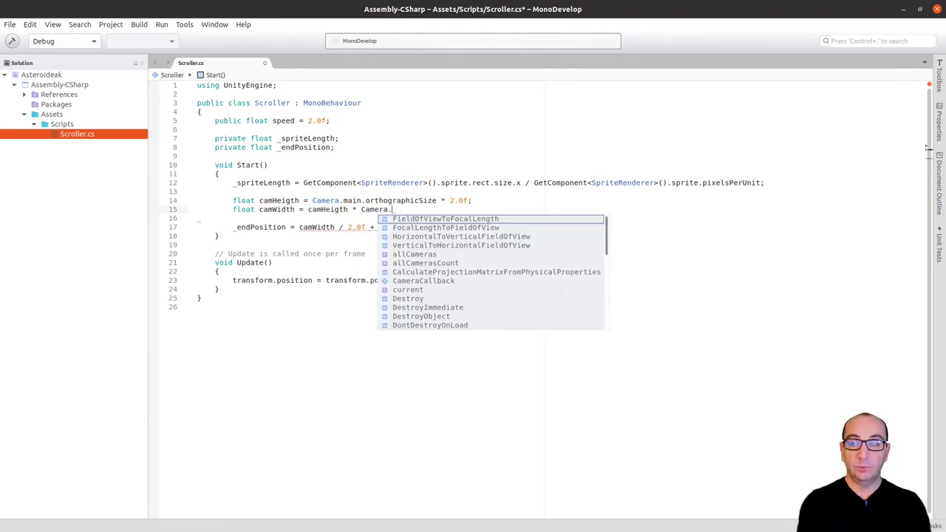
type("main.a")
key("Return")
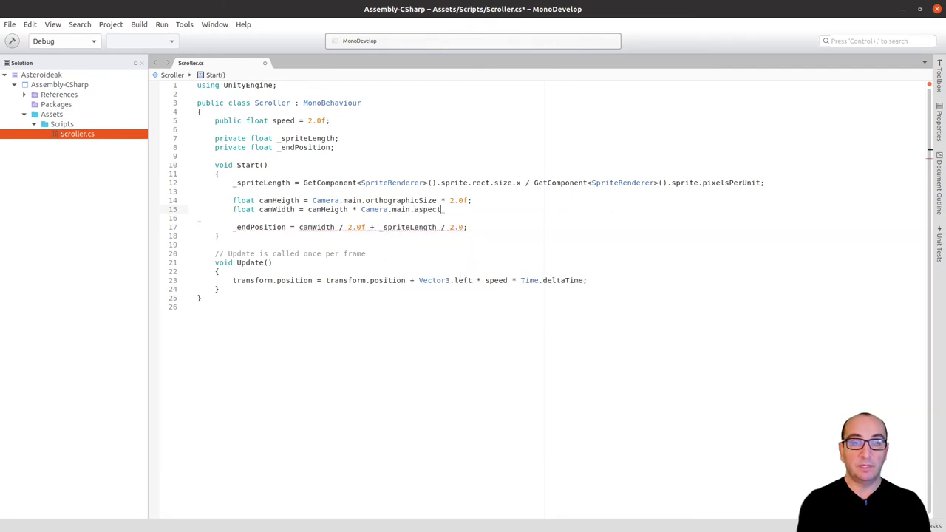
type(";")
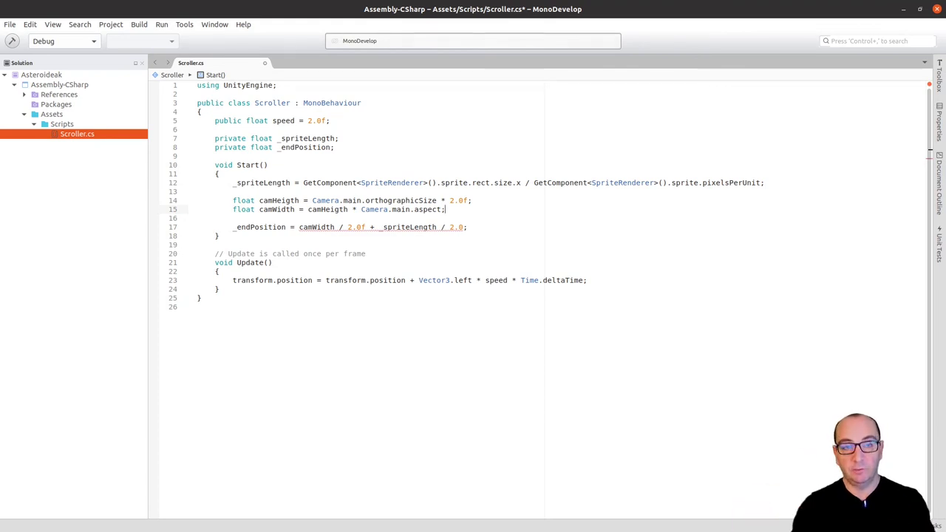
- Review where camWidth, _spriteLength and float are used in Start()
key("Up")
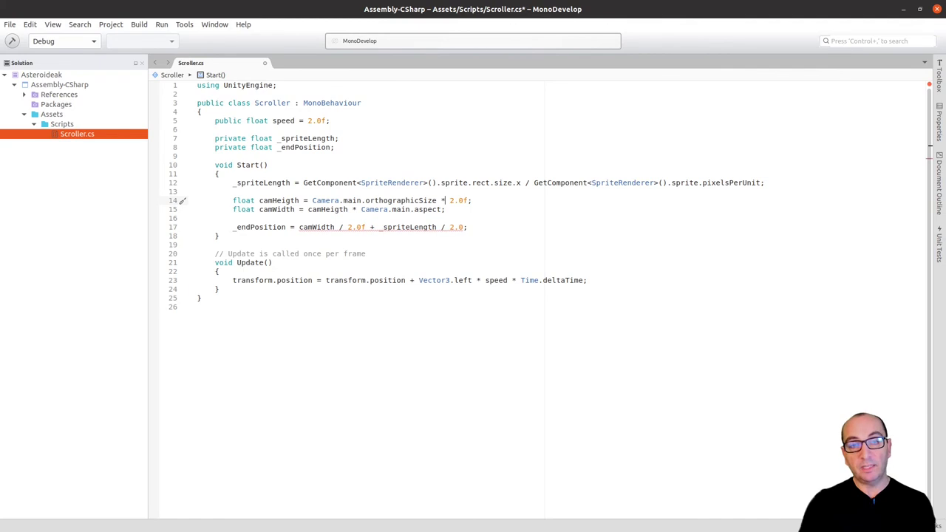
key("Down")
key("ctrl+shift+Left")
left_click(391, 210)
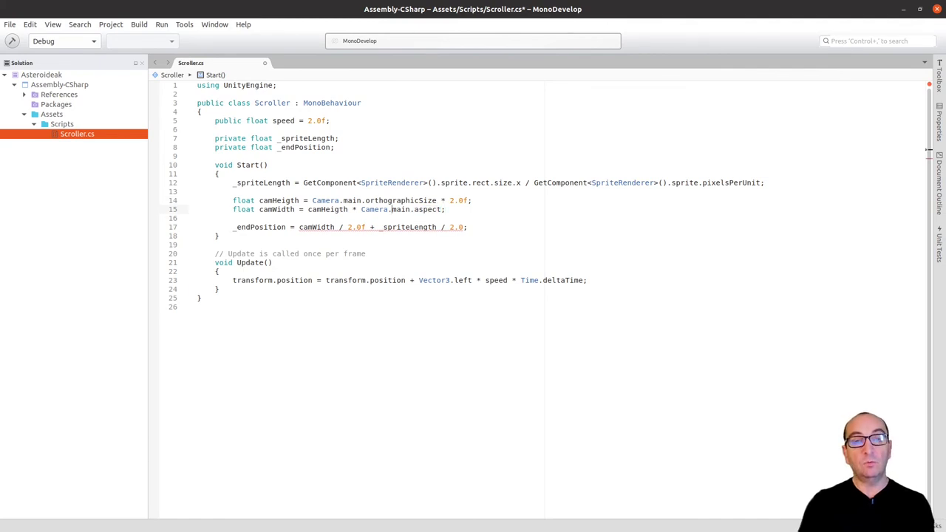
left_click(295, 209)
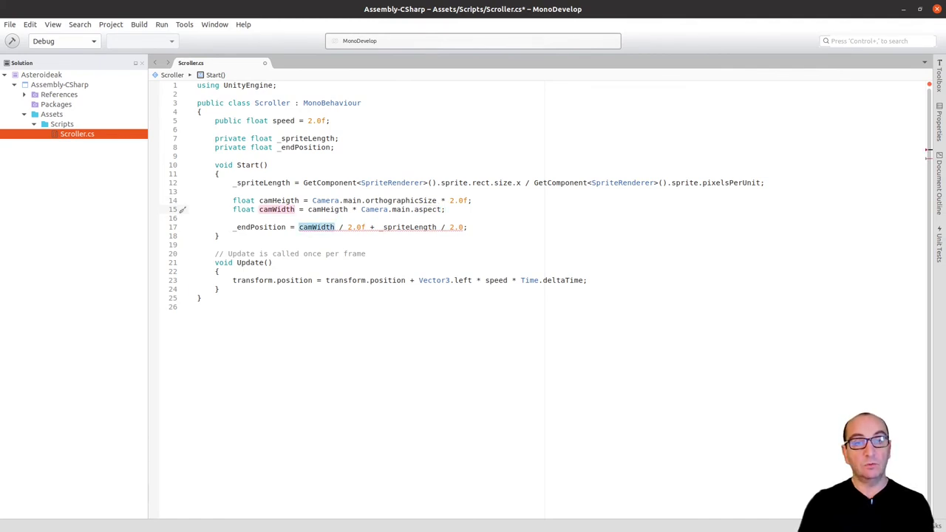
key("Down")
key("Down")
key("Right")
key("ctrl+Right")
key("ctrl+Right")
key("ctrl+Right")
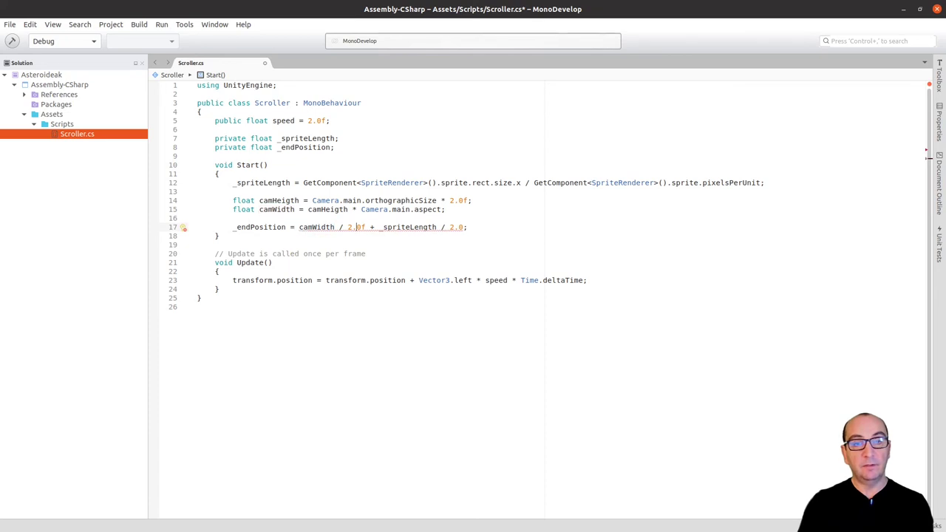
mouse_move(353, 226)
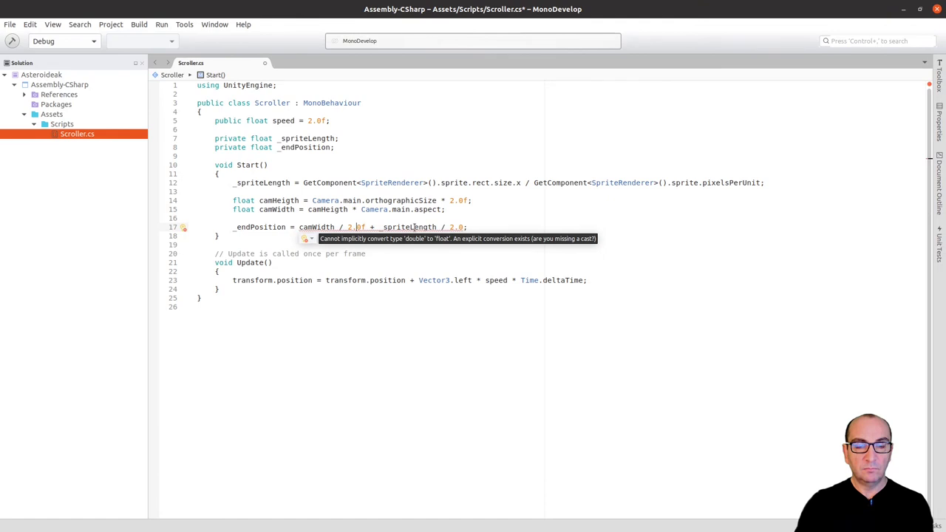
left_click(413, 227)
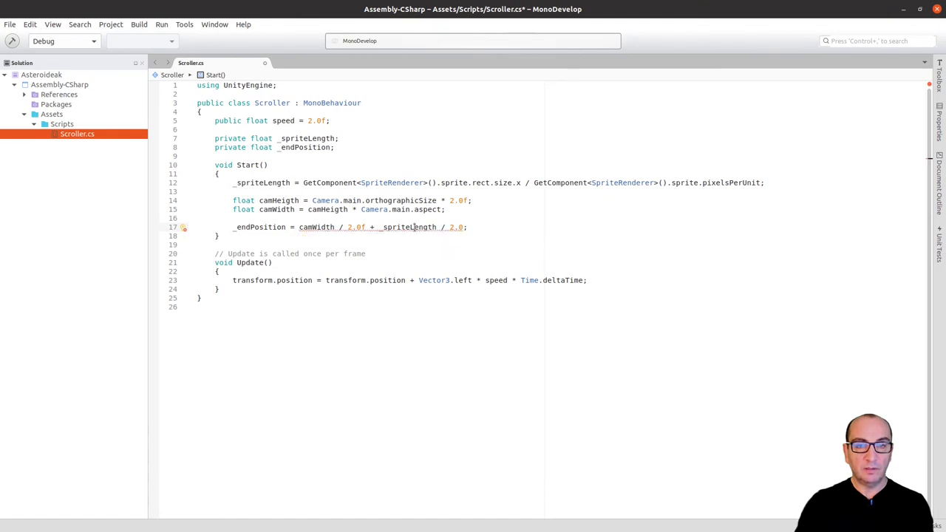
left_click(253, 201)
key("Down")
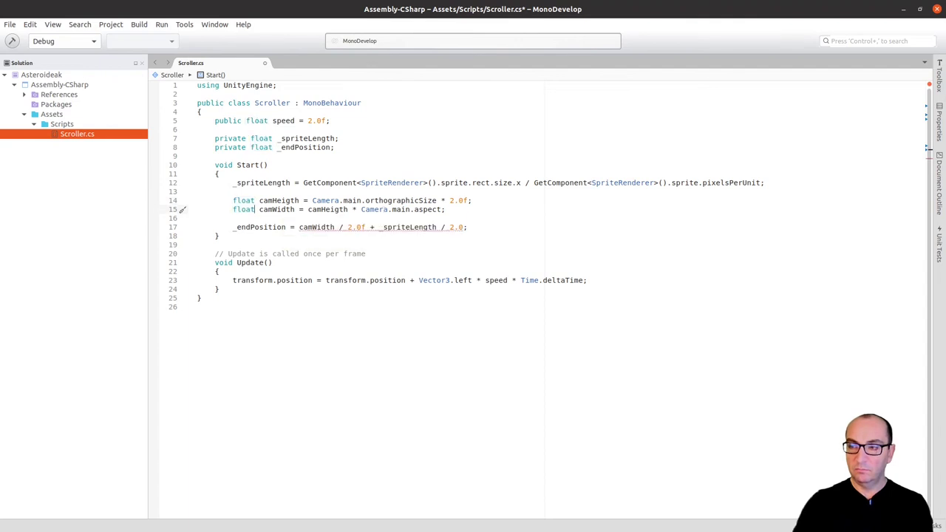
- Rewrite _endPosition as -1 * (camWidth / 2.0f + _spriteLength / 2.0f) and save Scroller.cs
left_click(298, 227)
type("-(")
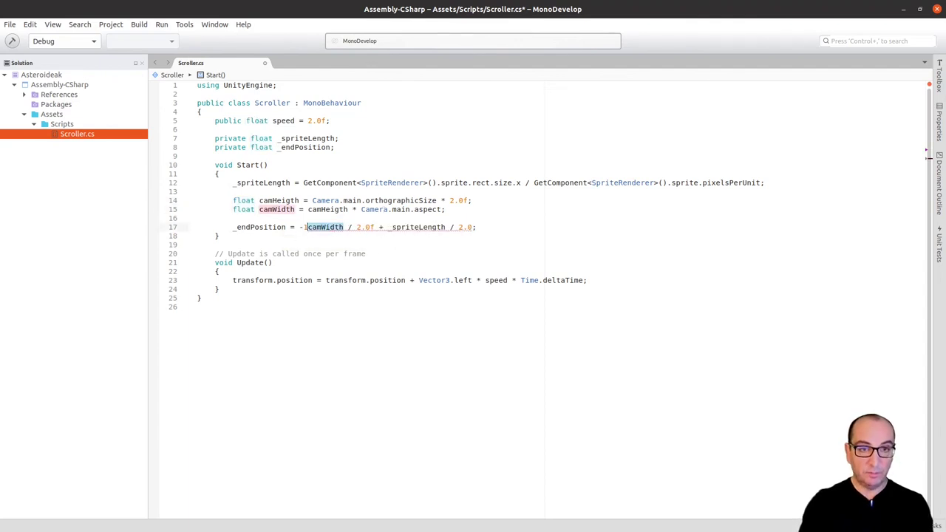
type(" * (")
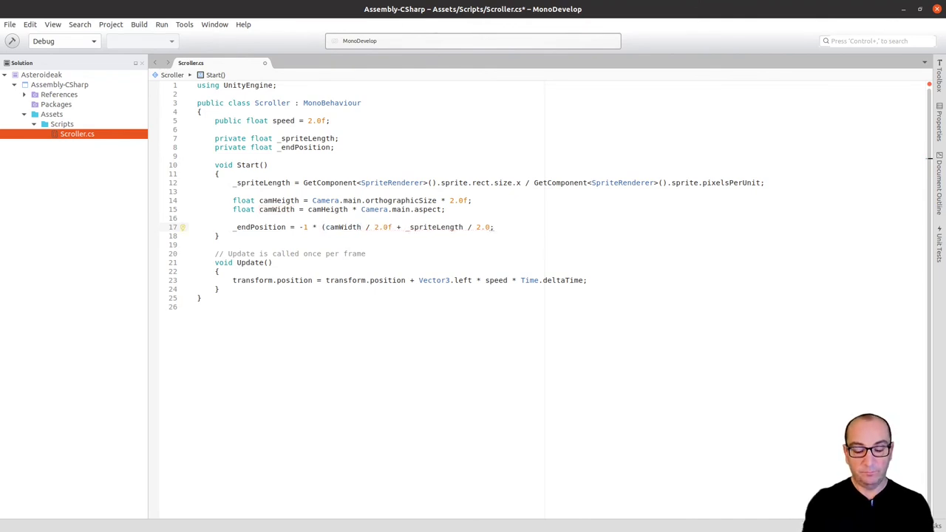
type(")")
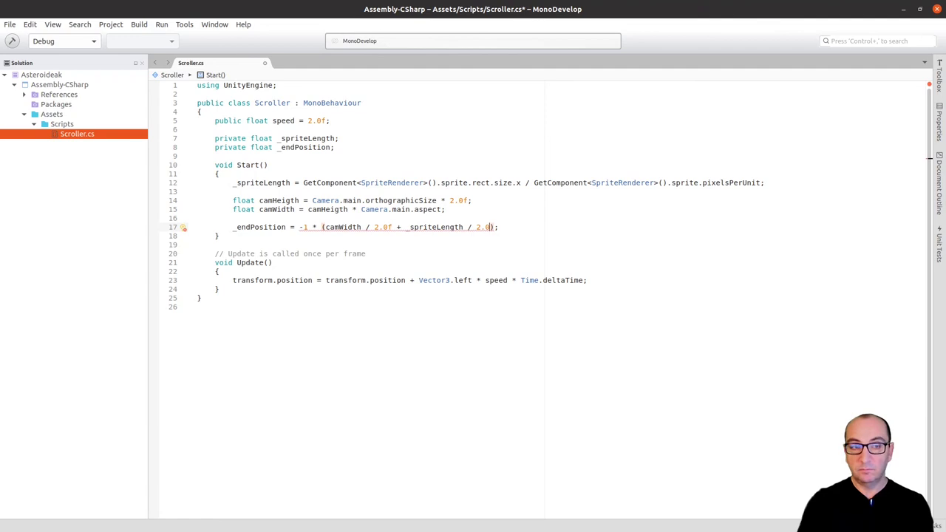
mouse_move(383, 227)
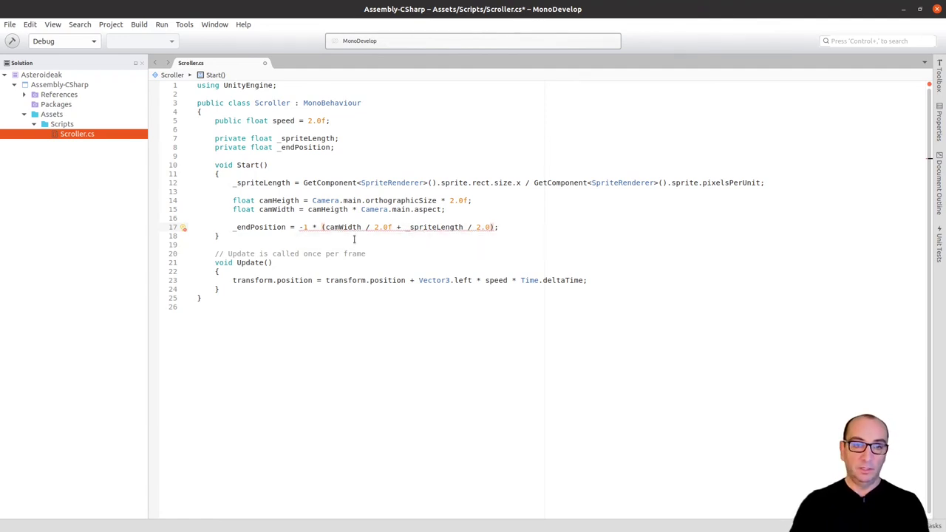
key("ctrl+s")
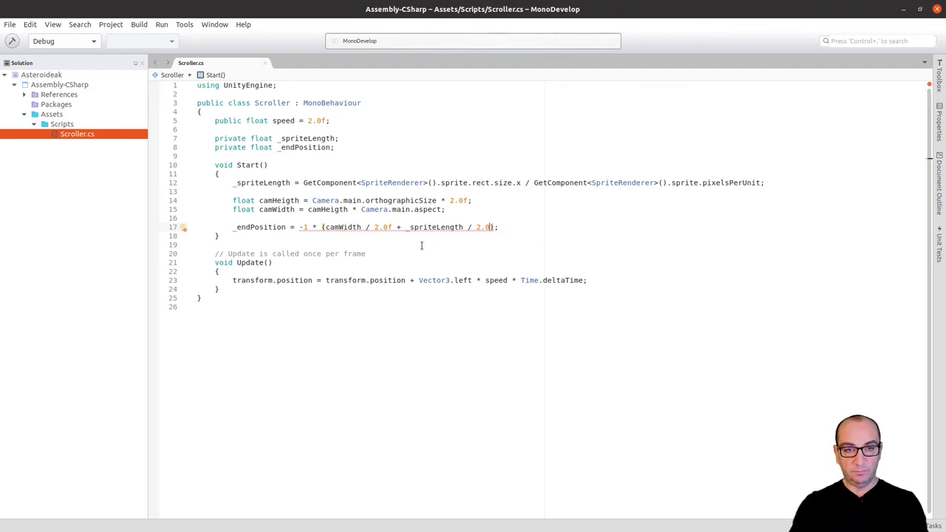
type("f")
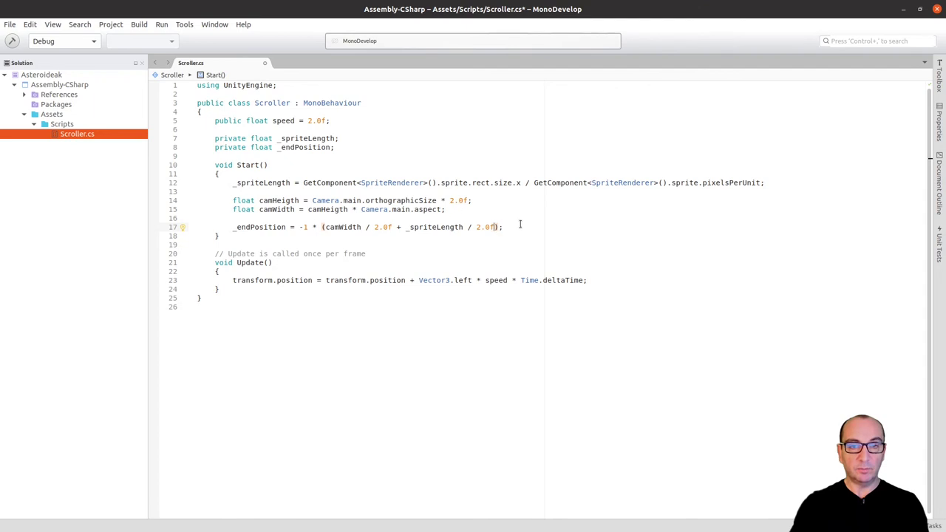
key("ctrl+s")
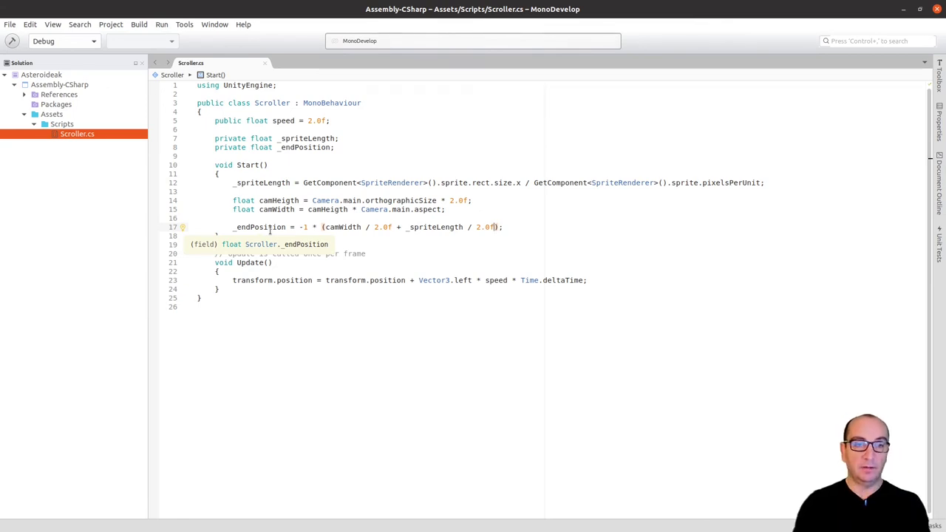
left_click(589, 280)
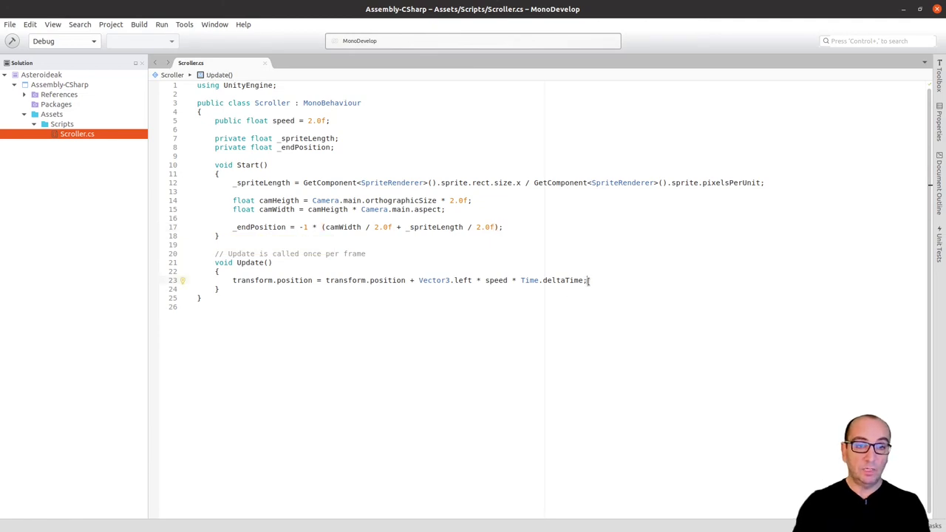
- Below the movement code in Update, add if (transform.position.x < _endPosition) { }
key("Return")
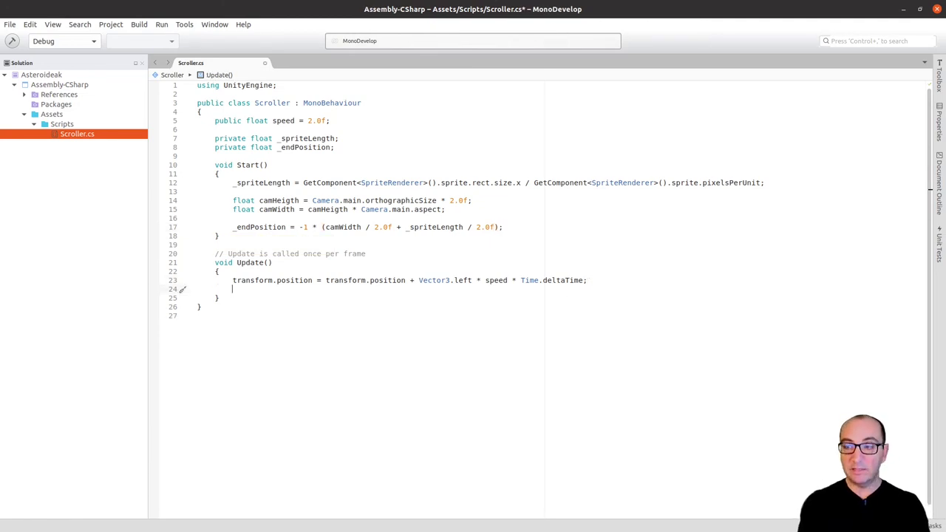
type("i")
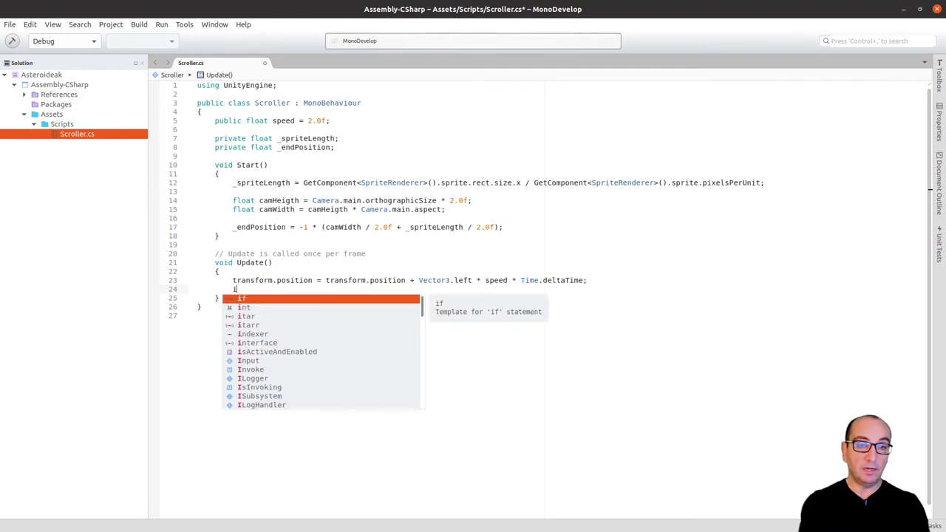
type("f (tran")
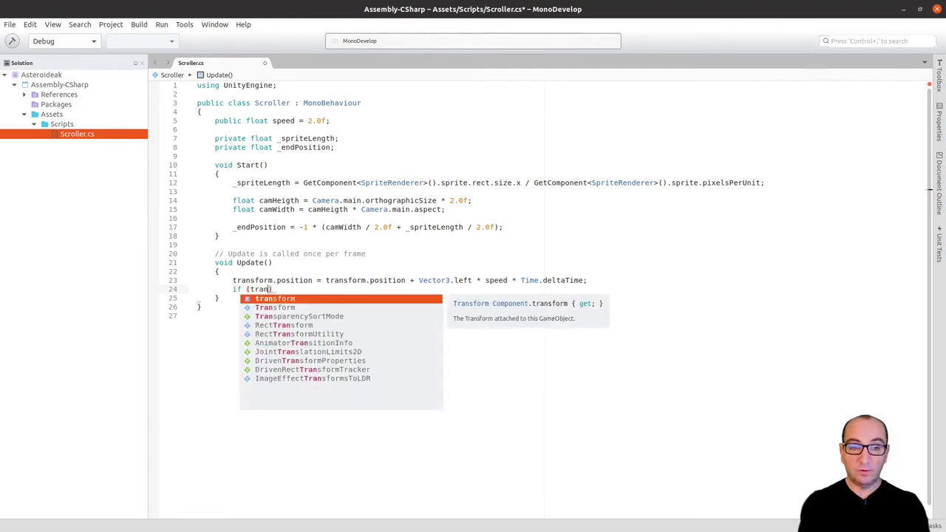
key("Return")
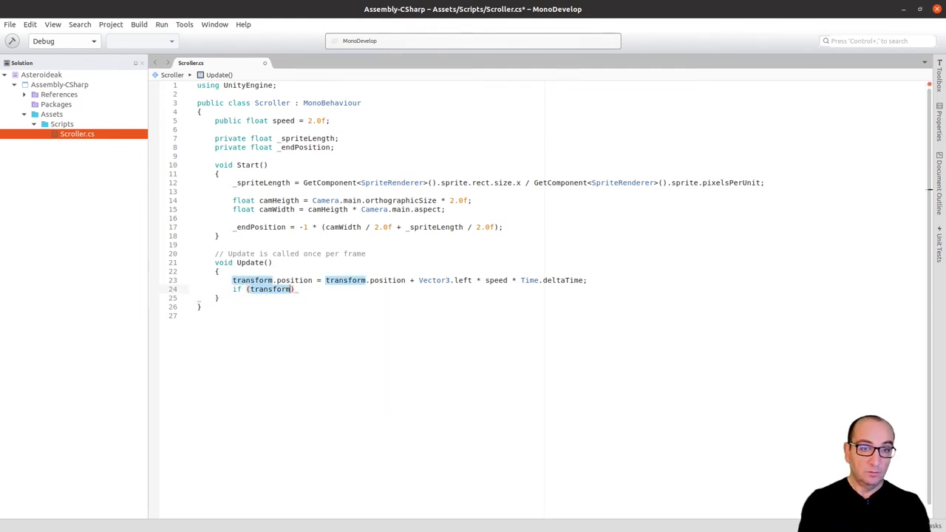
type(".po")
key("Return")
type(".")
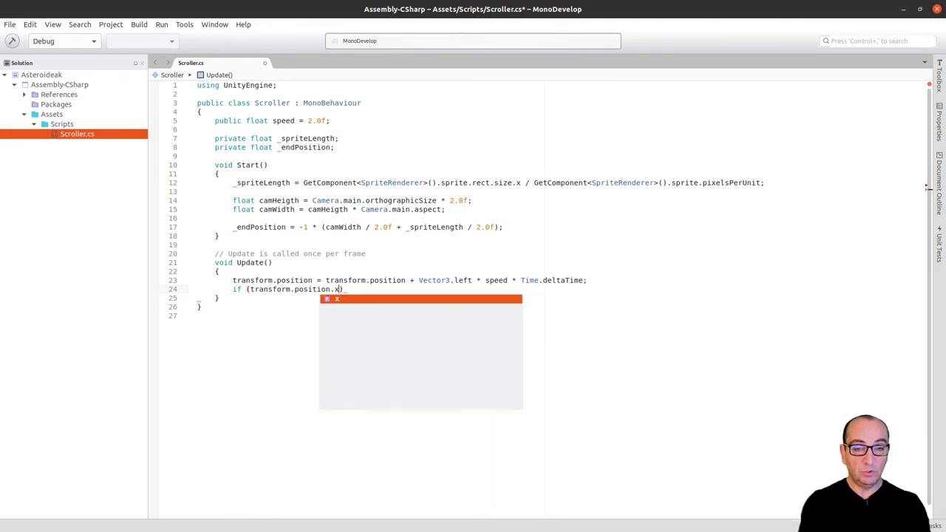
type("x")
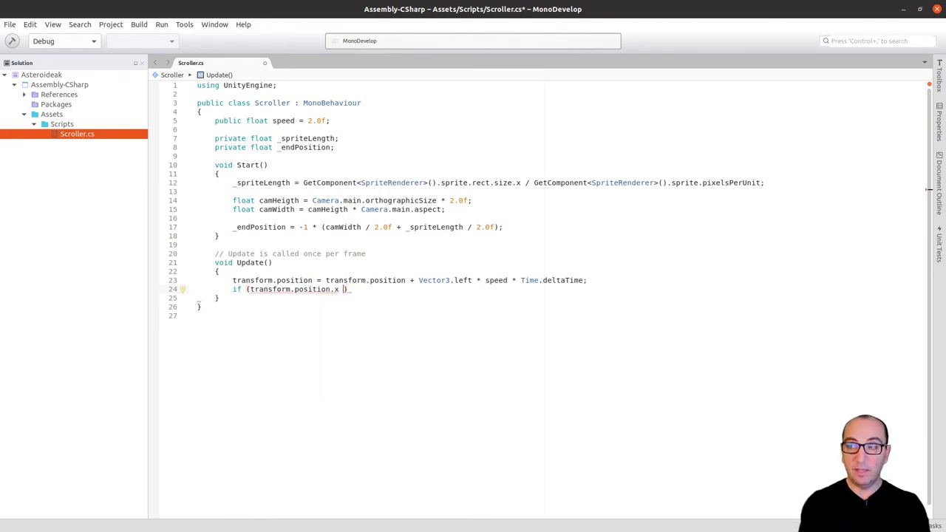
type(" < _")
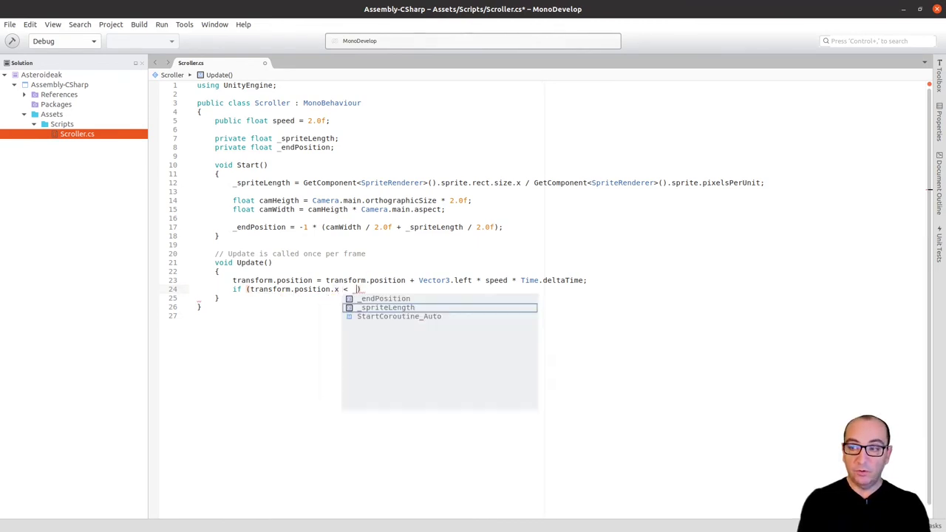
type("end")
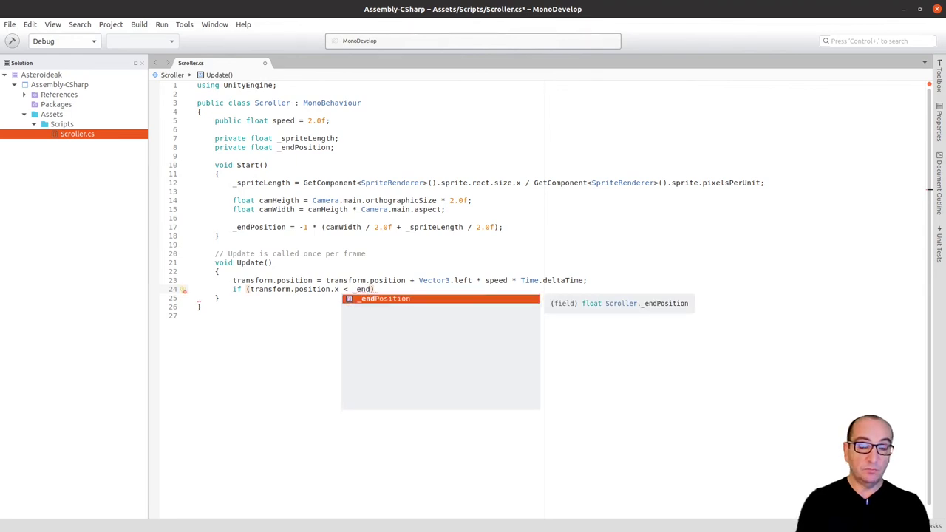
key("Return")
type("{")
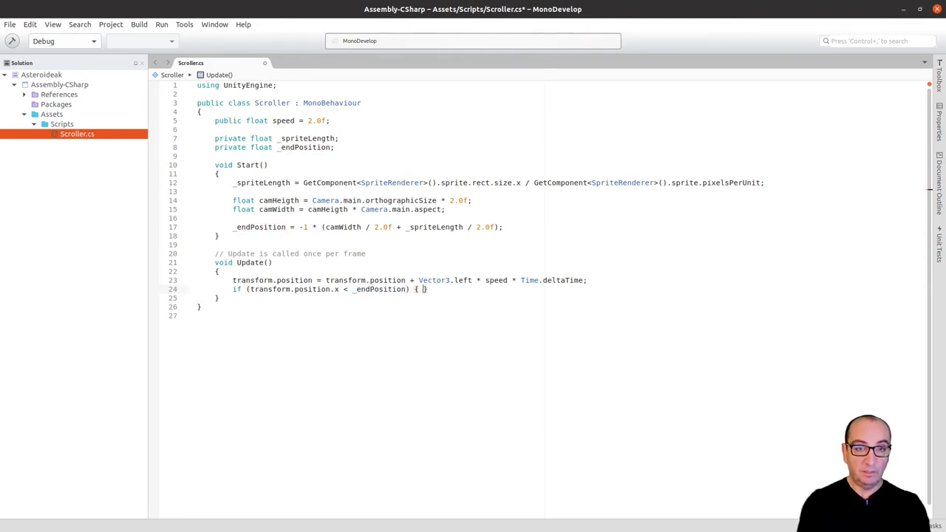
key("Return")
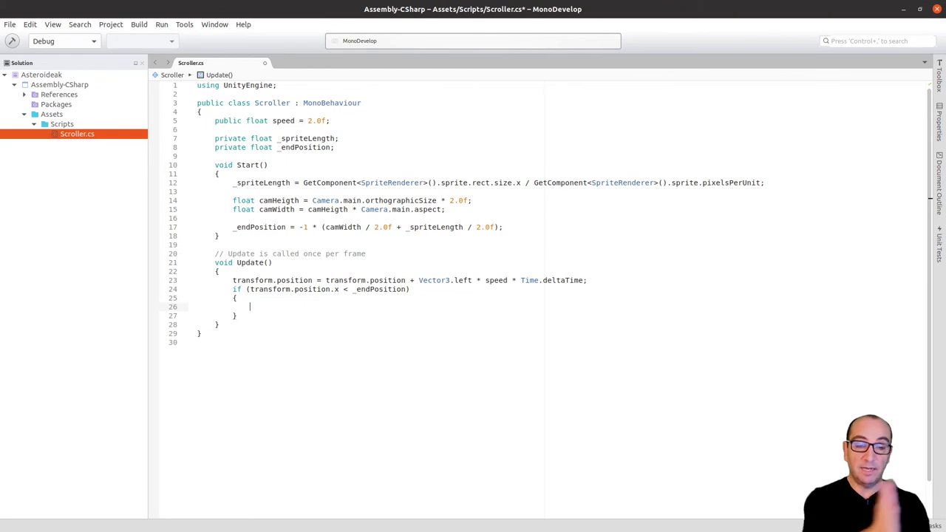
- Inside the if block, begin transform.position = and compare it with the movement line
type("tran")
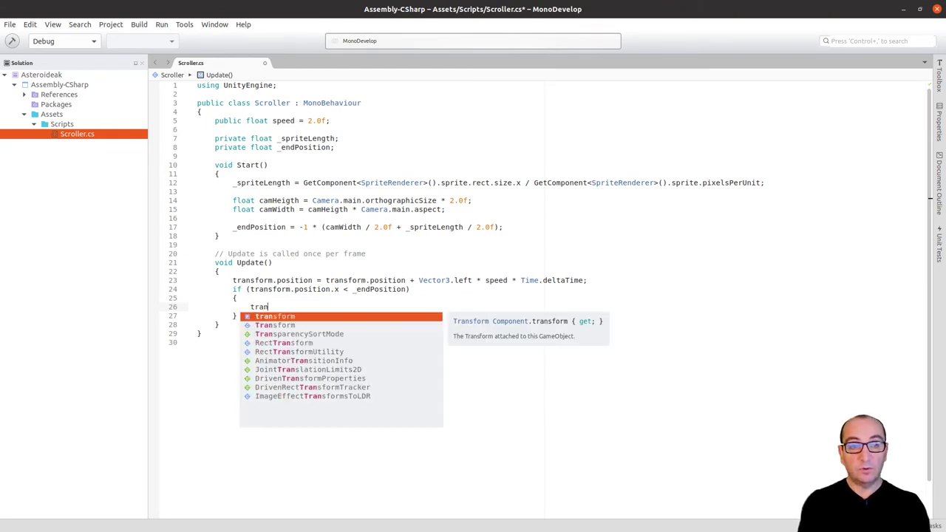
key("Return")
type(".po")
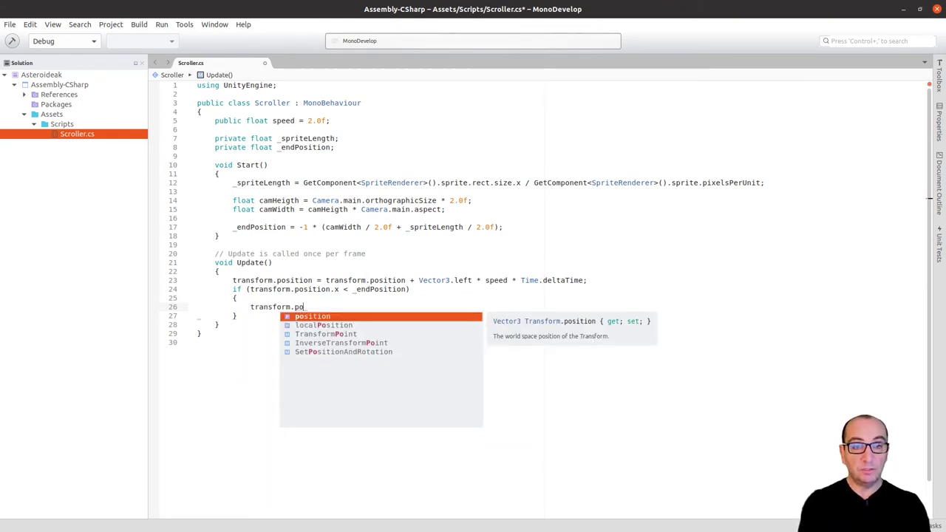
key("Return")
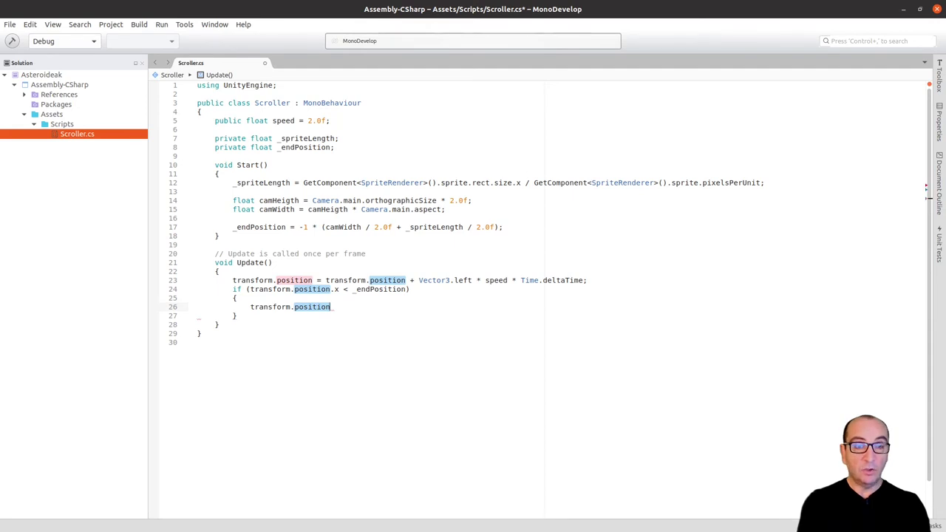
type(" =")
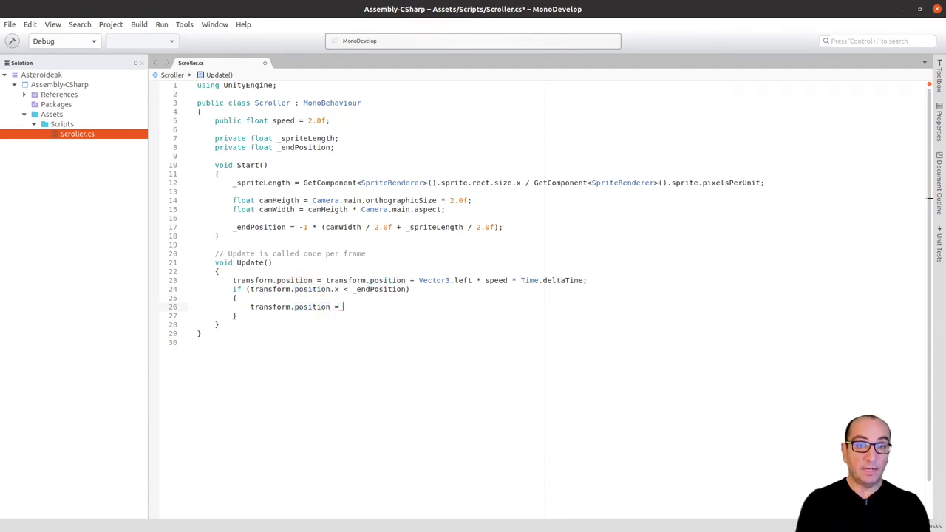
key("Up")
key("Up")
key("Up")
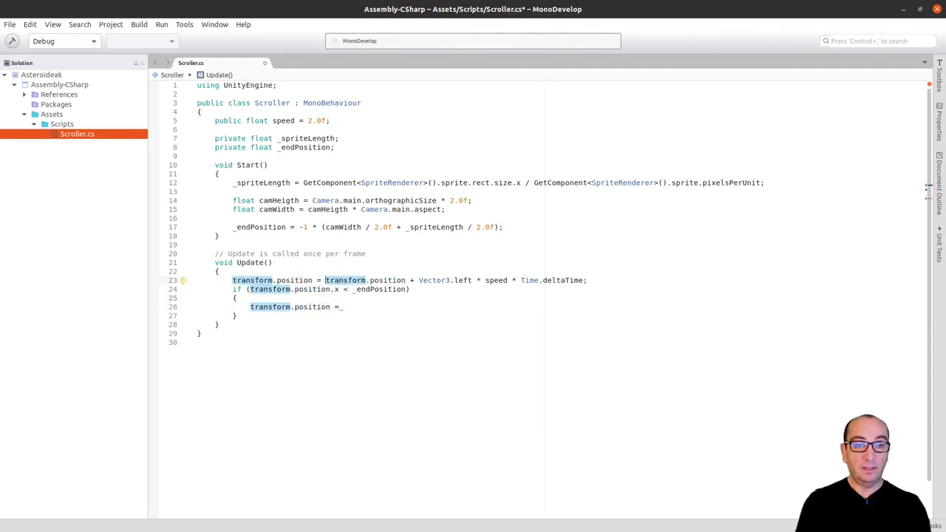
left_click(298, 280)
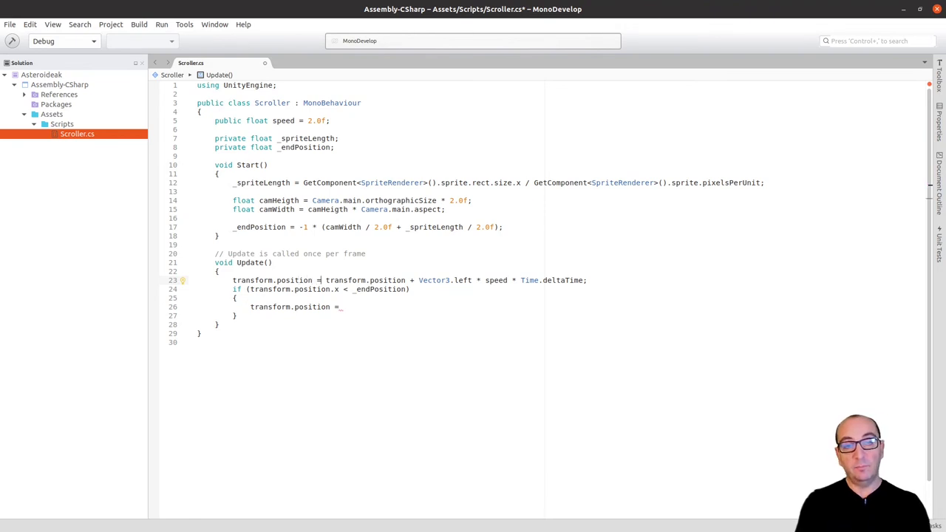
left_click(384, 280)
- Extend the assignment to transform.position += Vector3.right * 2.0f and remove an accidental blank line
key("Down")
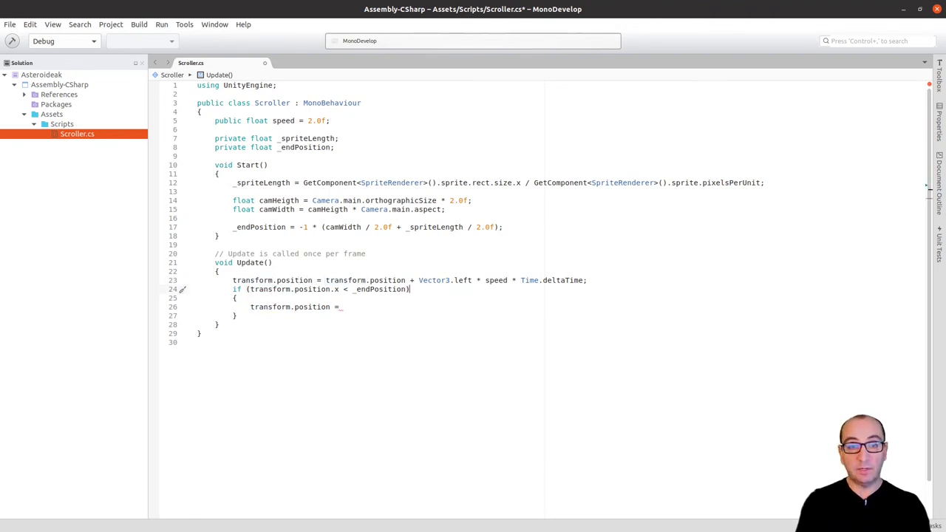
key("Down")
key("Down")
type("+")
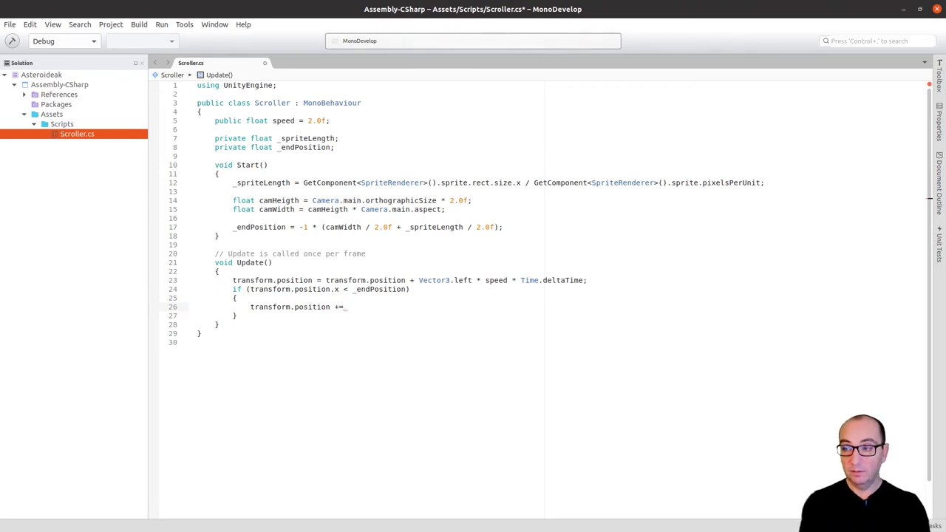
type(" .")
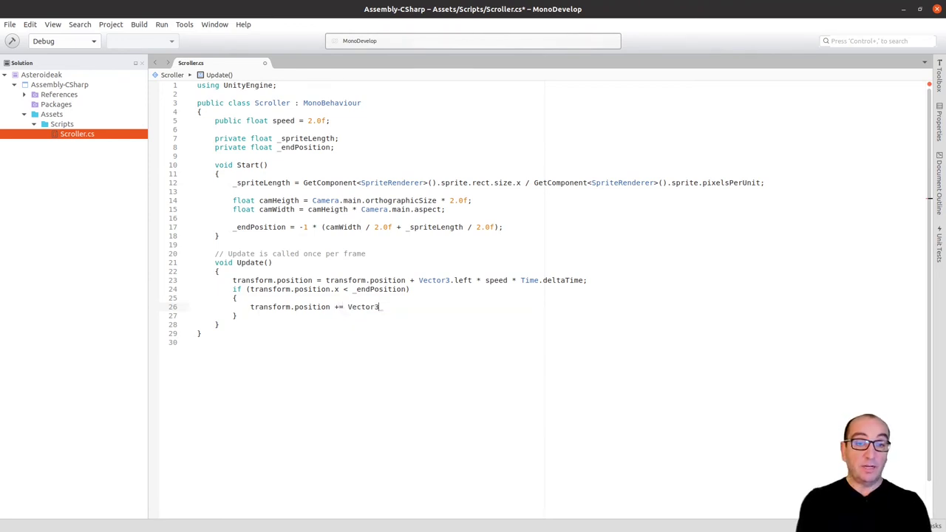
type("ri")
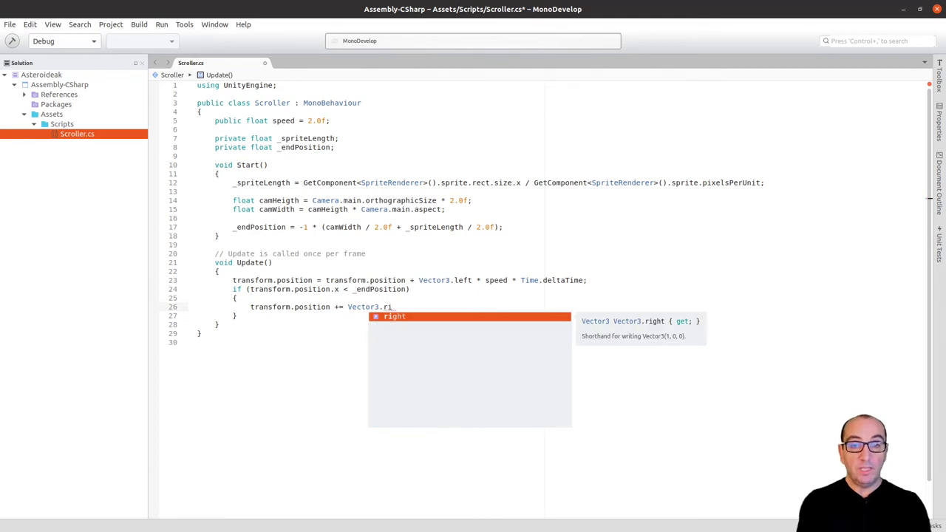
key("Return")
type("* ")
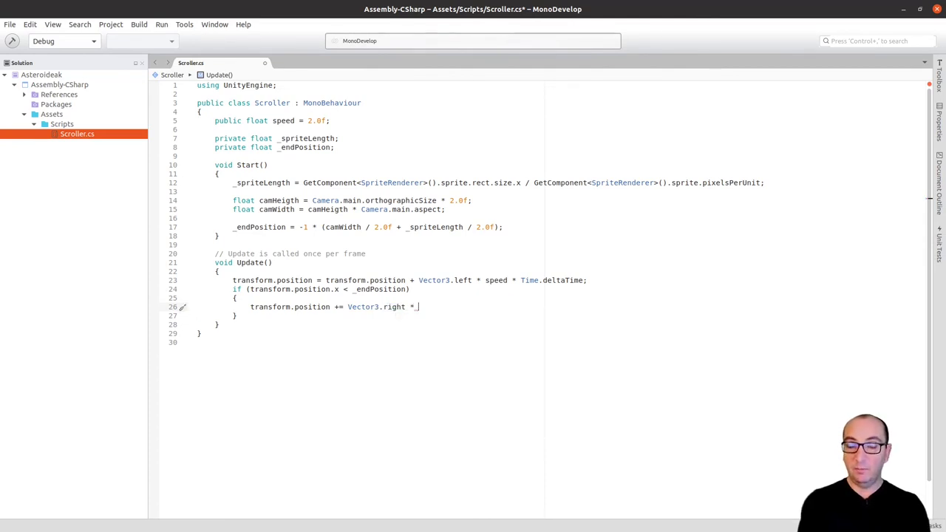
type("2")
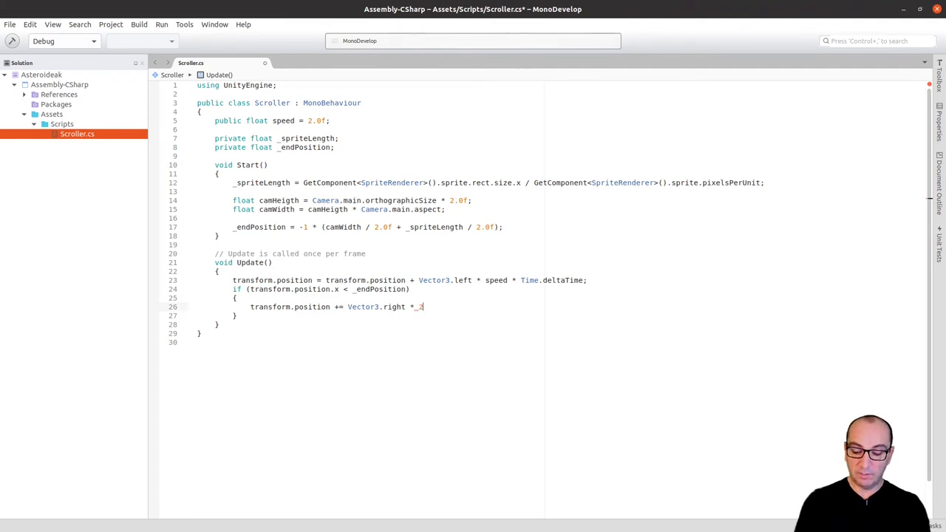
type(".0")
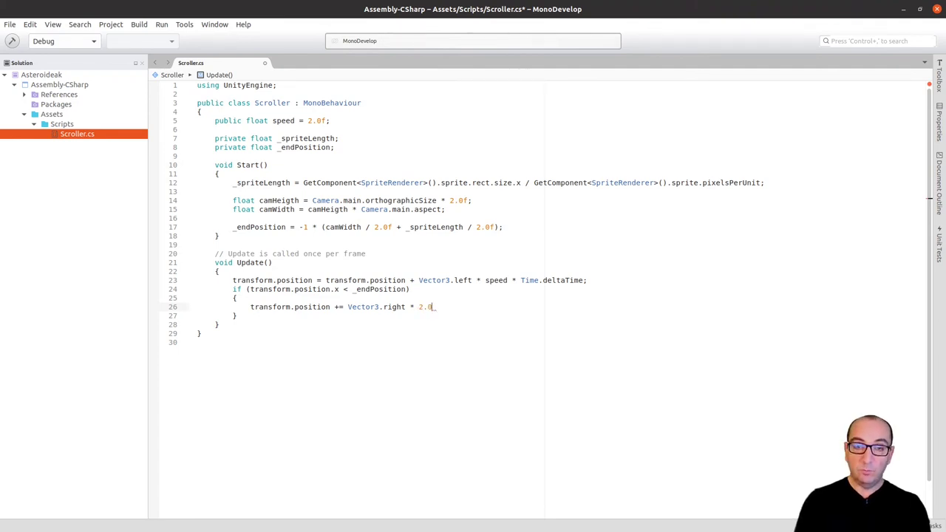
type("f * ")
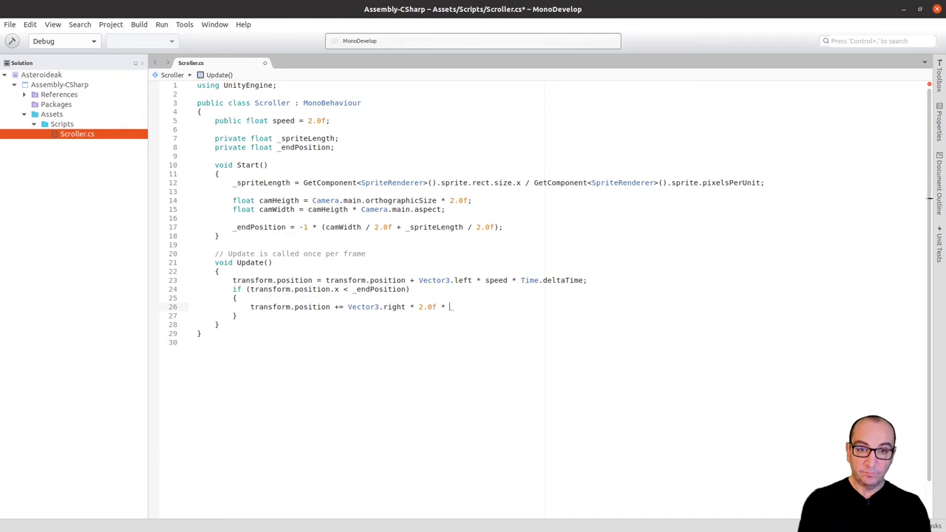
type("_s")
key("Return")
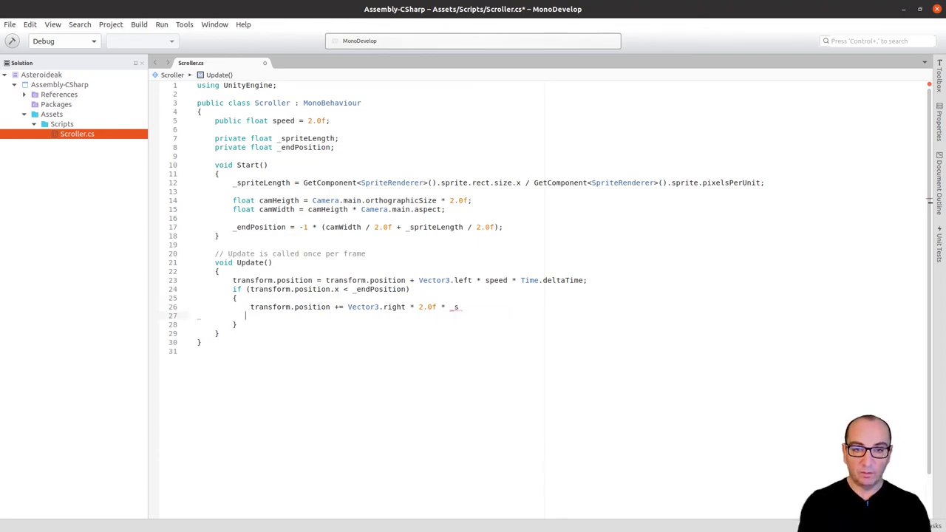
key("BackSpace")
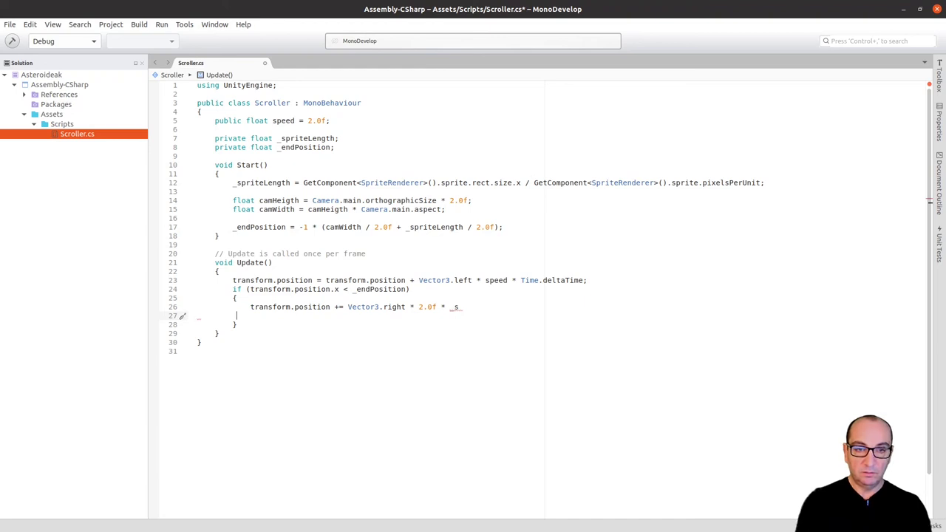
key("shift+Home")
key("shift+Left")
- Finish the jump with * _spriteLength;, save Scroller.cs, and return to Unity
type("pr")
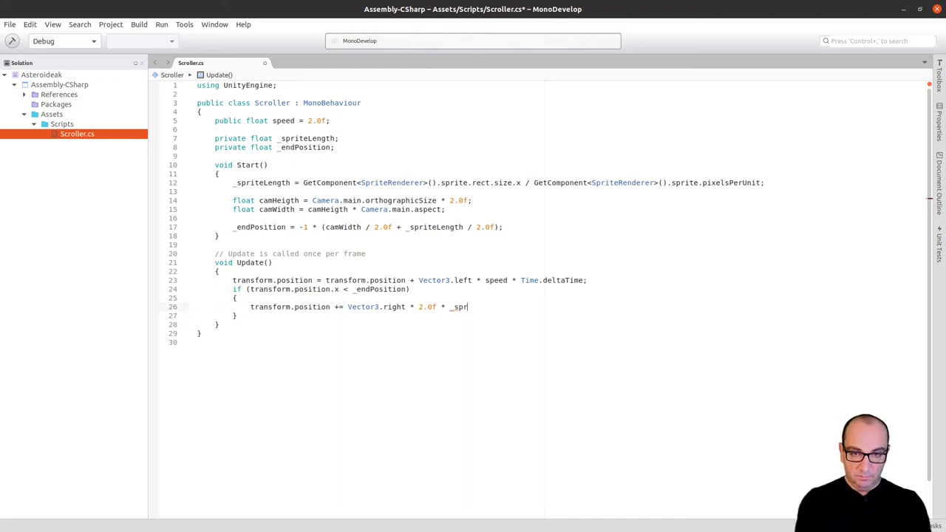
key("ctrl+space")
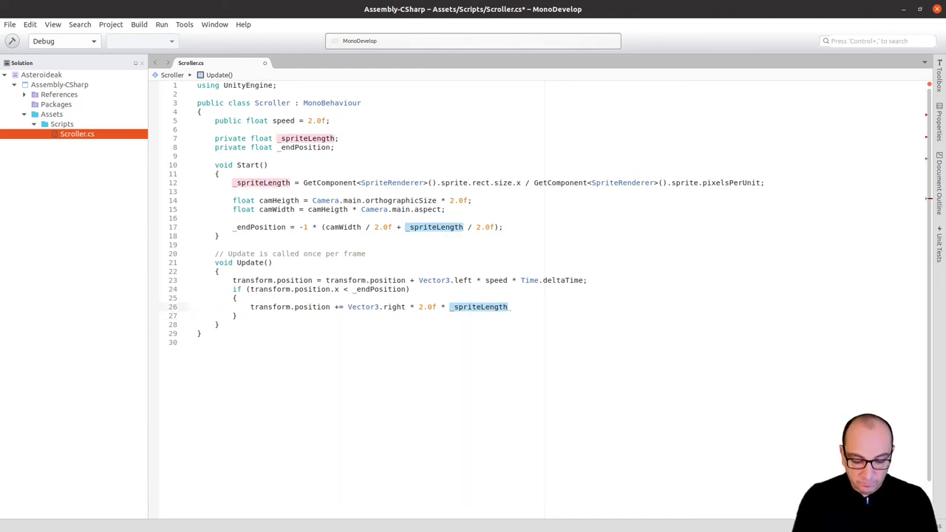
type(";")
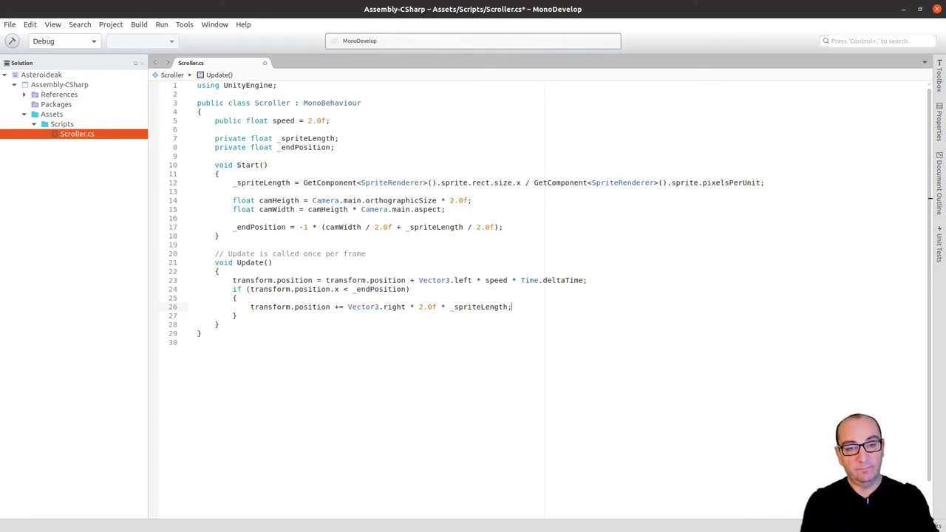
key("ctrl+s")
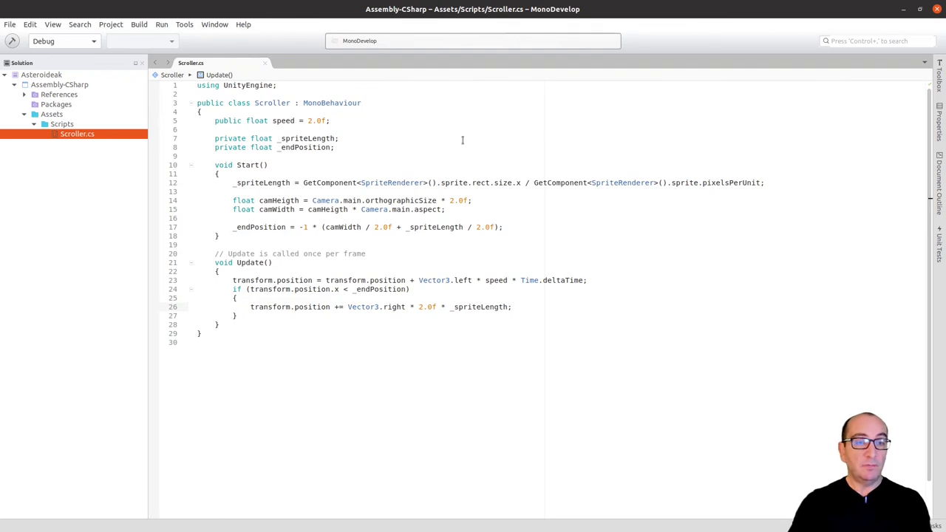
key("alt+Tab")
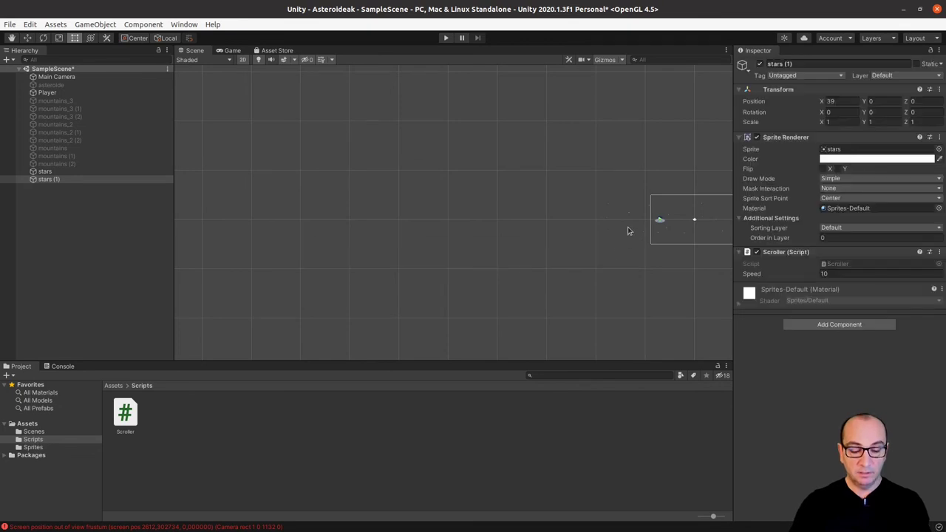
- Frame stars (1), play the game, and watch it wrap from X -22 back to X 38
key("f")
scroll(435, 251, "down", 2)
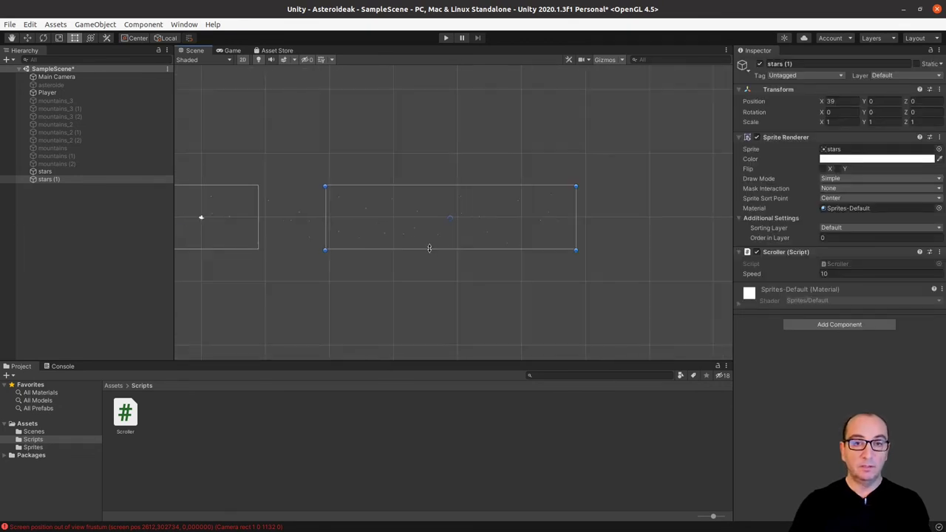
middle_click_drag(355, 310, 498, 313)
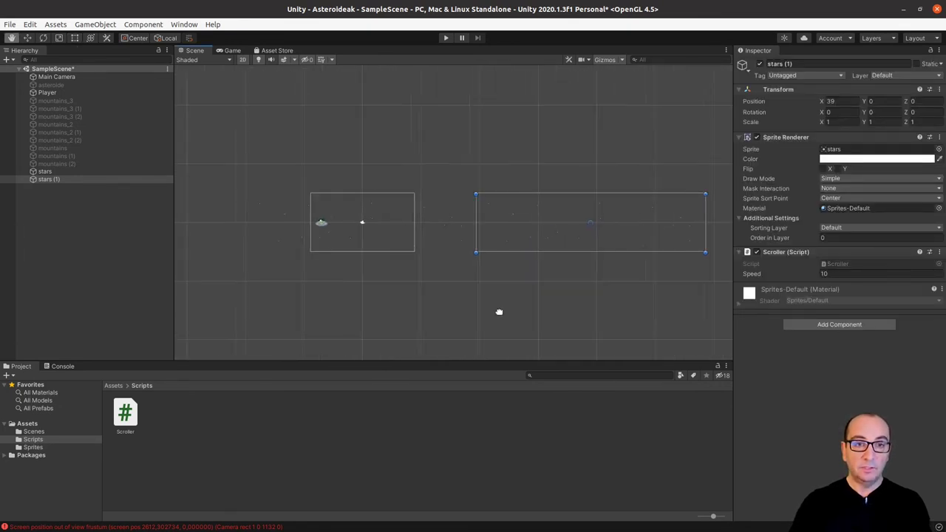
left_click(445, 38)
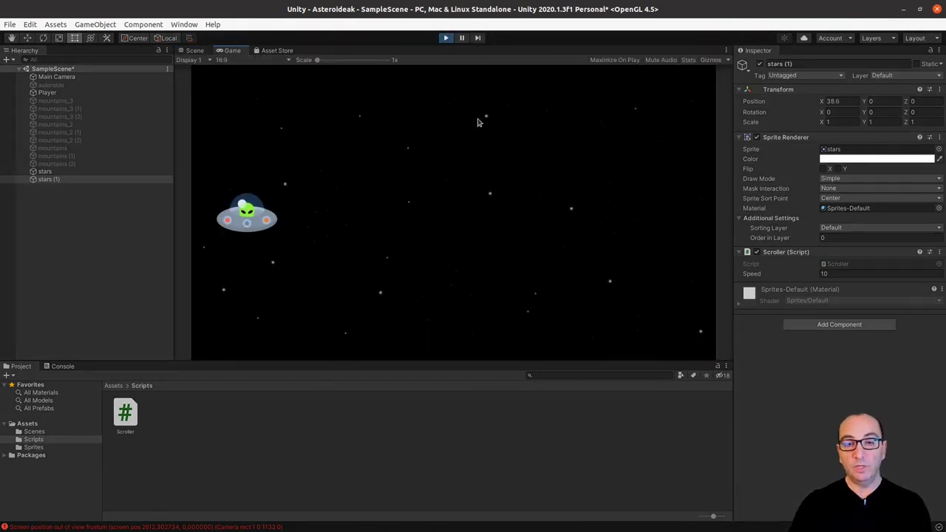
left_click(191, 51)
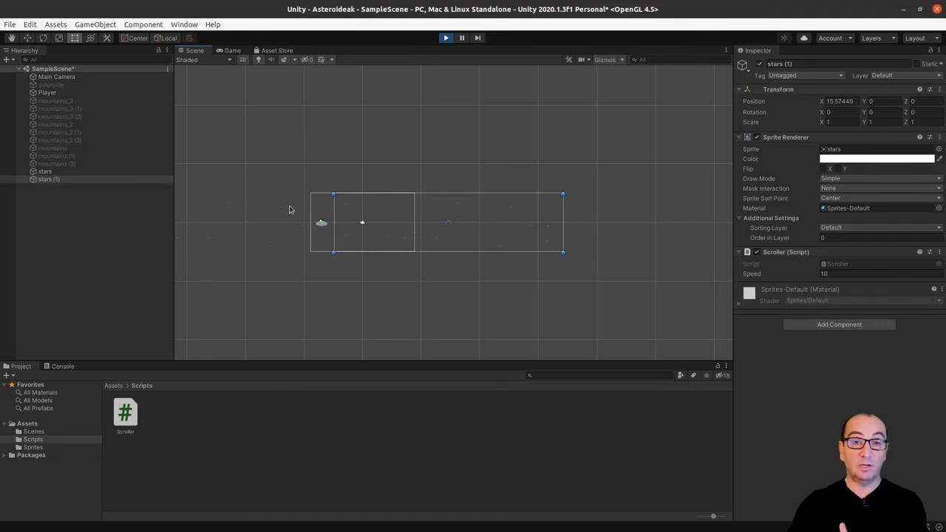
left_click(232, 50)
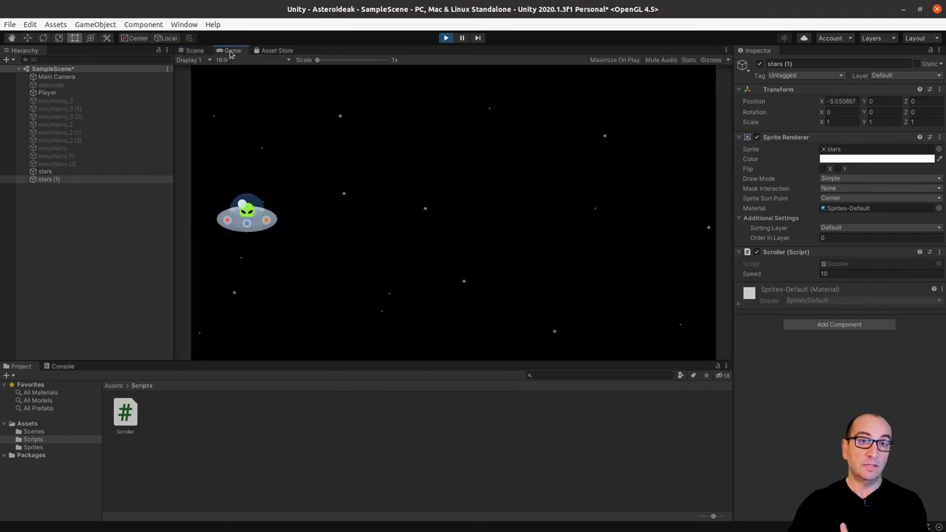